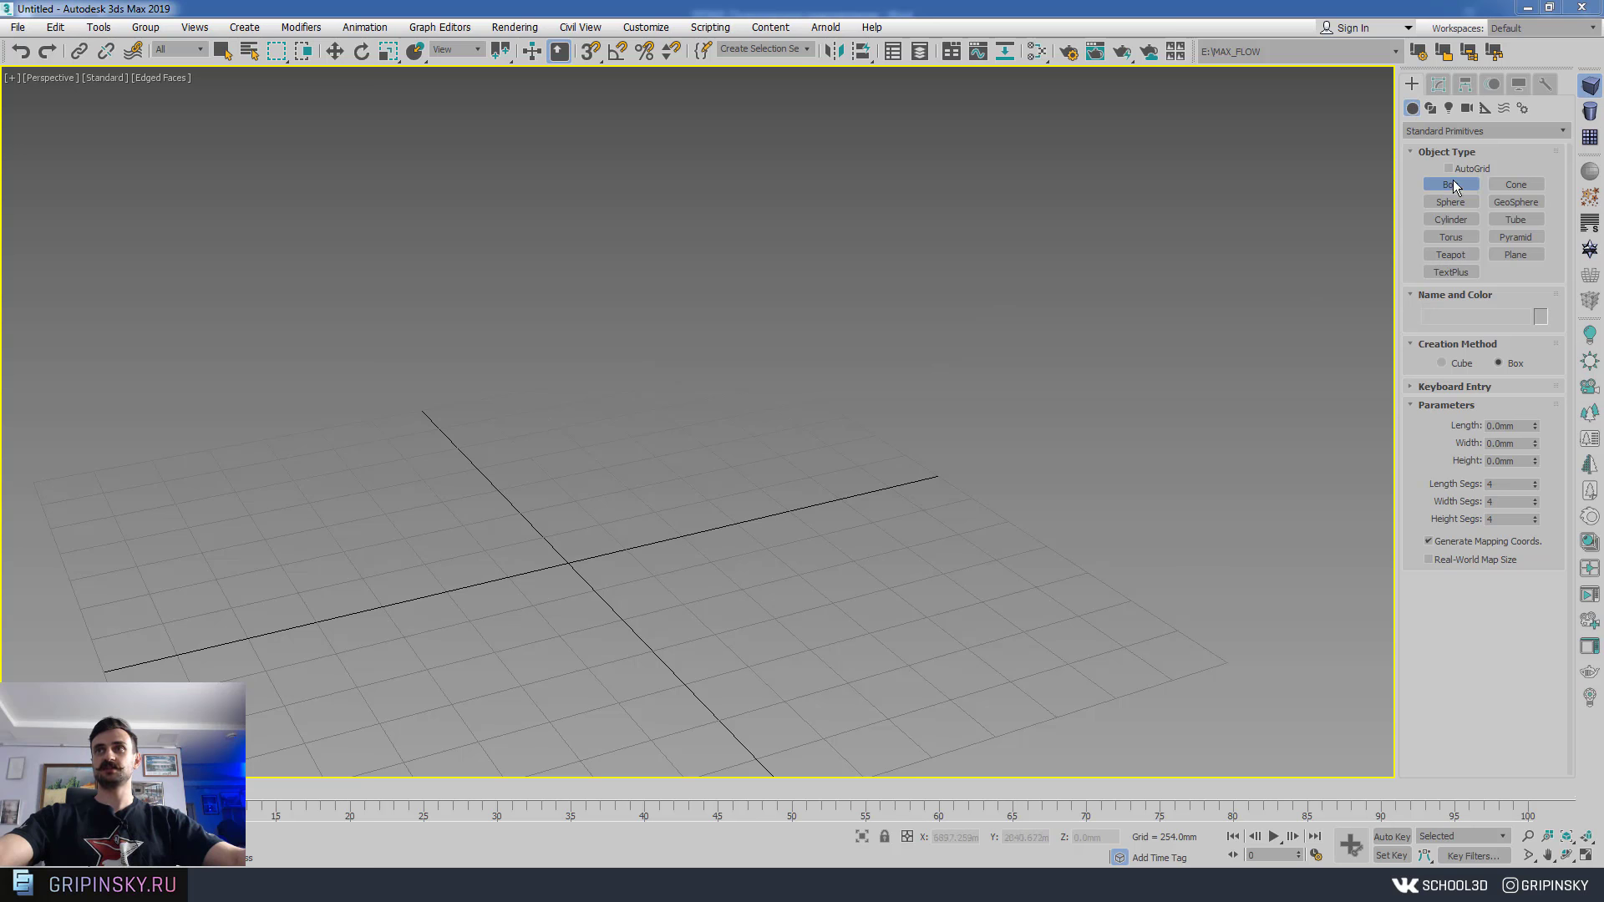
- Drag out a tall box (about 995.8mm high) in the Perspective viewport
left_click_drag(654, 478, 667, 485)
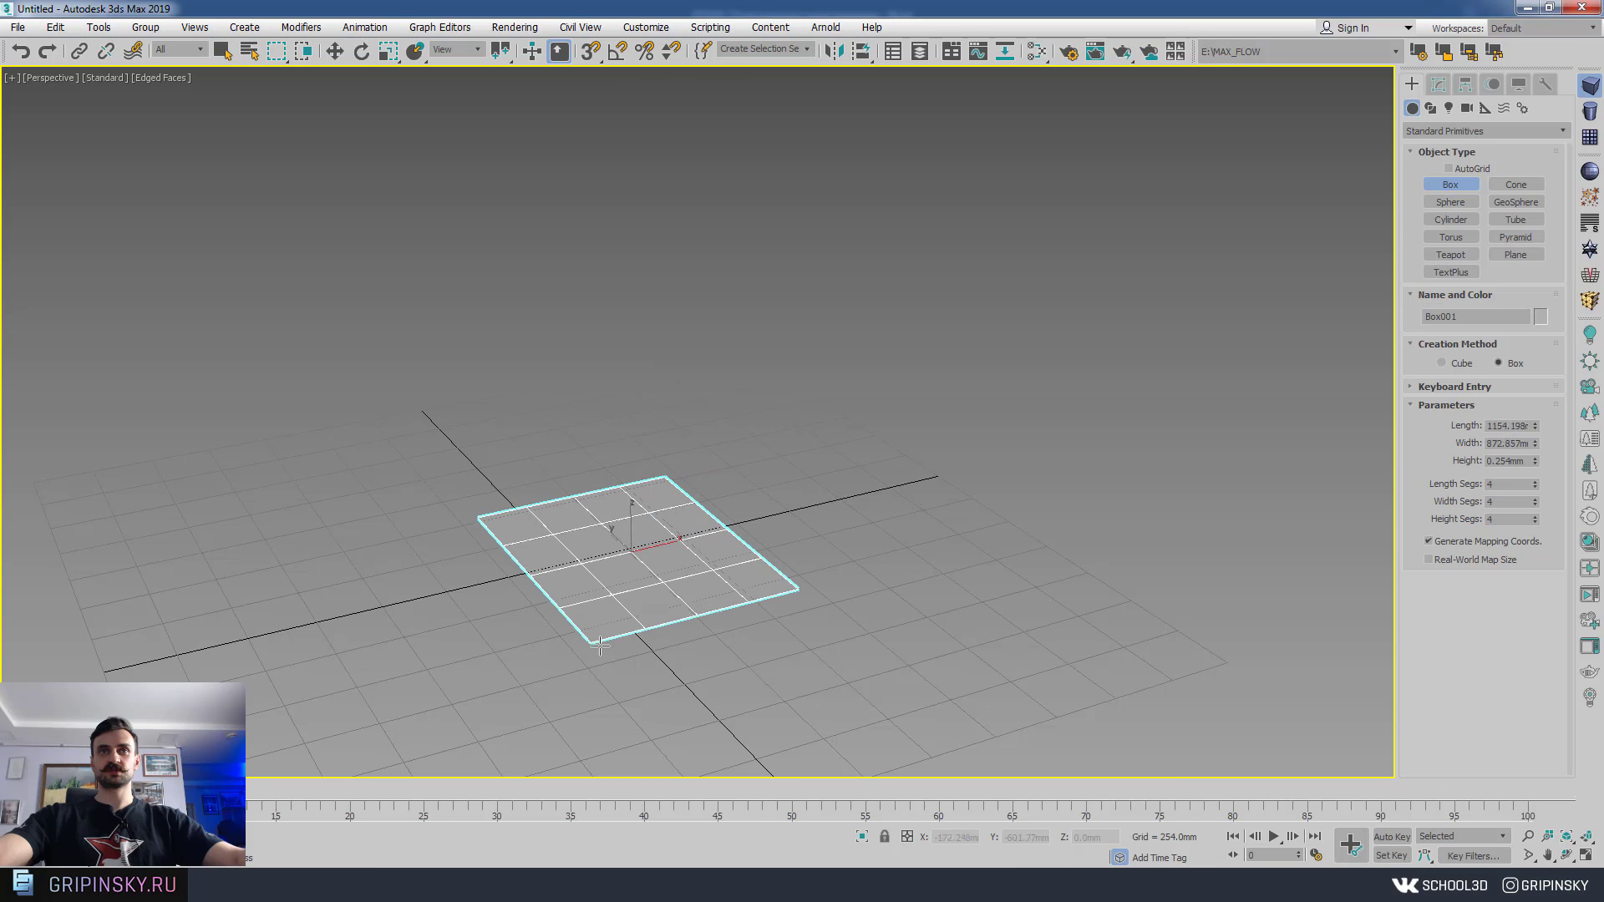
left_click_drag(605, 528, 614, 569)
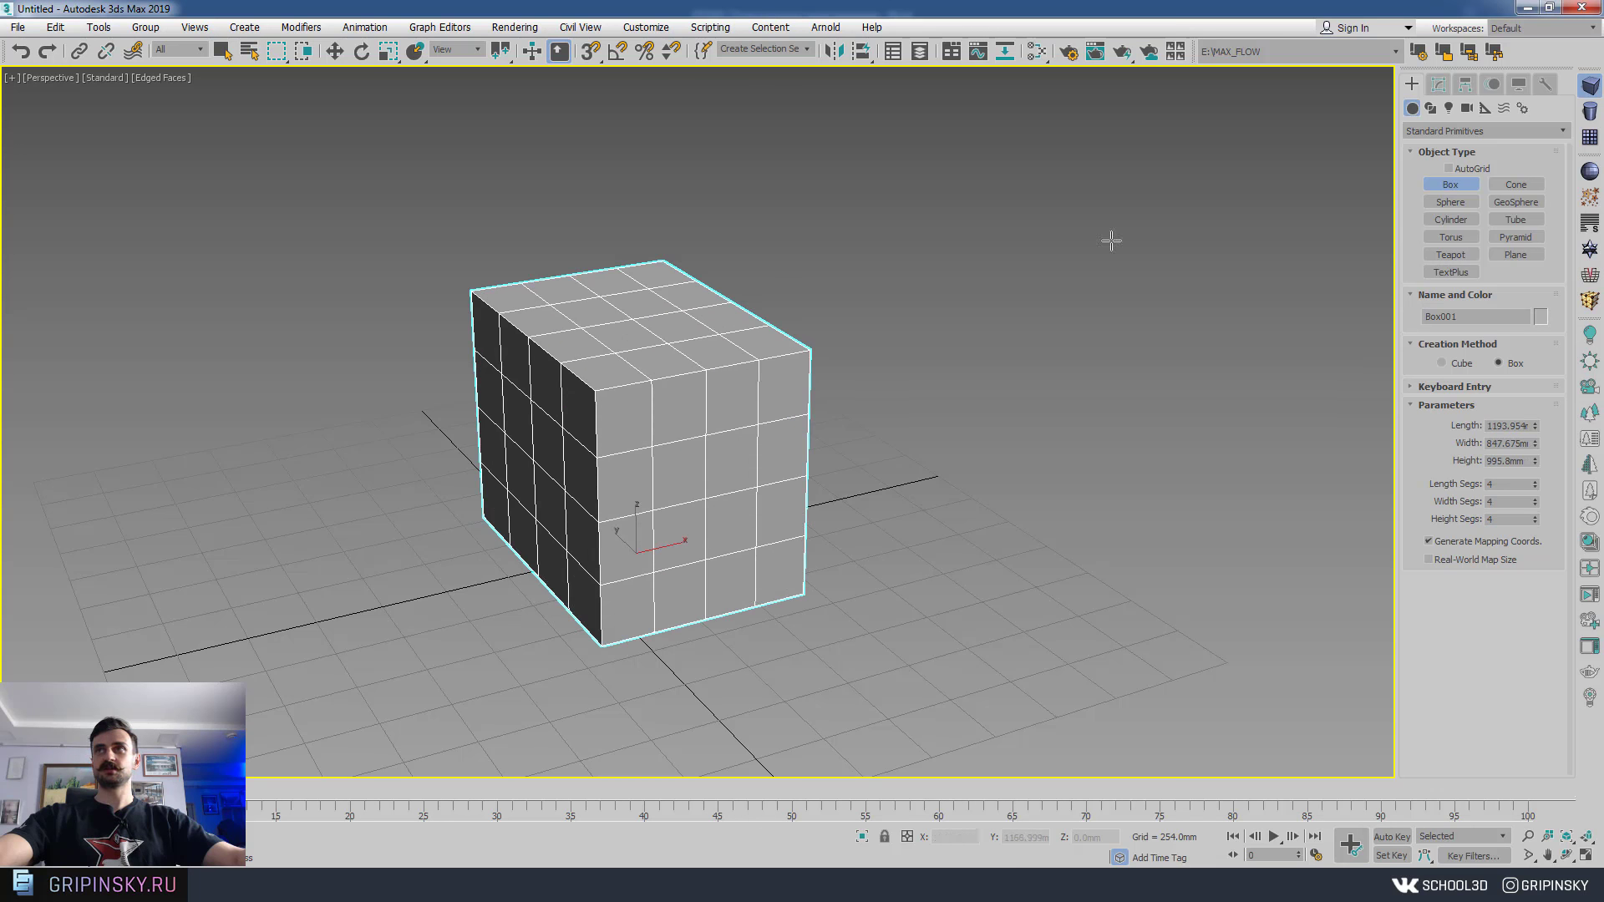
left_click(1438, 87)
middle_click_drag(823, 452, 893, 420)
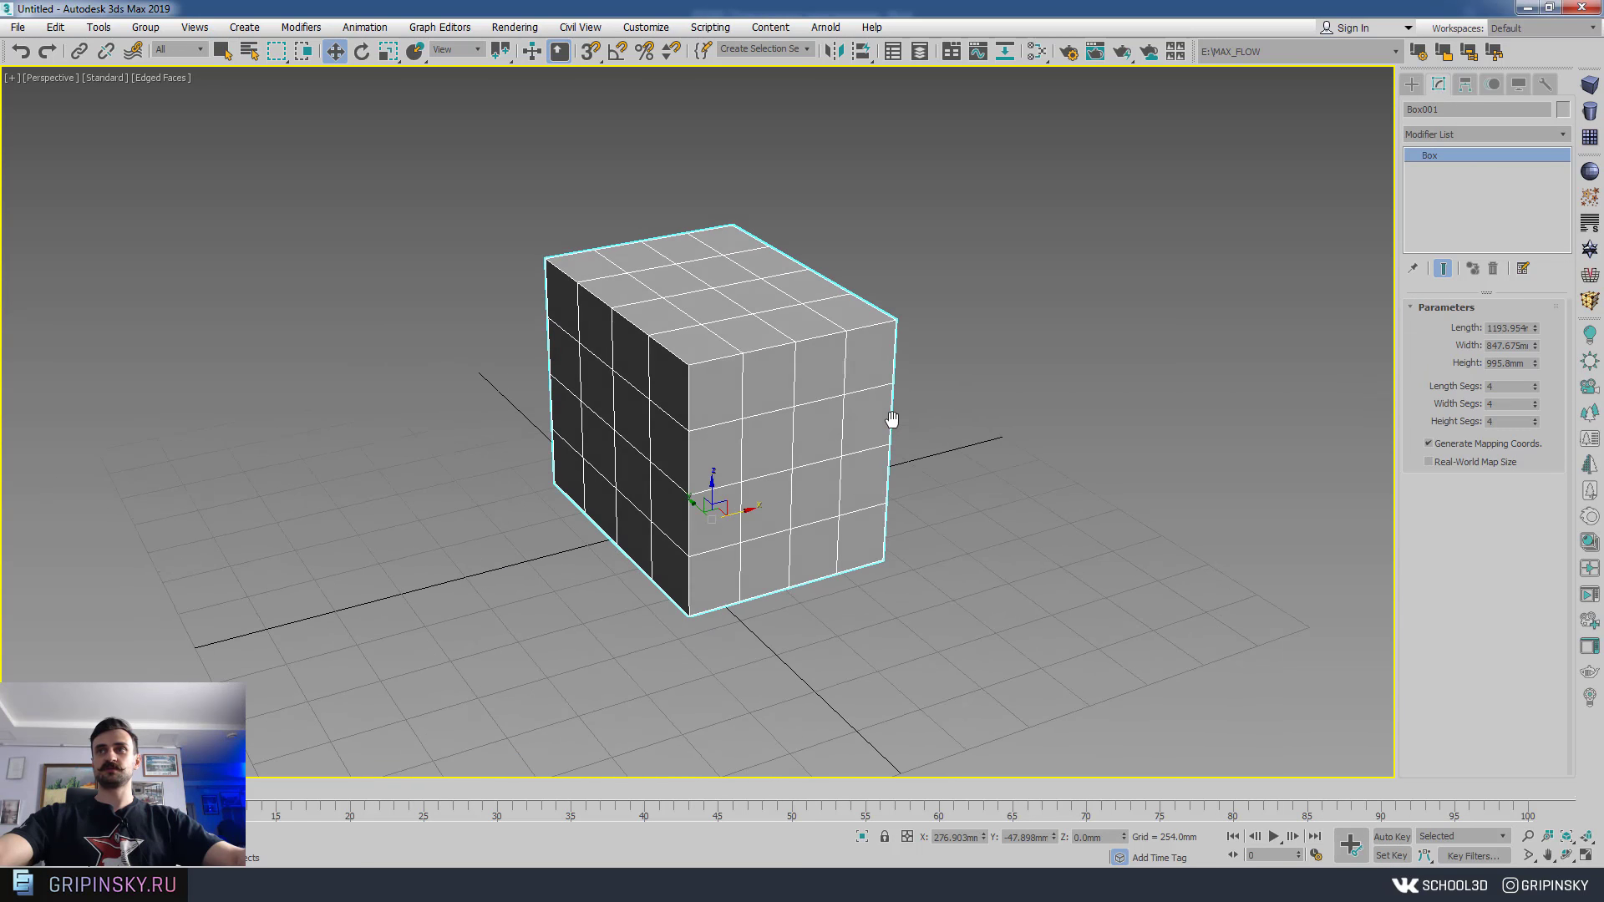
- Set the box's length, width and height segments to 4
left_click(1536, 390)
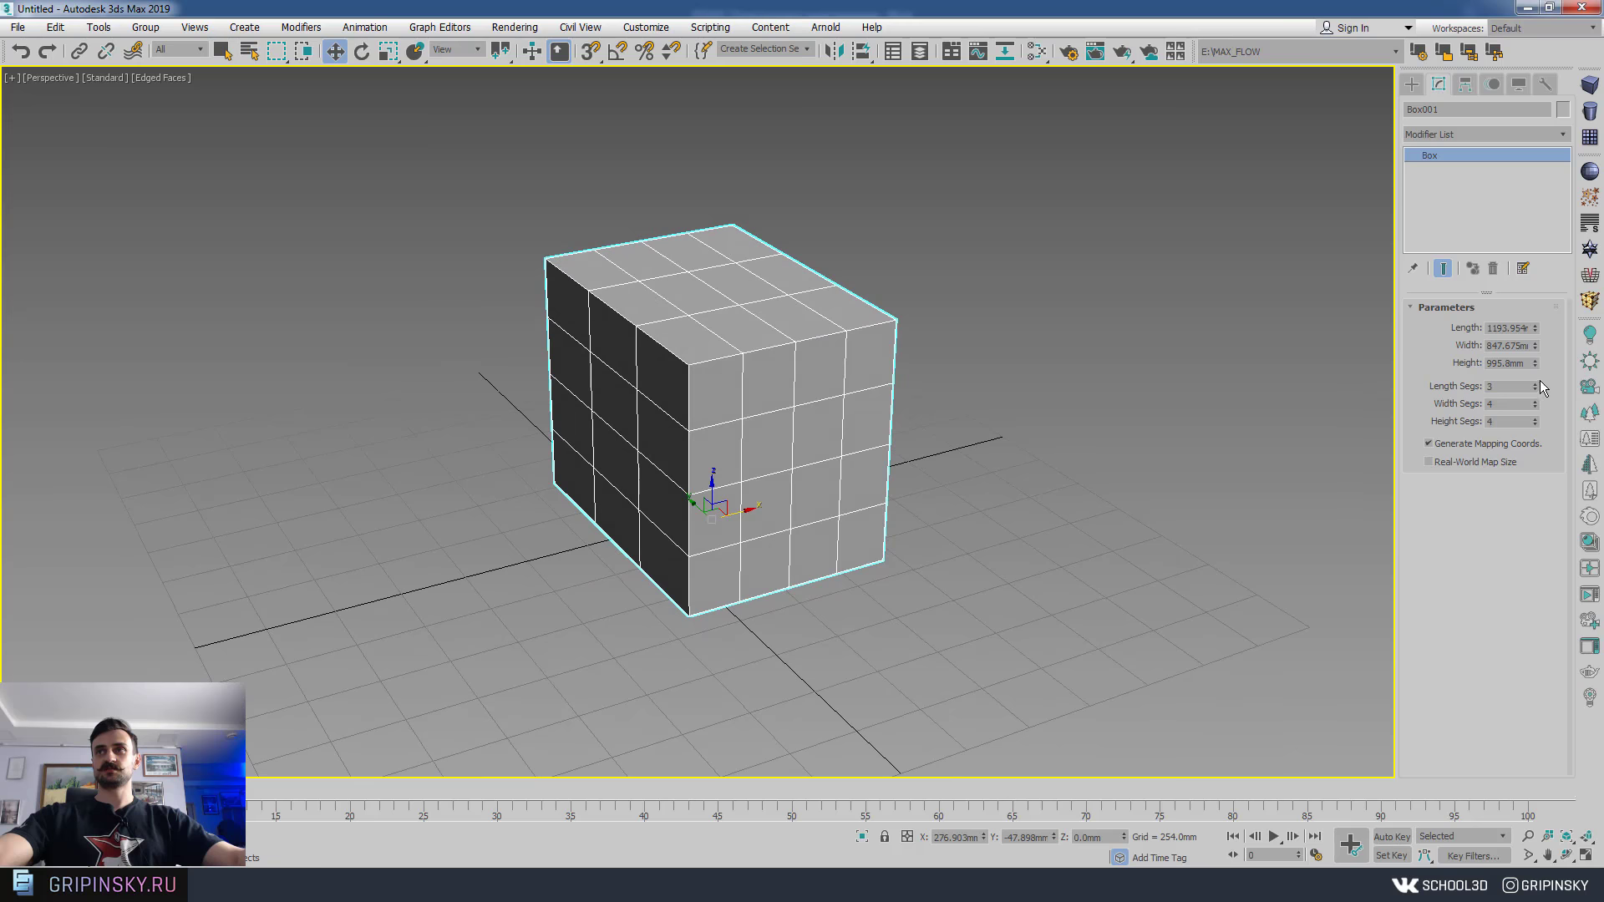
left_click(1536, 402)
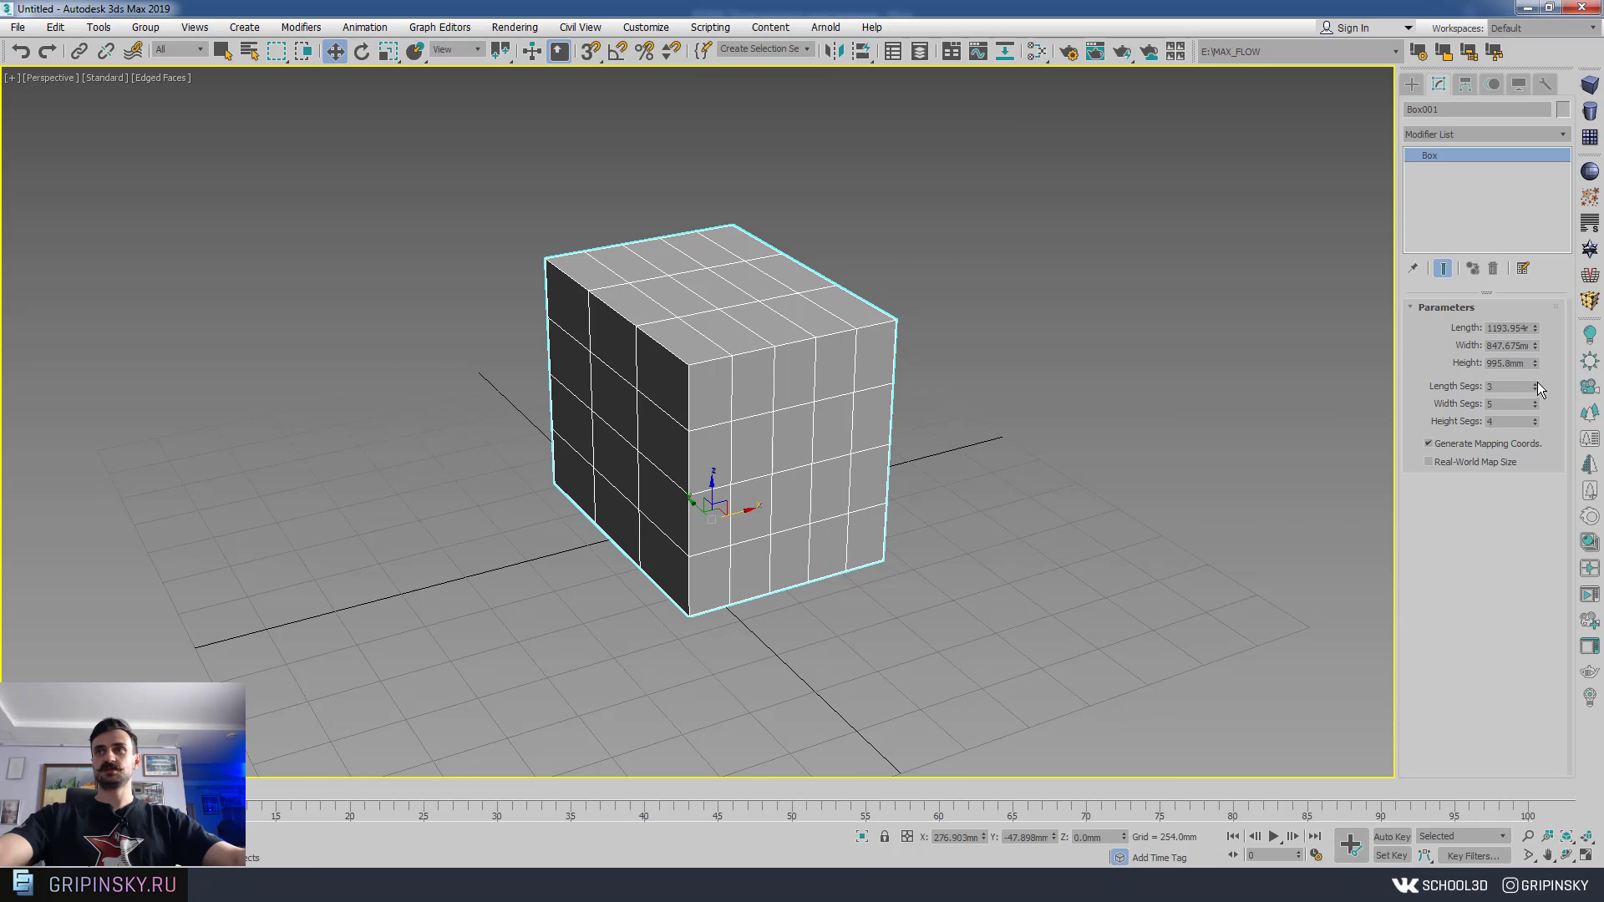
left_click(1536, 382)
left_click(1537, 407)
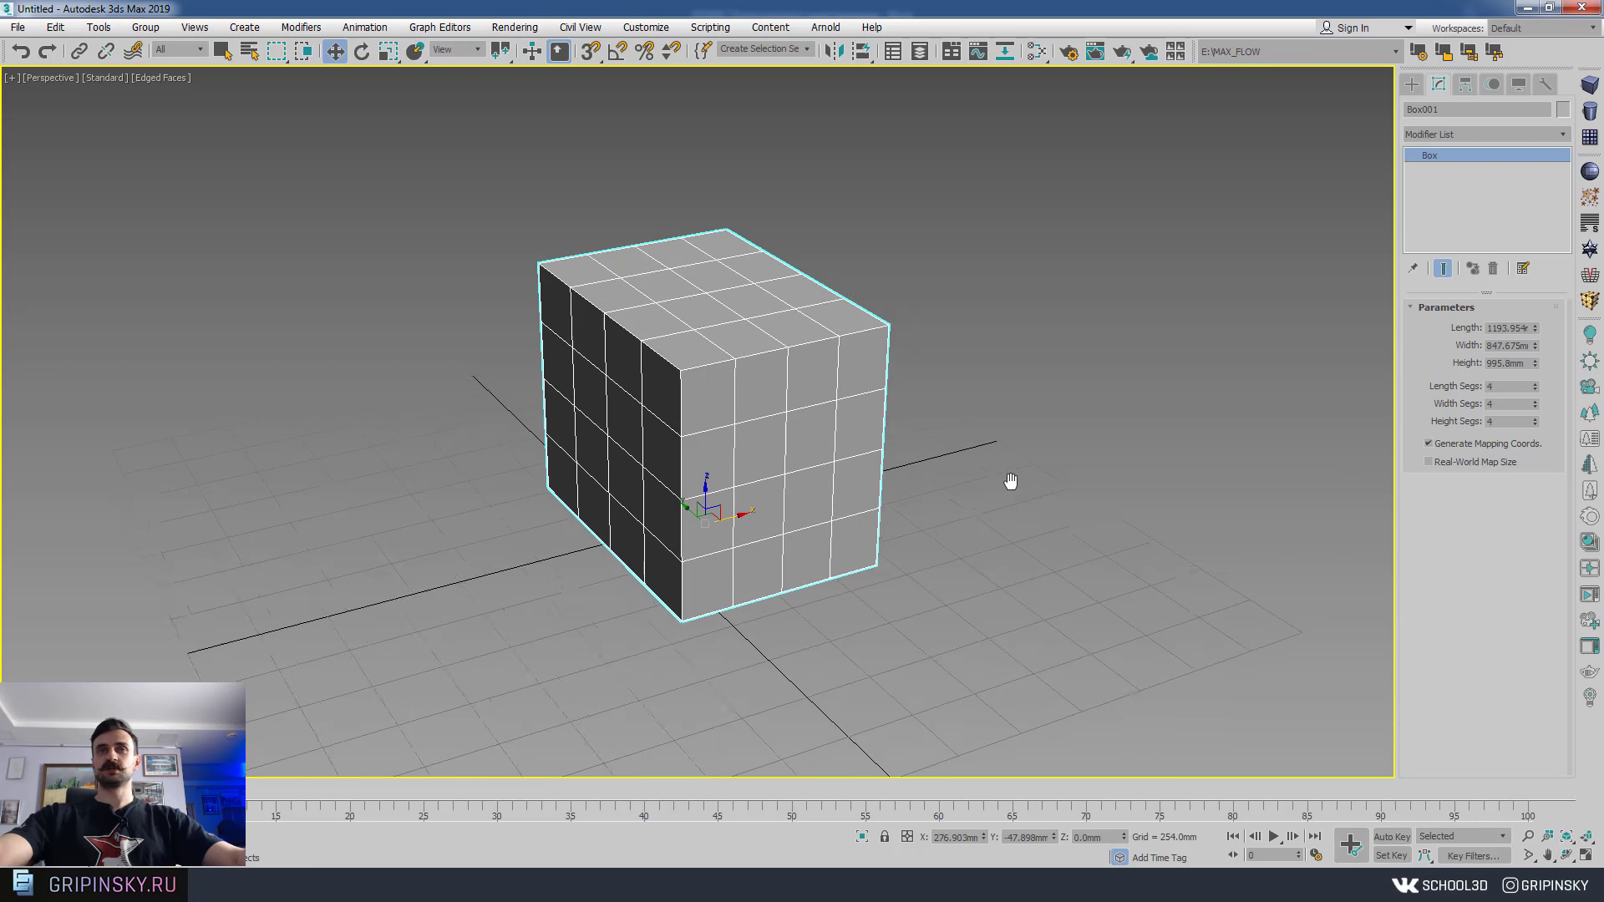
mouse_move(1013, 484)
middle_mouse_down("alt")
mouse_move(709, 594)
mouse_move(719, 501)
mouse_move(709, 544)
mouse_move(752, 470)
mouse_move(663, 534)
middle_mouse_up("alt")
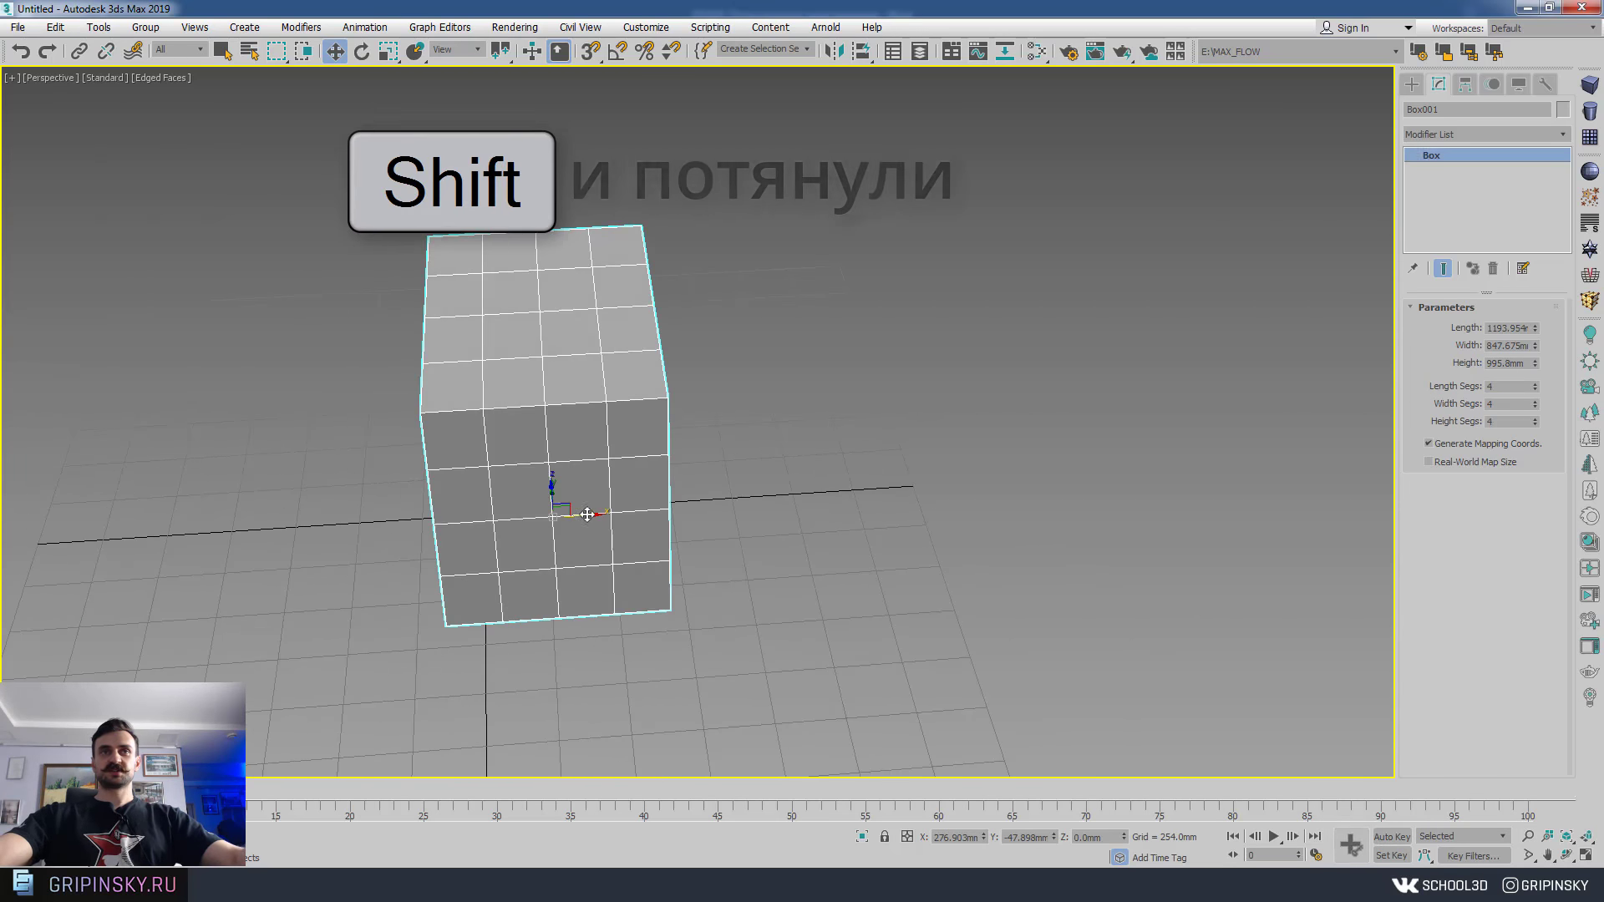
- Shift-drag the box to clone 3 copies in a row to the right
left_click_drag(663, 535, 1072, 517, "shift")
left_click(844, 448)
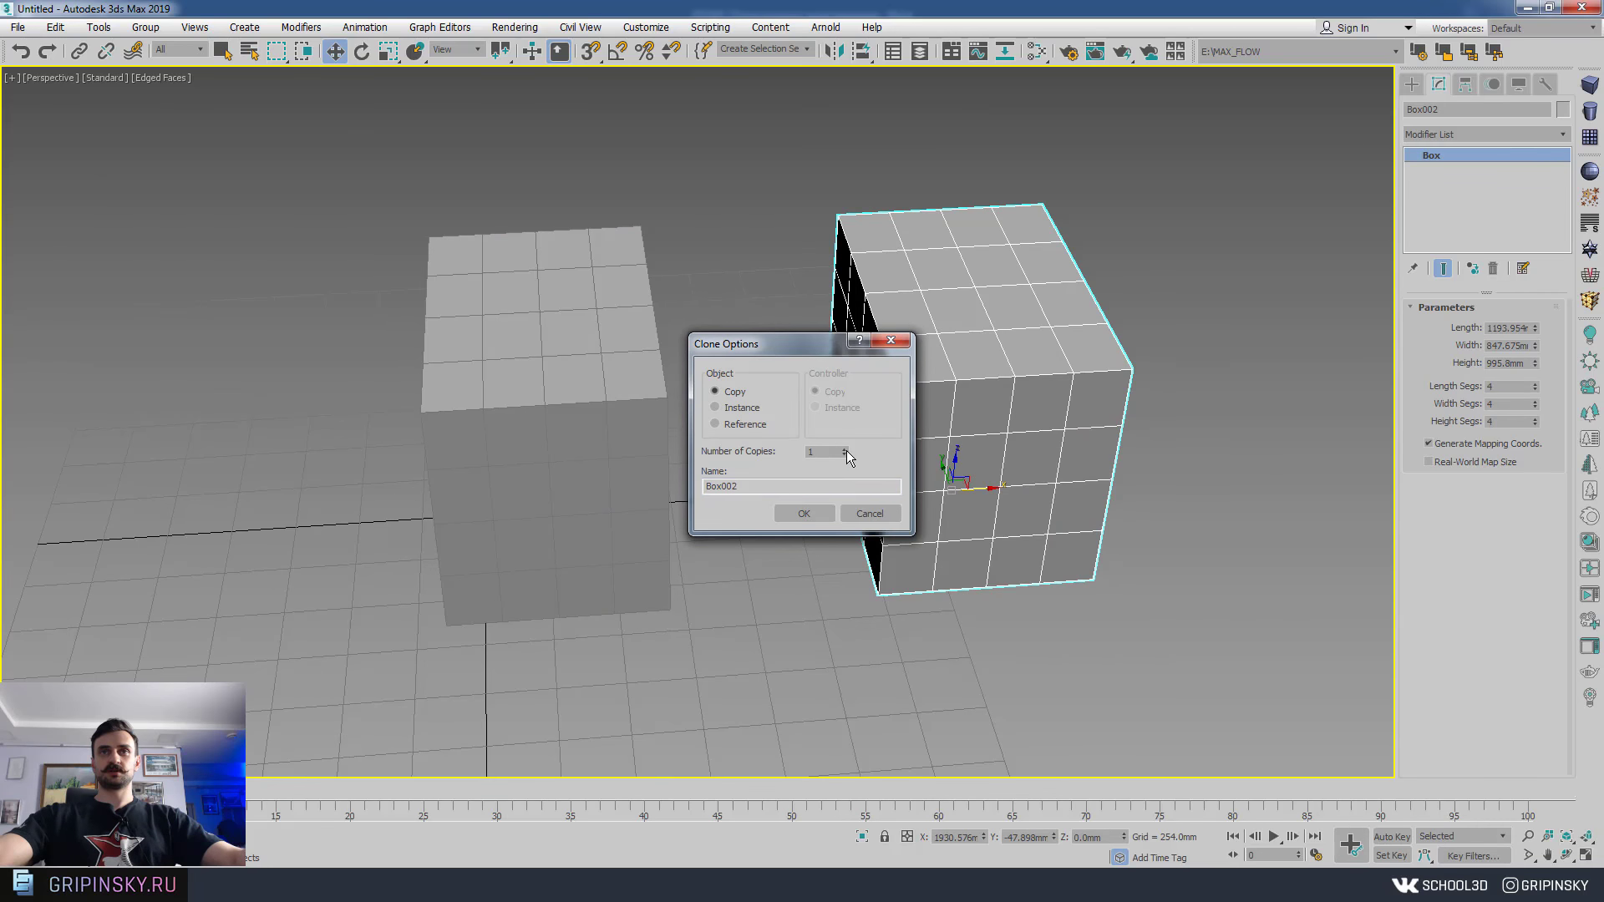
left_click(804, 512)
scroll(866, 483, "down", 1)
- Reselect the original Box001 and frame all four boxes in view
left_click(452, 720)
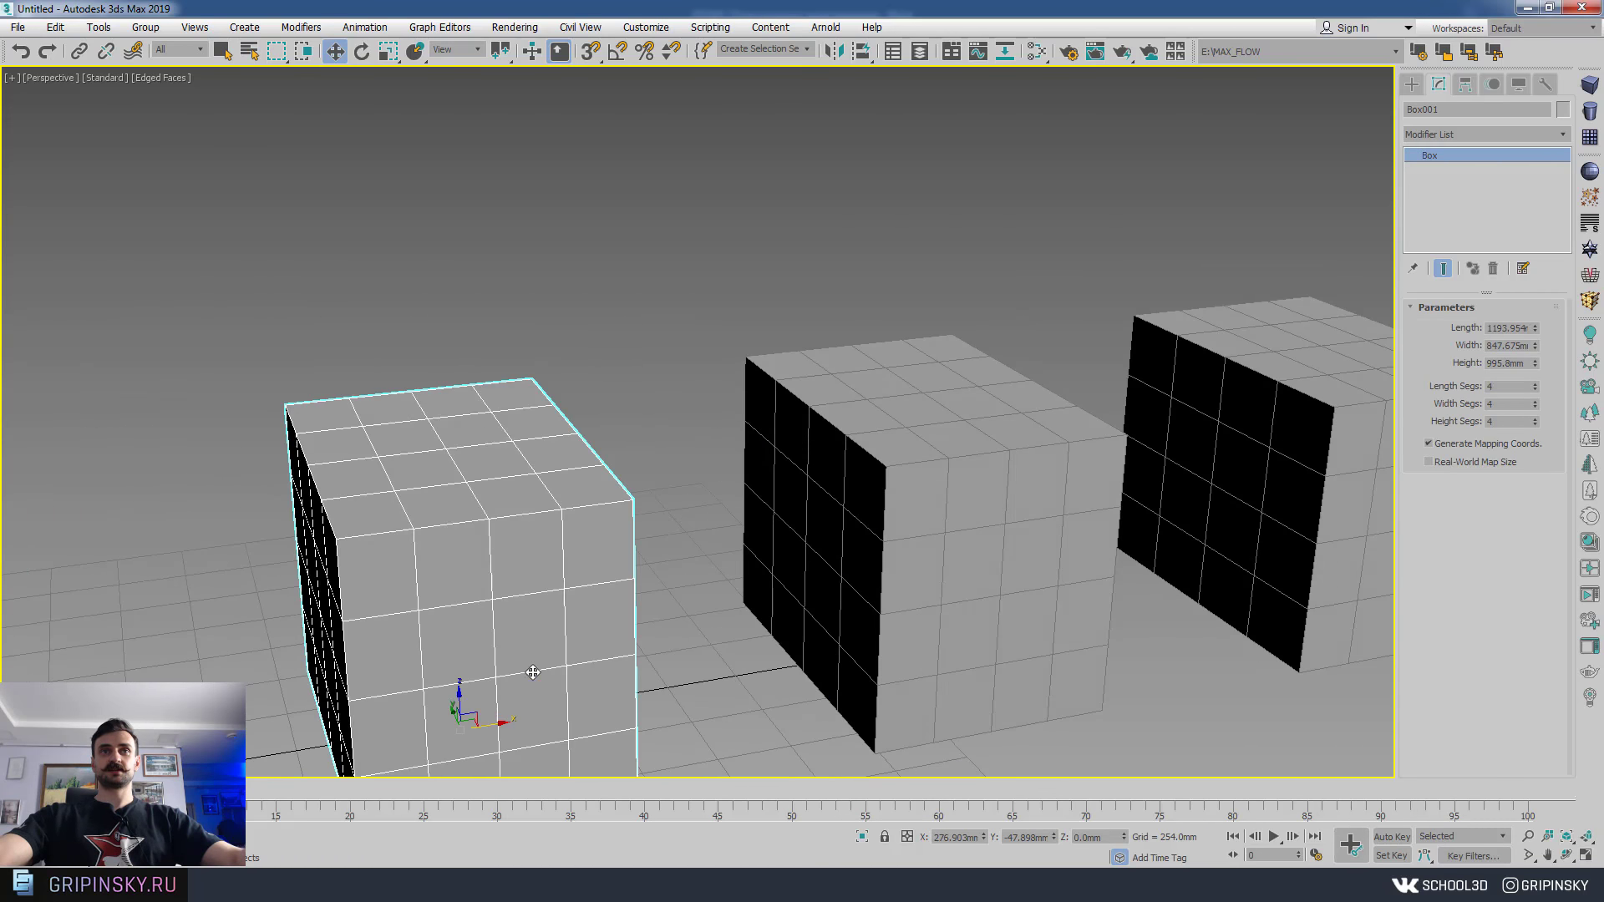
scroll(452, 721, "down", 4)
middle_click_drag(556, 605, 585, 568)
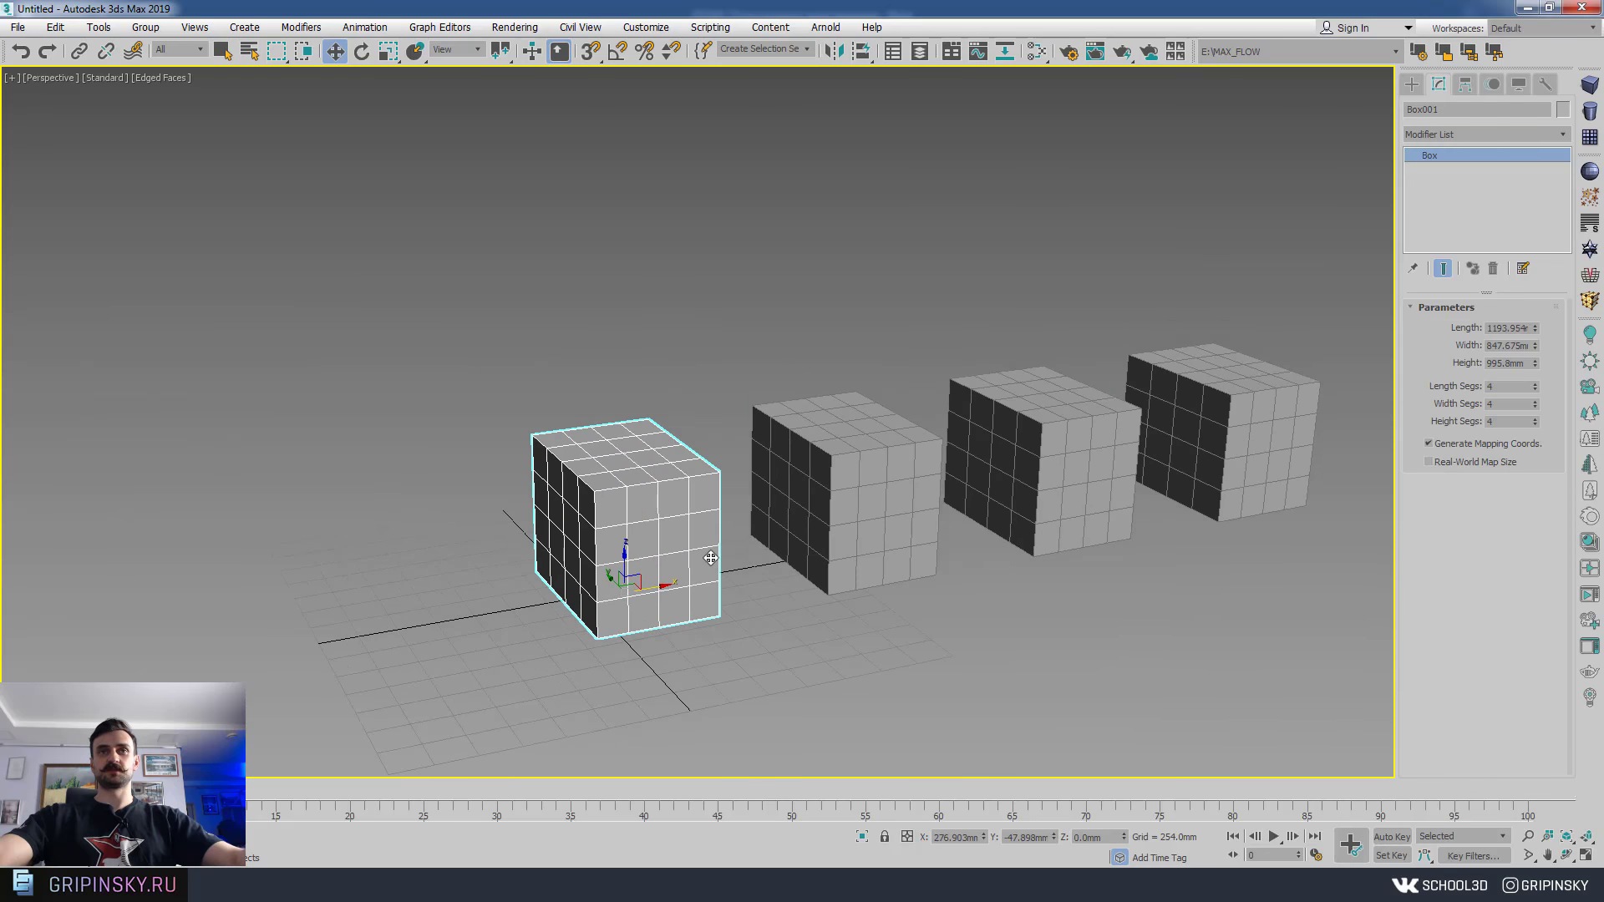
scroll(568, 535, "up", 1)
scroll(554, 509, "down", 1)
scroll(768, 501, "up", 2)
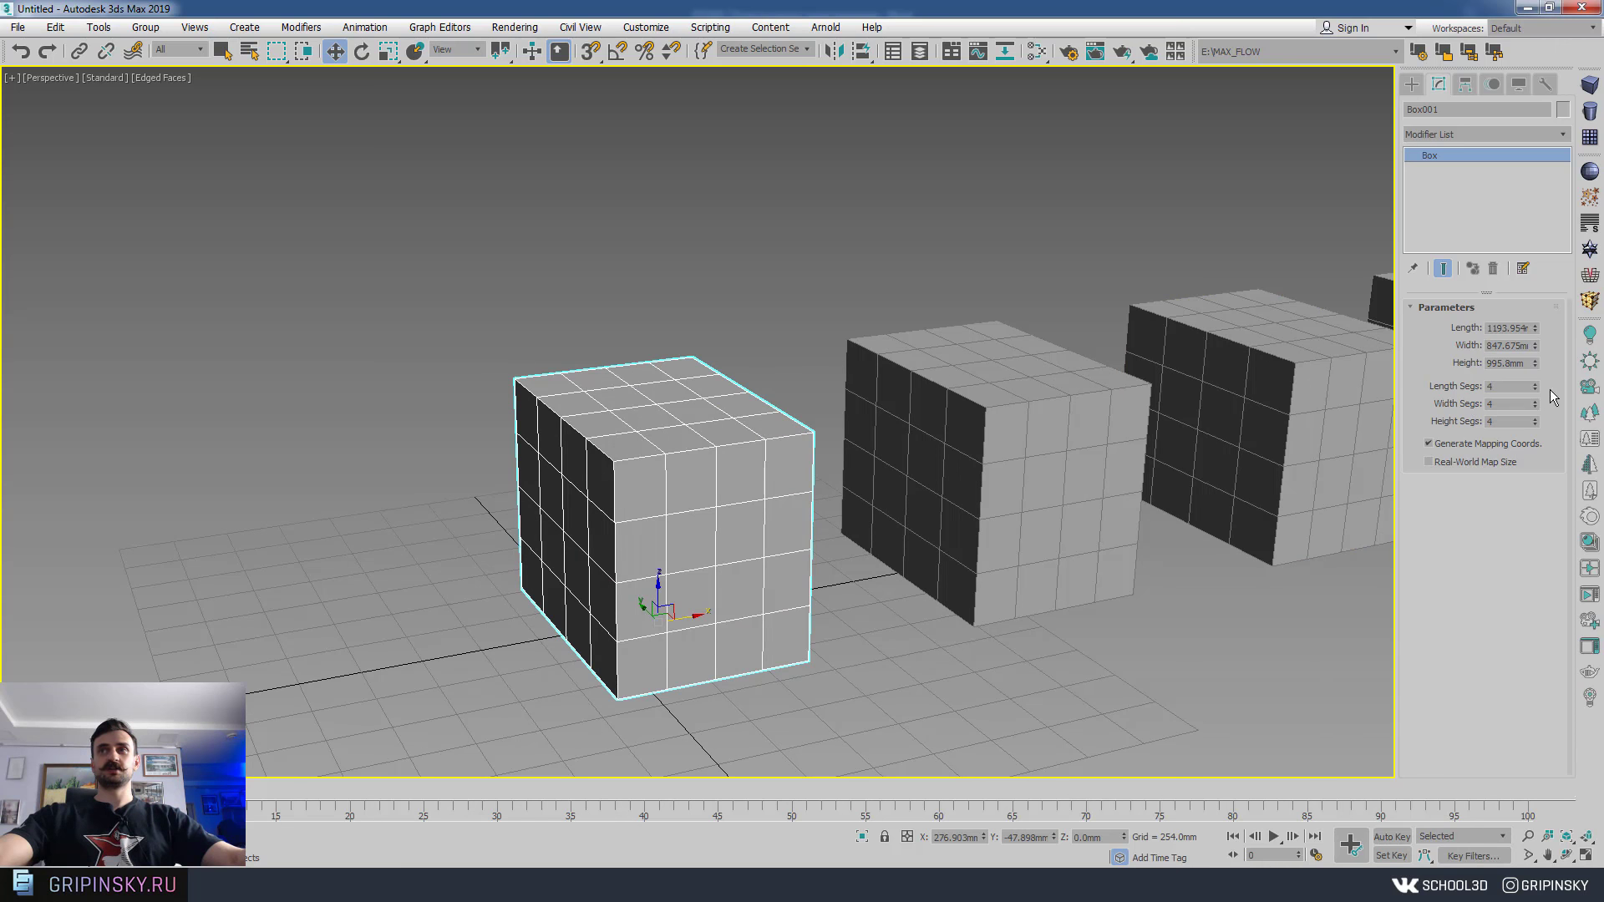
scroll(910, 460, "up", 1)
scroll(869, 498, "up", 2)
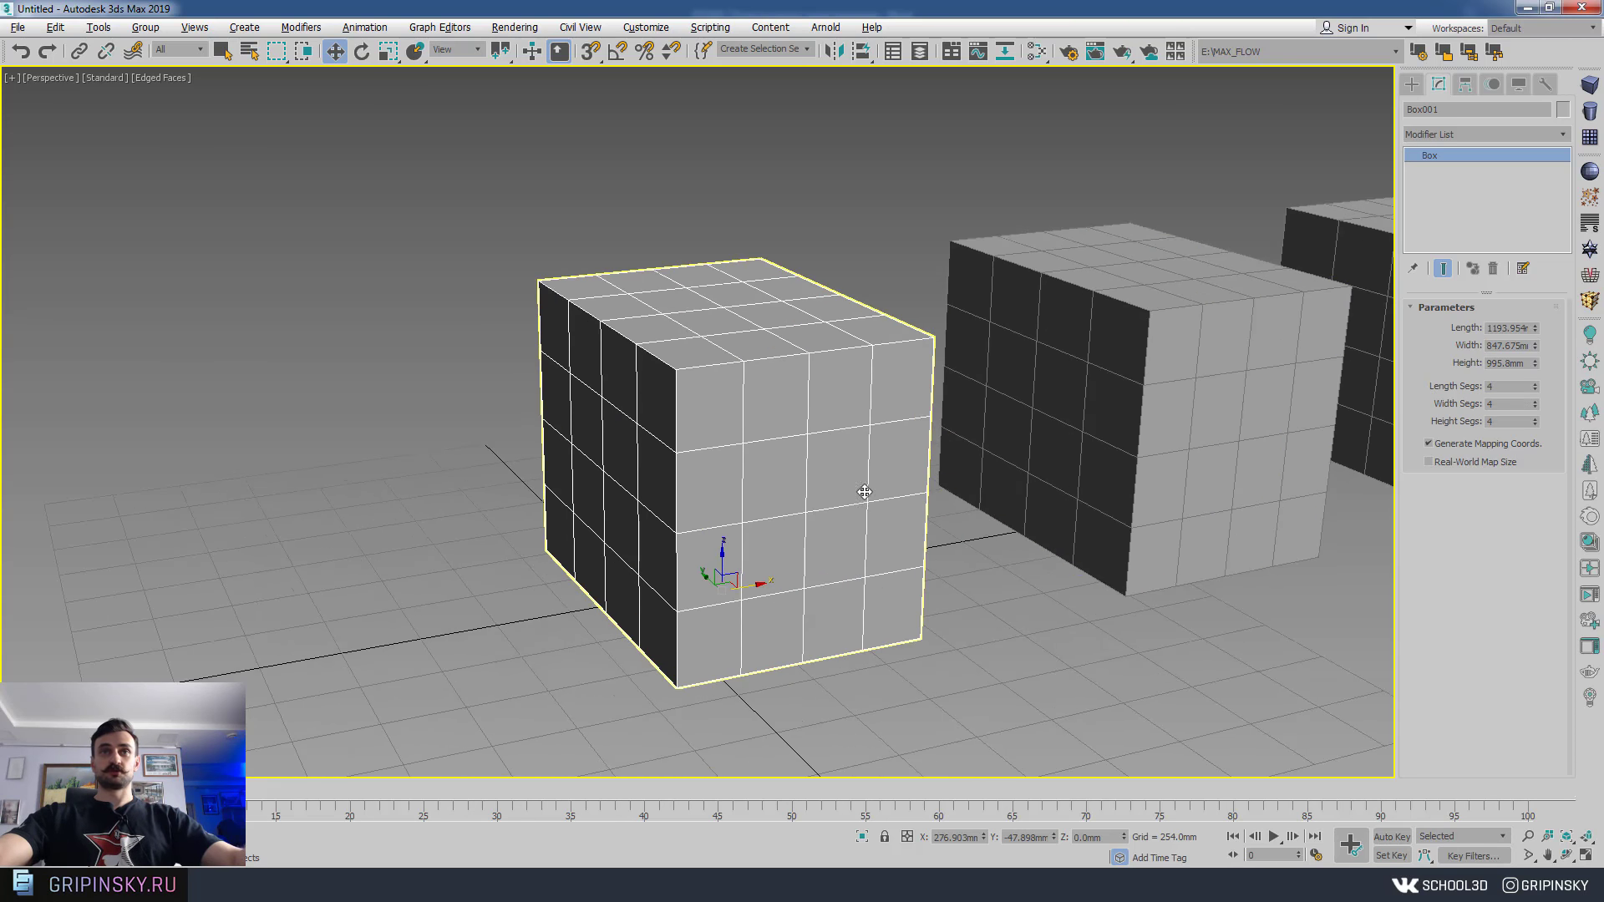
- Convert Box001 to Editable Poly and widen the command panel
right_click(769, 423)
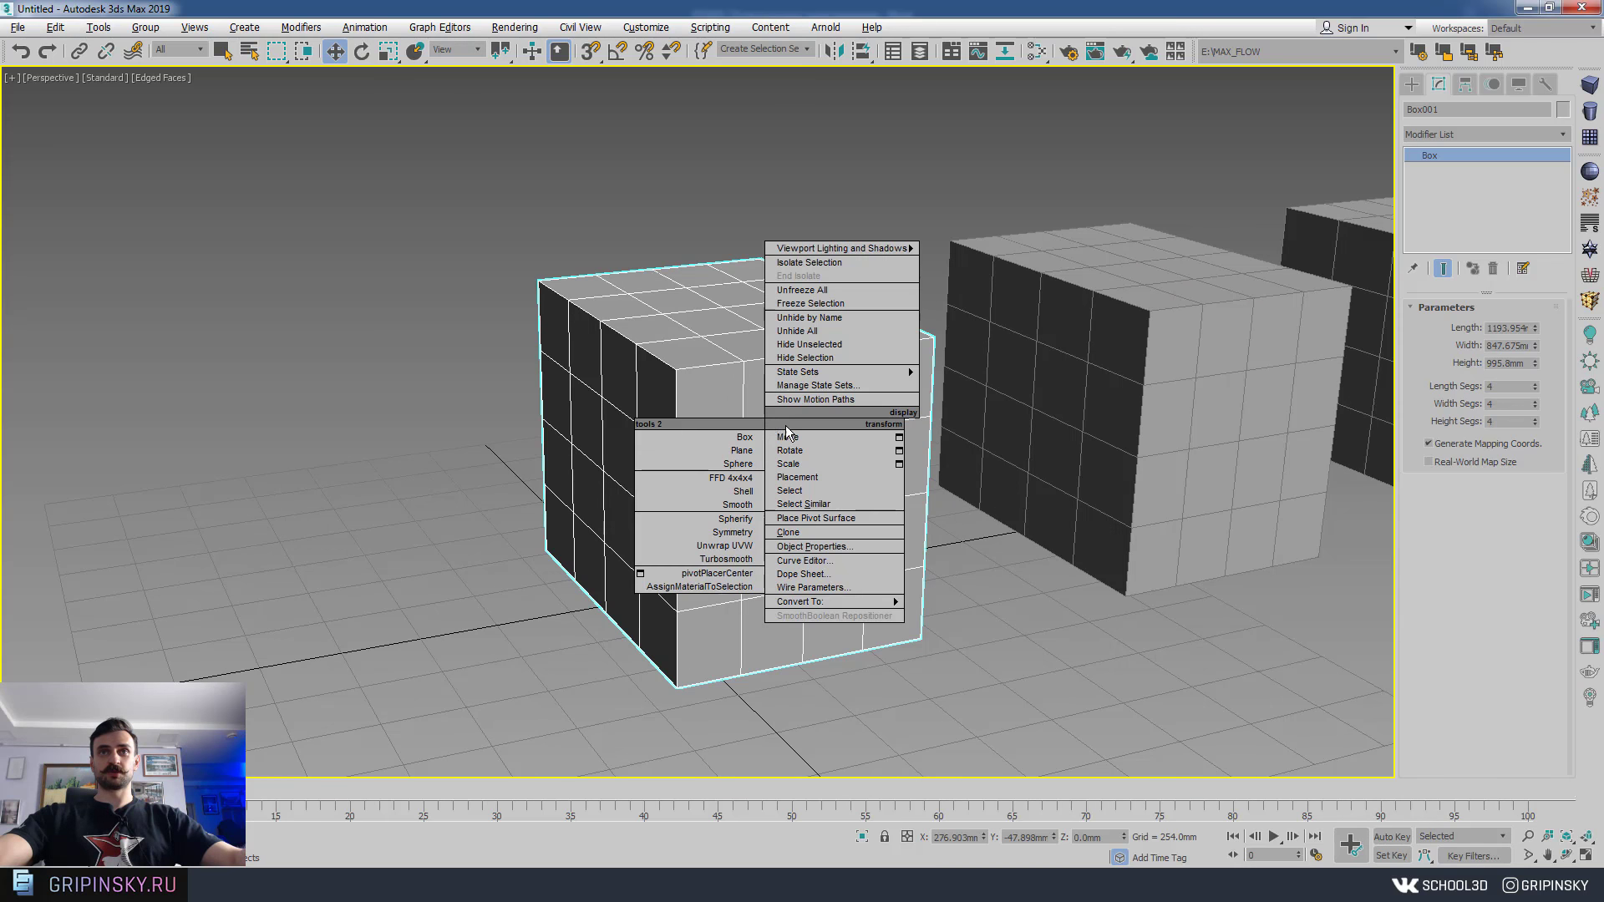
mouse_move(802, 602)
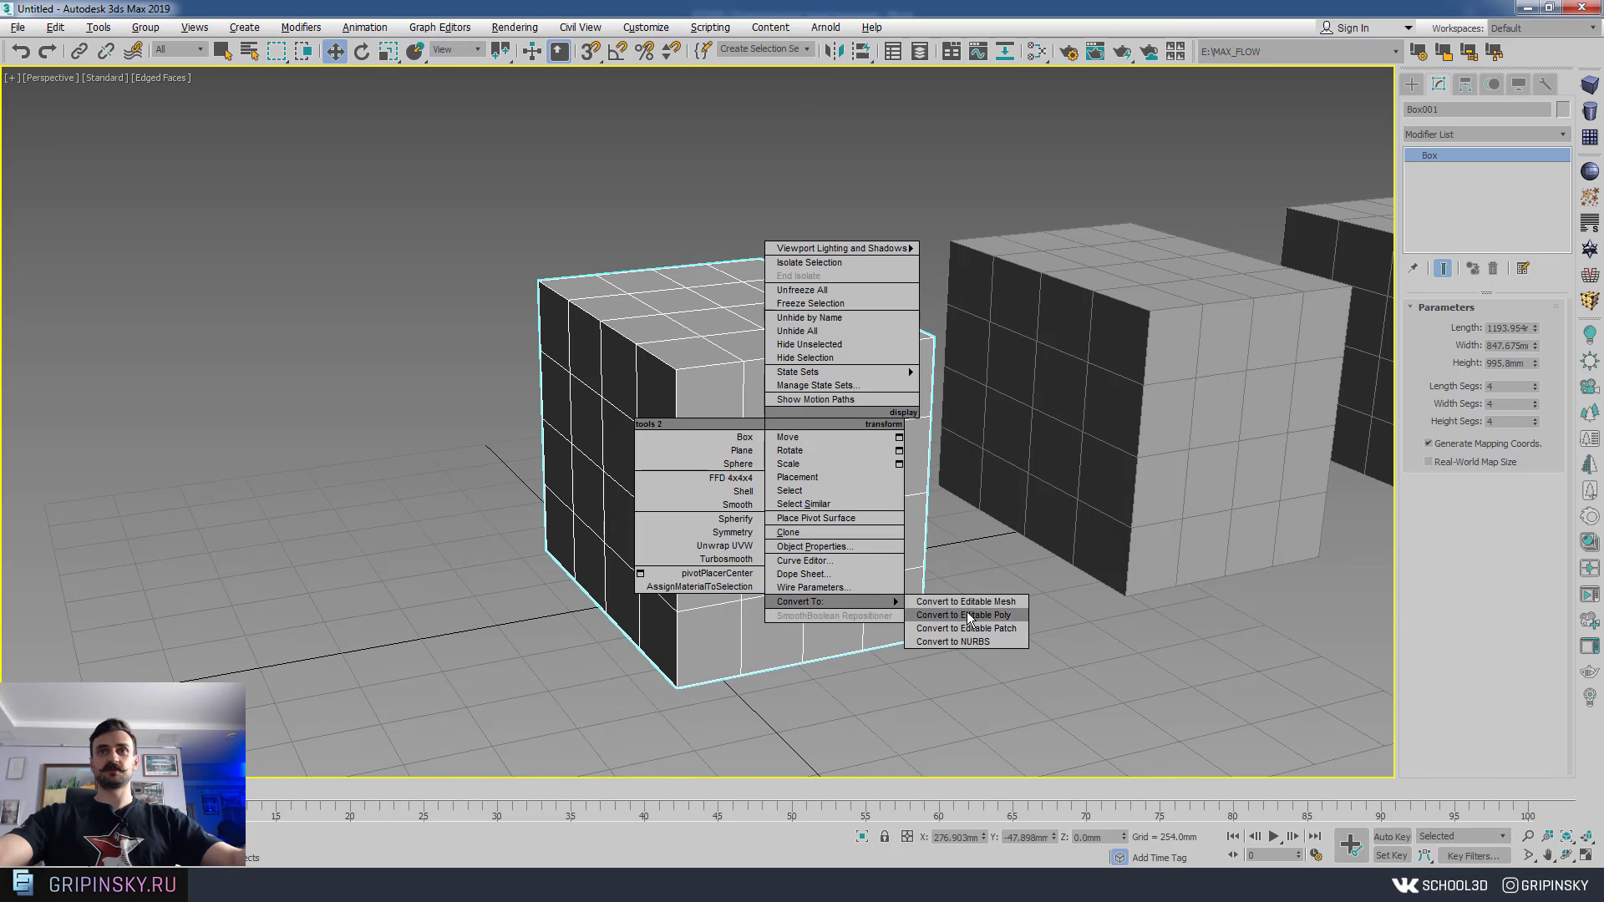
left_click(970, 616)
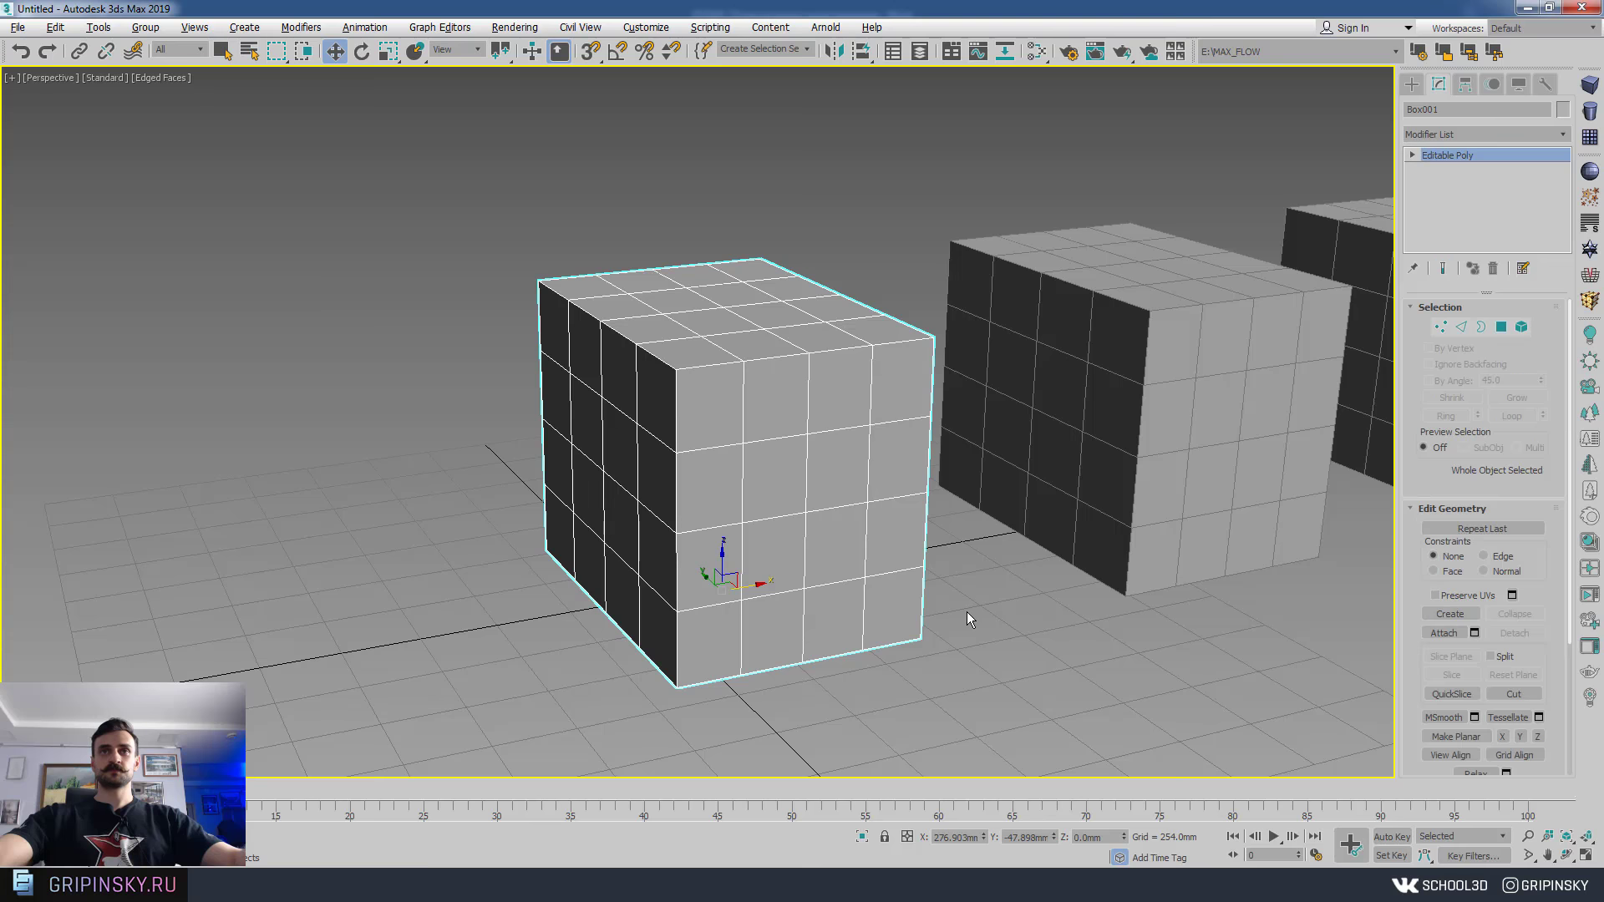
middle_click_drag(954, 590, 930, 589)
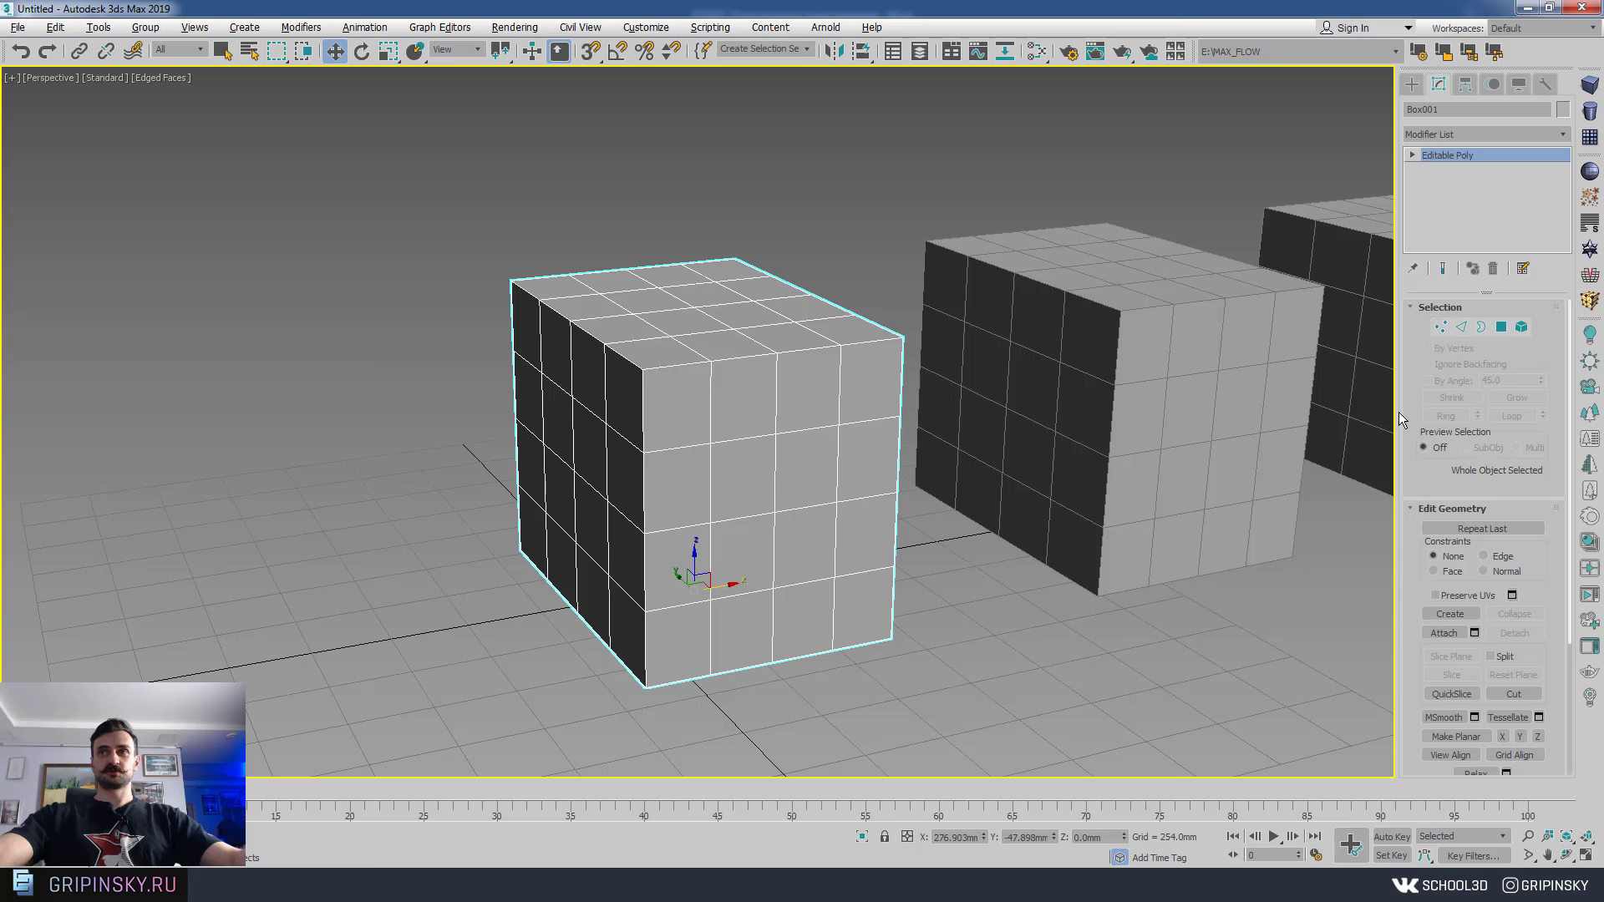
mouse_move(1398, 413)
left_mouse_down()
mouse_move(1157, 412)
mouse_move(1257, 411)
mouse_move(1190, 410)
left_mouse_up()
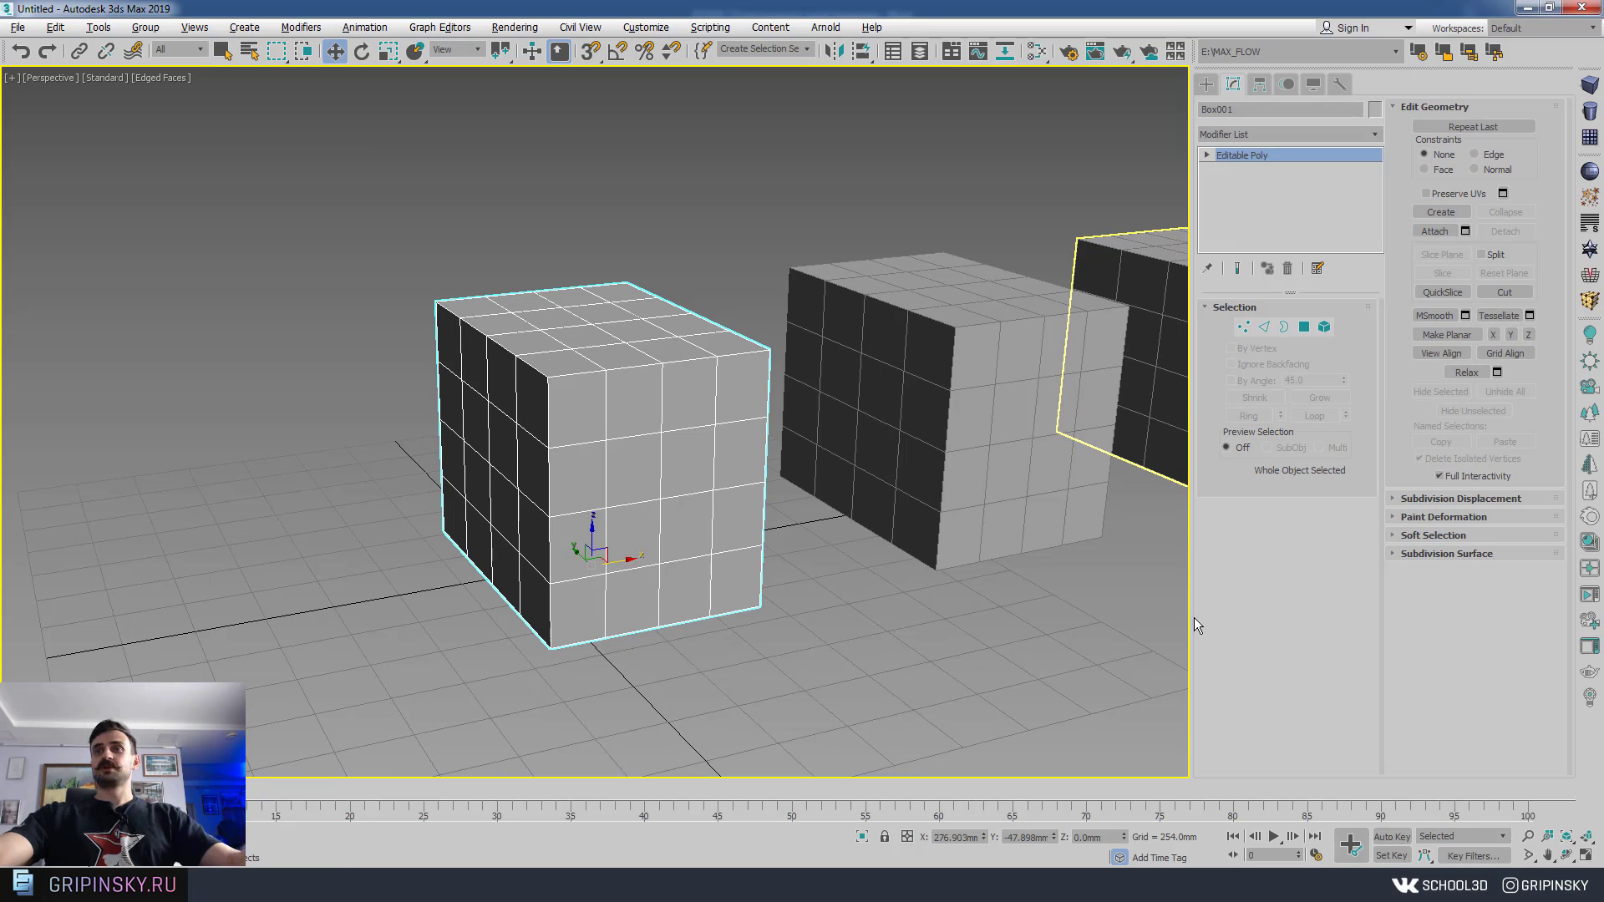
- Widen the command panel into two columns and frame the first box
mouse_move(1193, 623)
left_mouse_down()
mouse_move(996, 632)
mouse_move(1192, 590)
left_mouse_up()
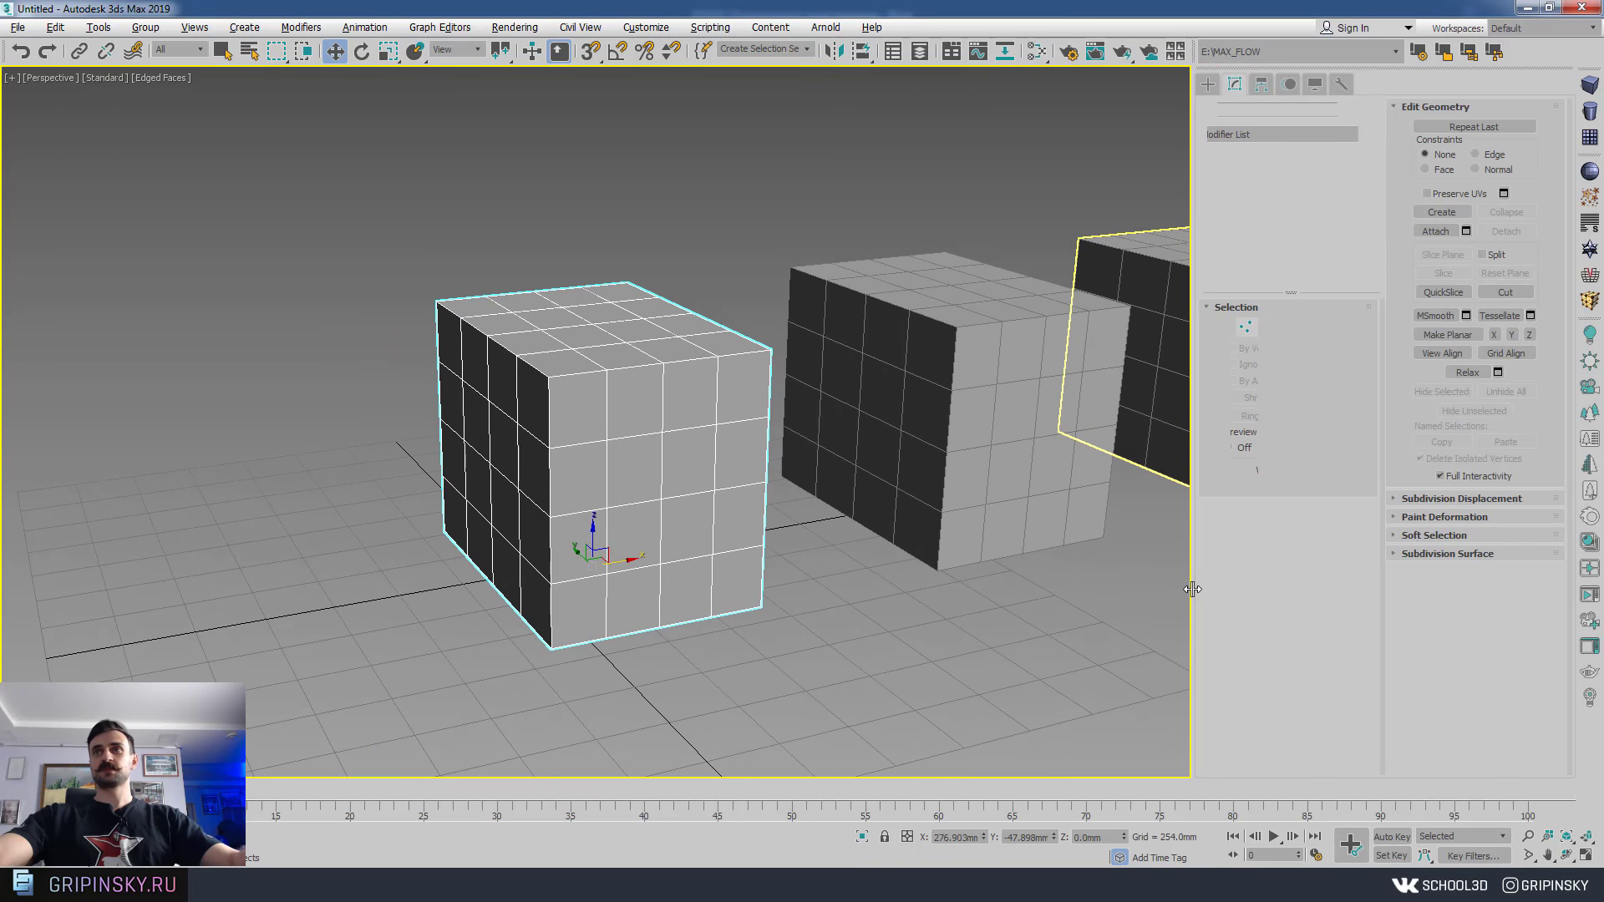
middle_click_drag(846, 574, 817, 502, "alt")
scroll(876, 453, "up", 2)
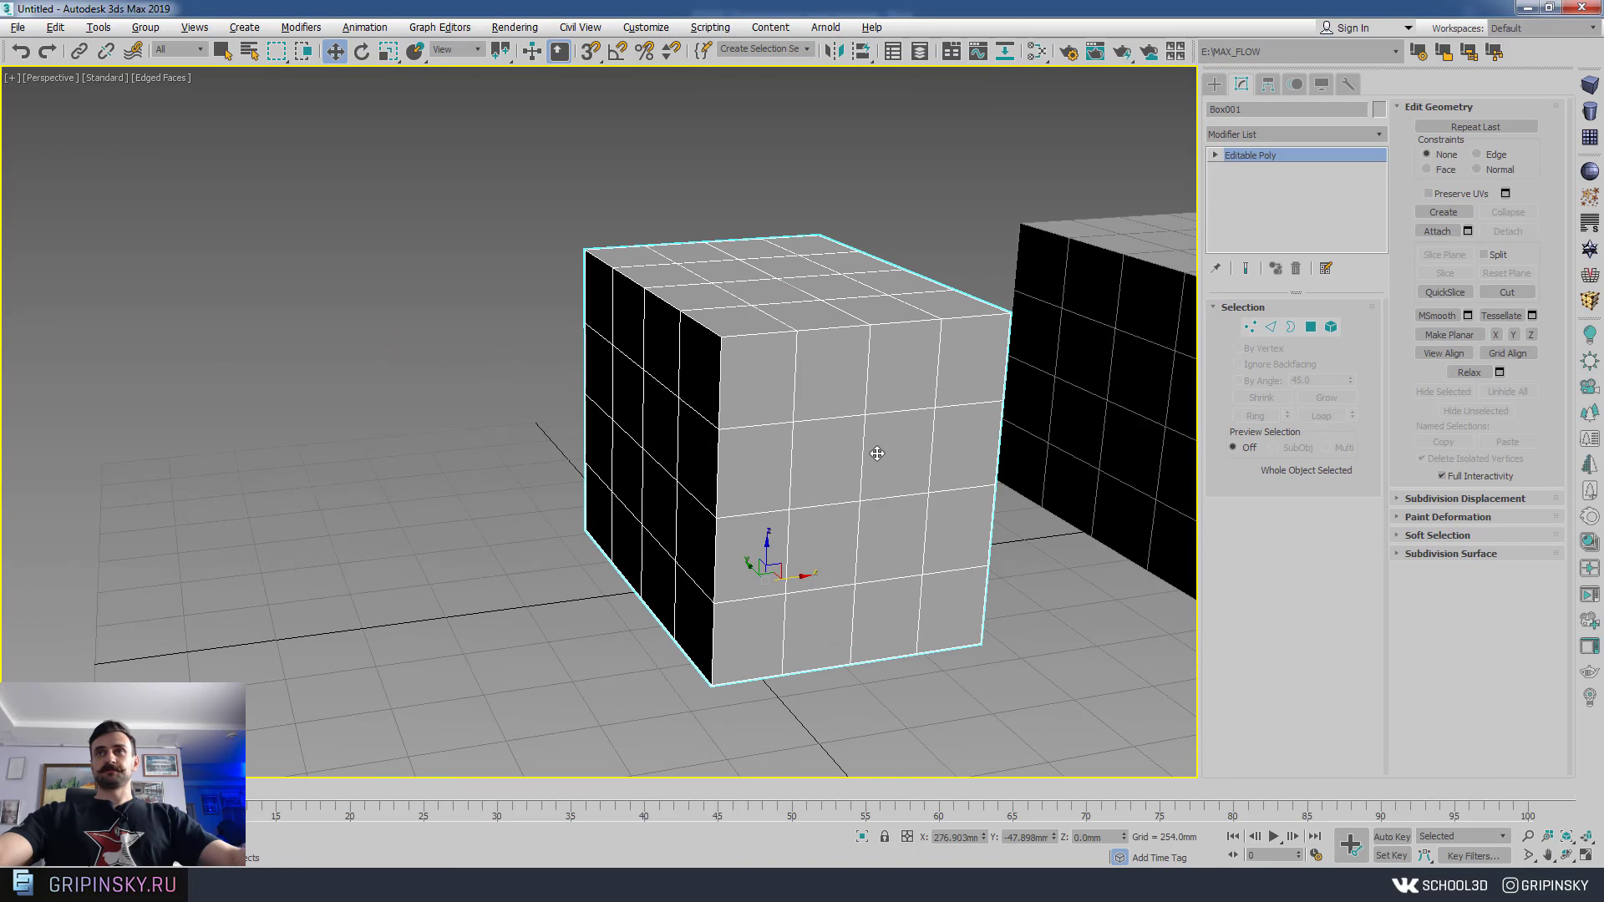
middle_click_drag(877, 453, 755, 382)
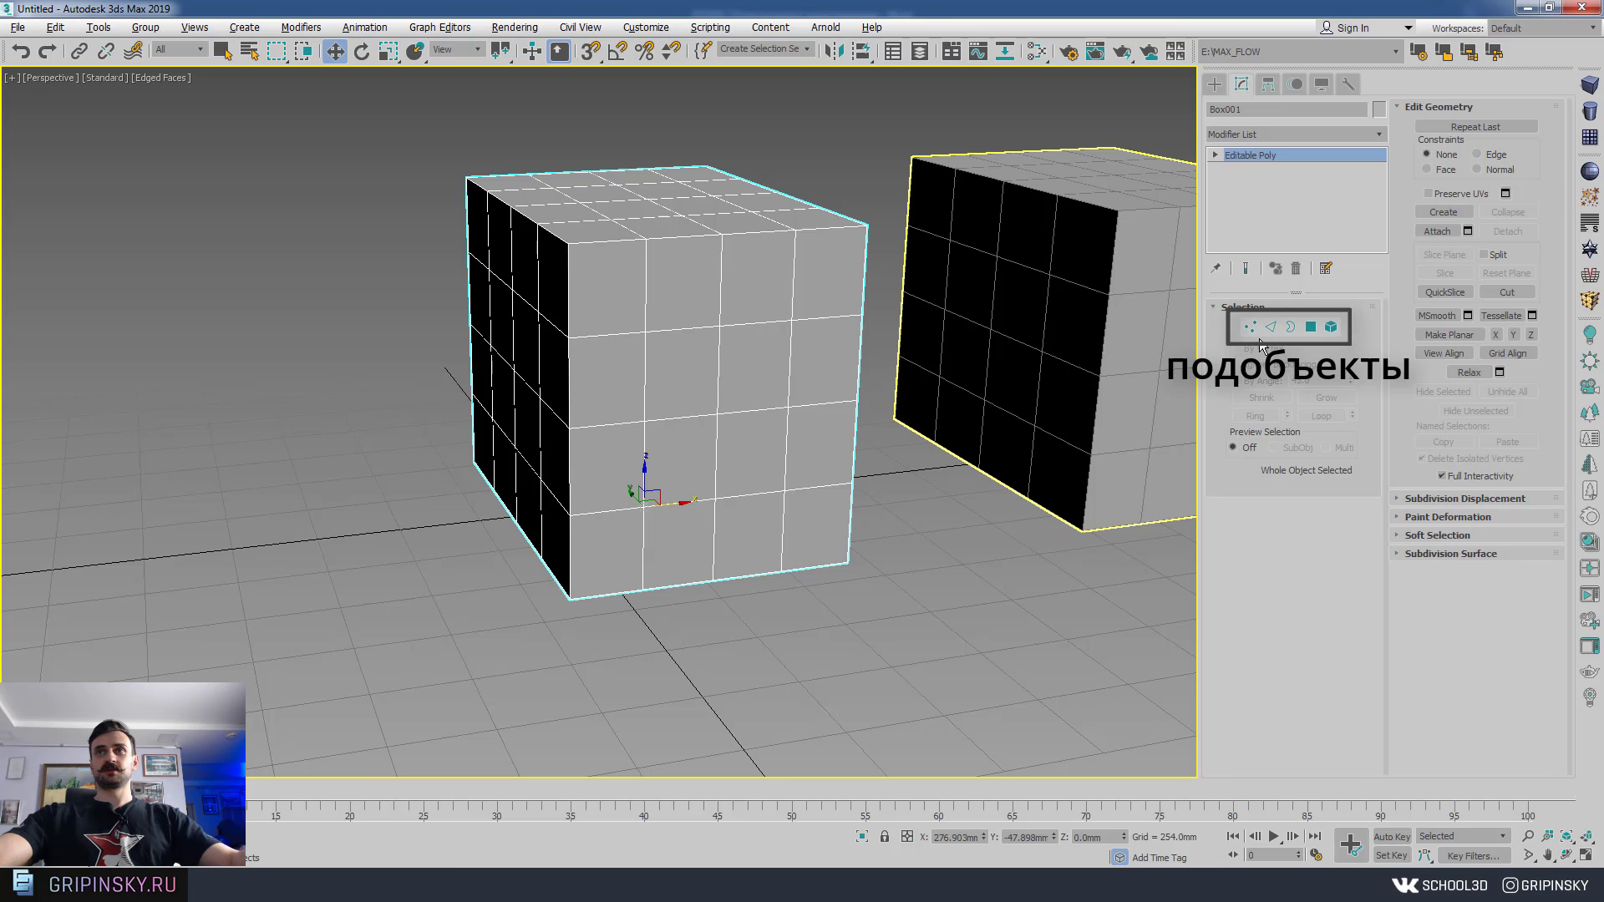
- Cycle through Vertex, Edge, Border, Polygon and Element levels, ending at Polygon
left_click(1251, 327)
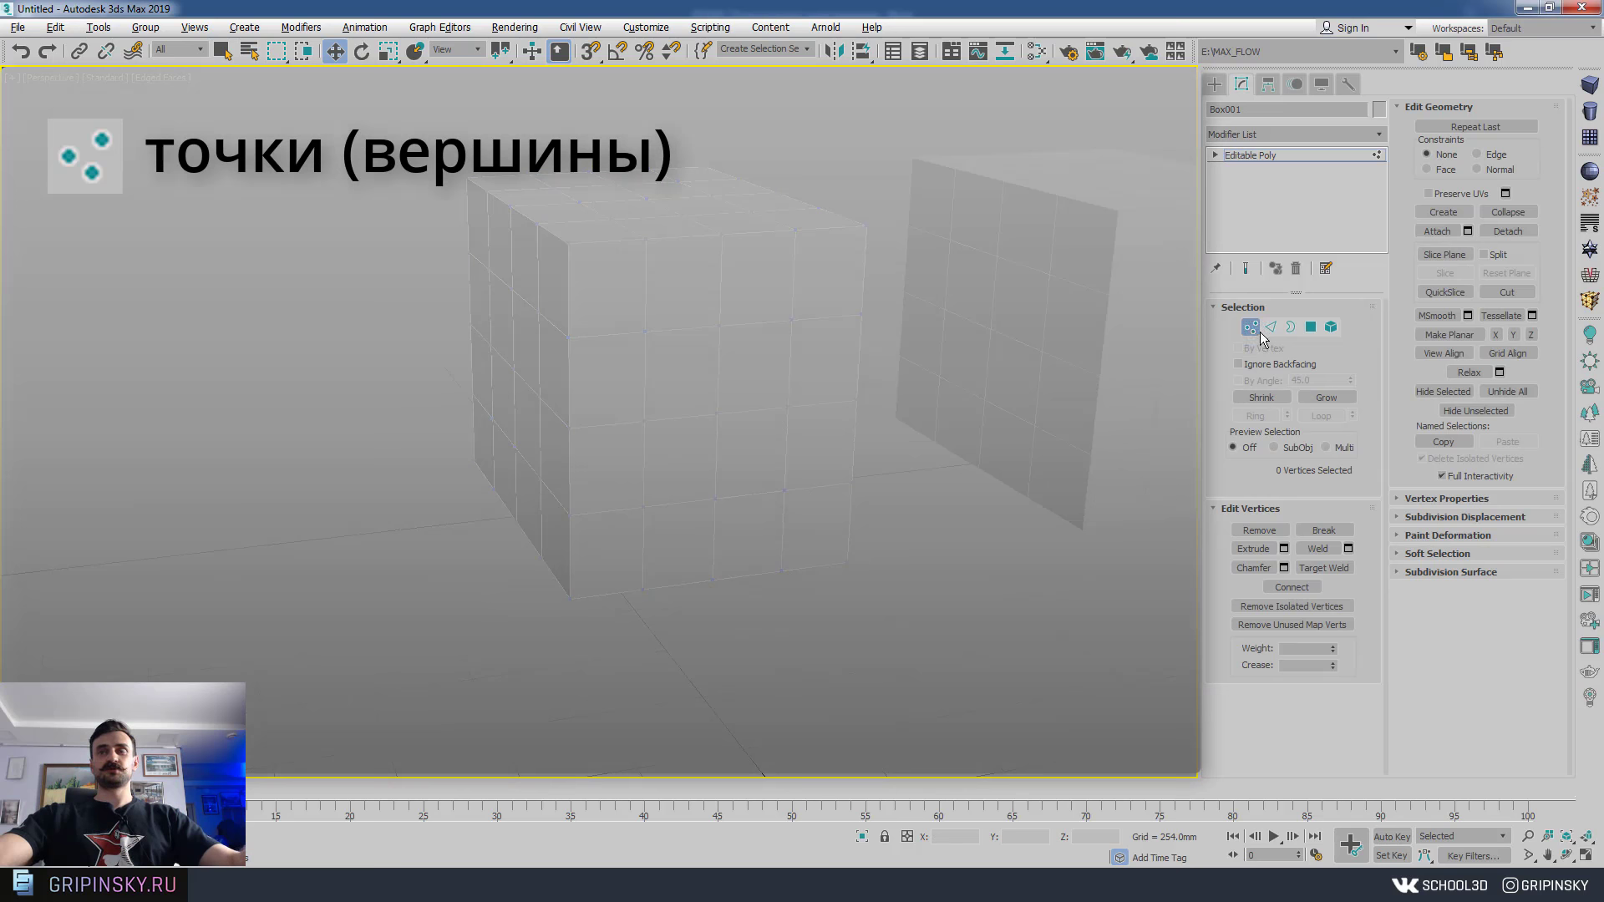
scroll(934, 361, "up", 2)
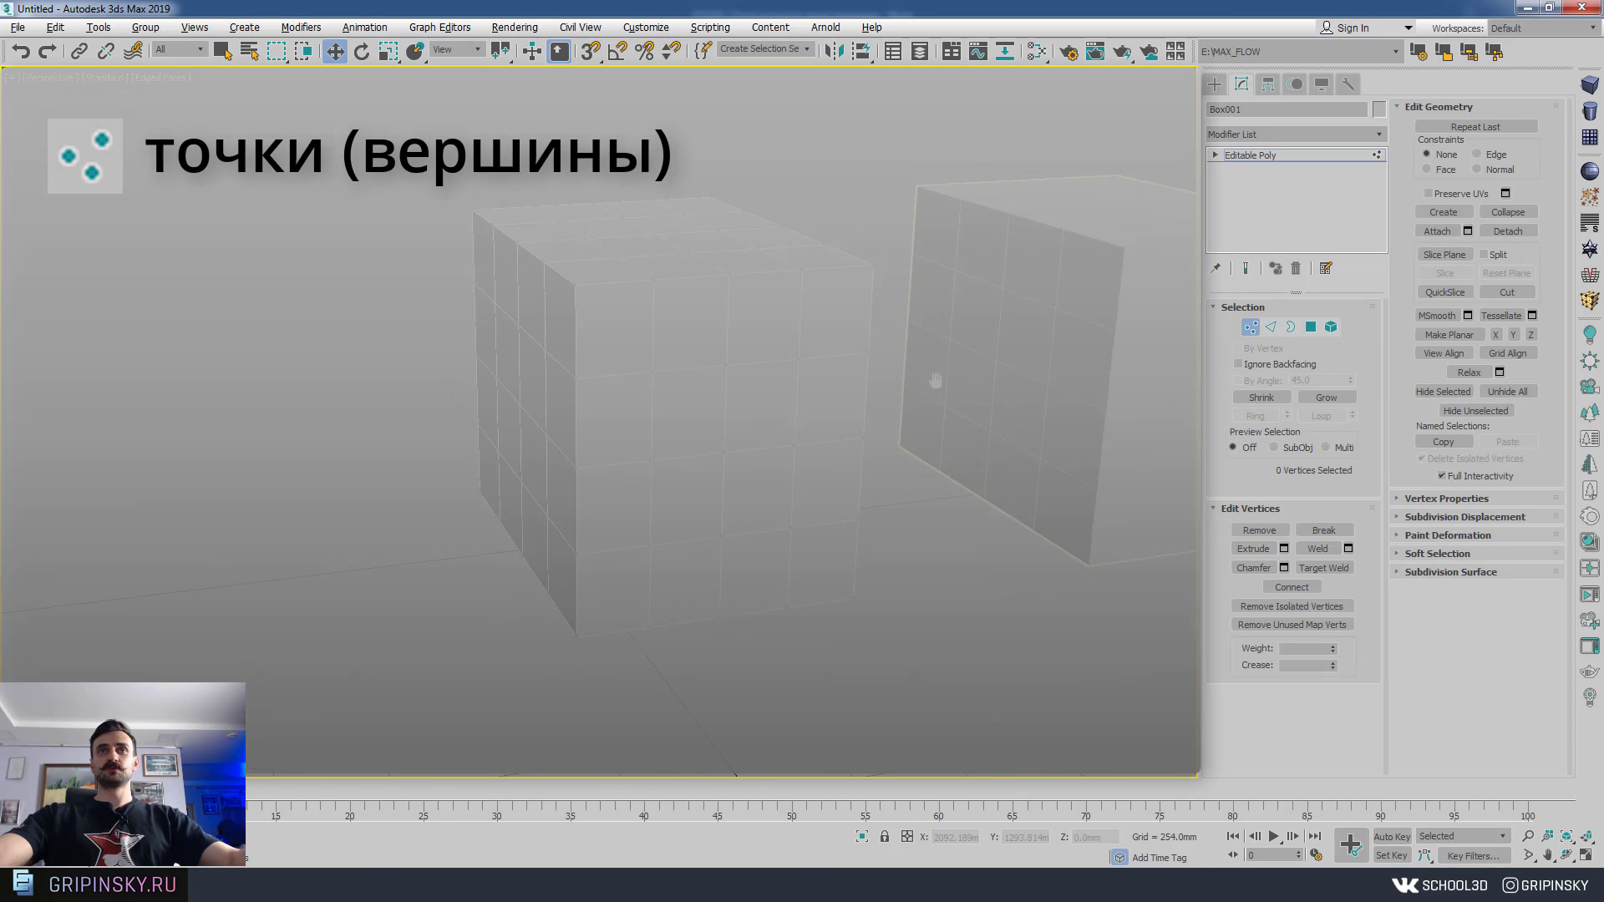
scroll(936, 376, "up", 3)
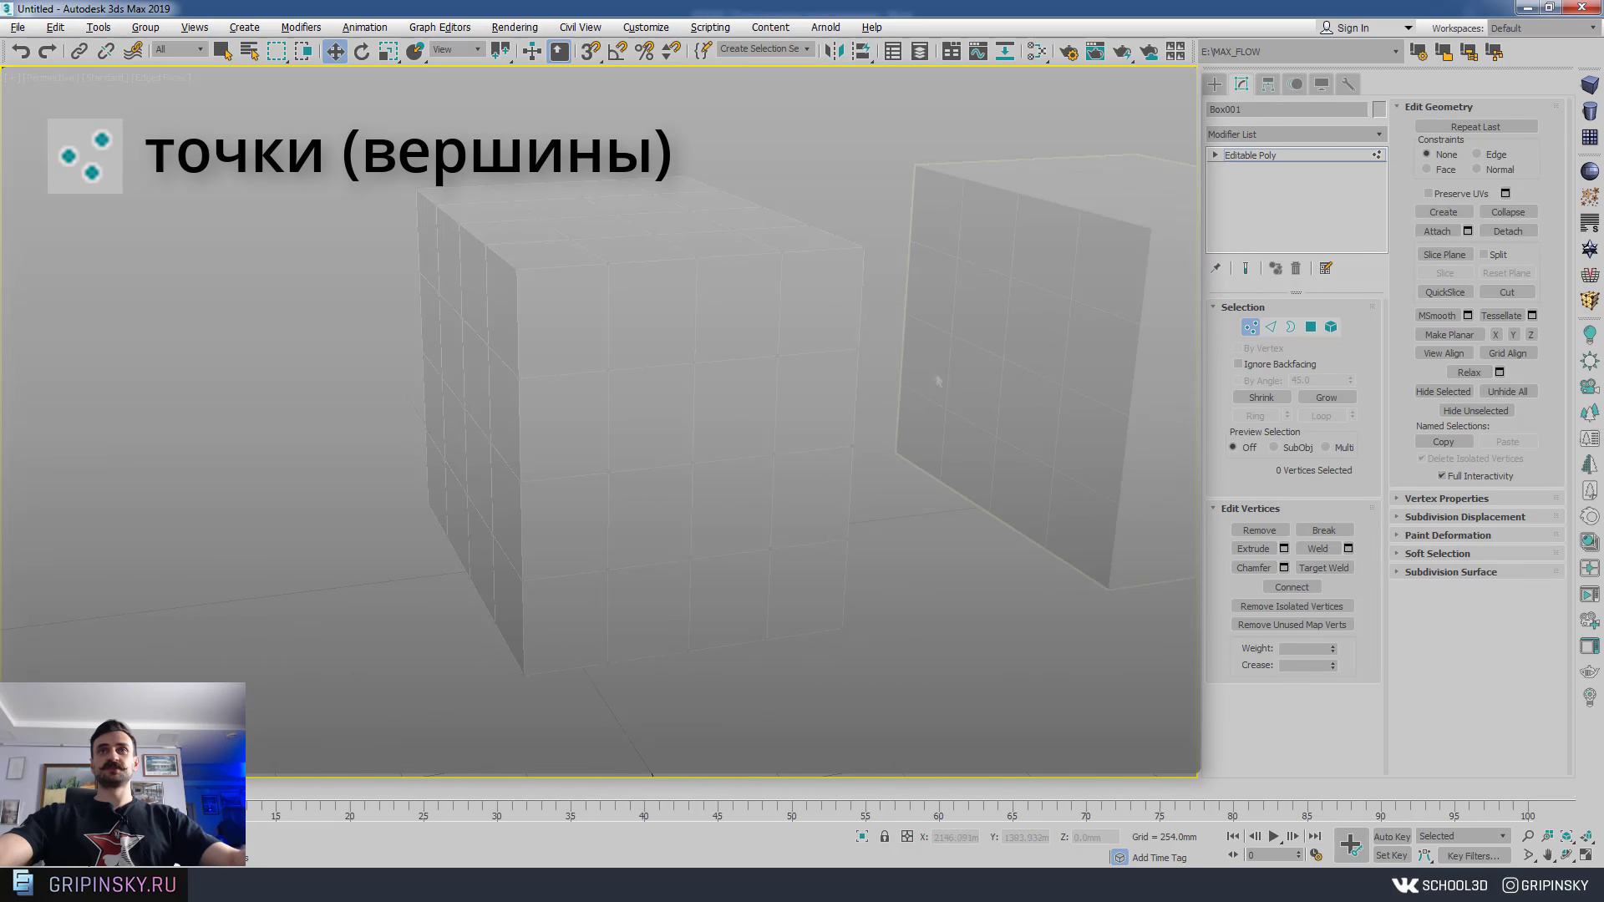
left_click(1275, 328)
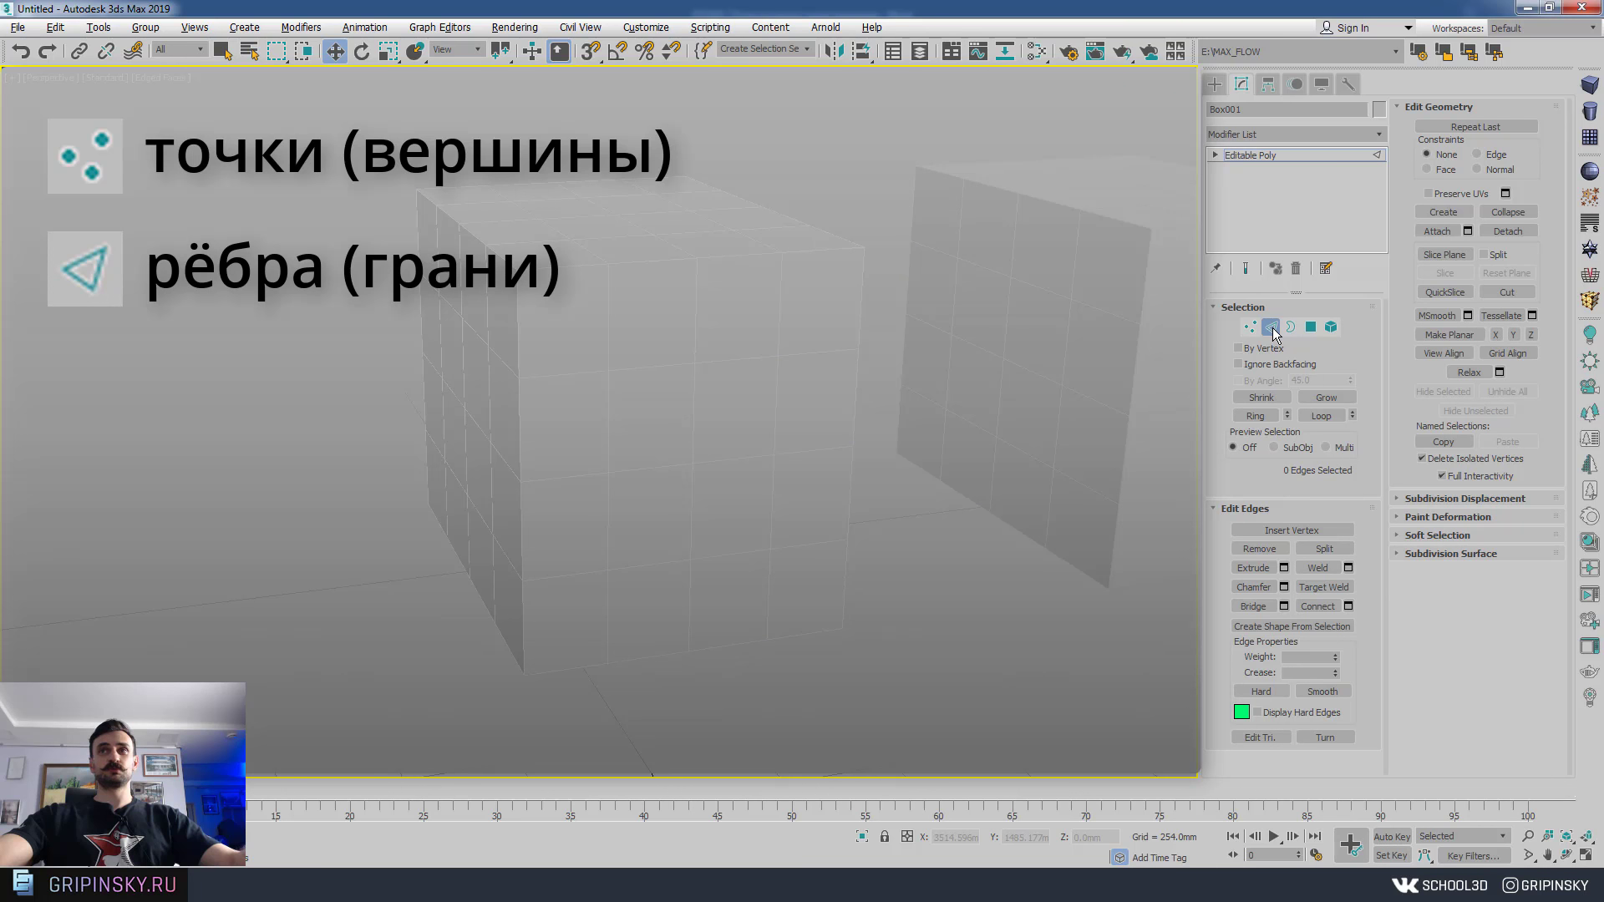
left_click(1291, 328)
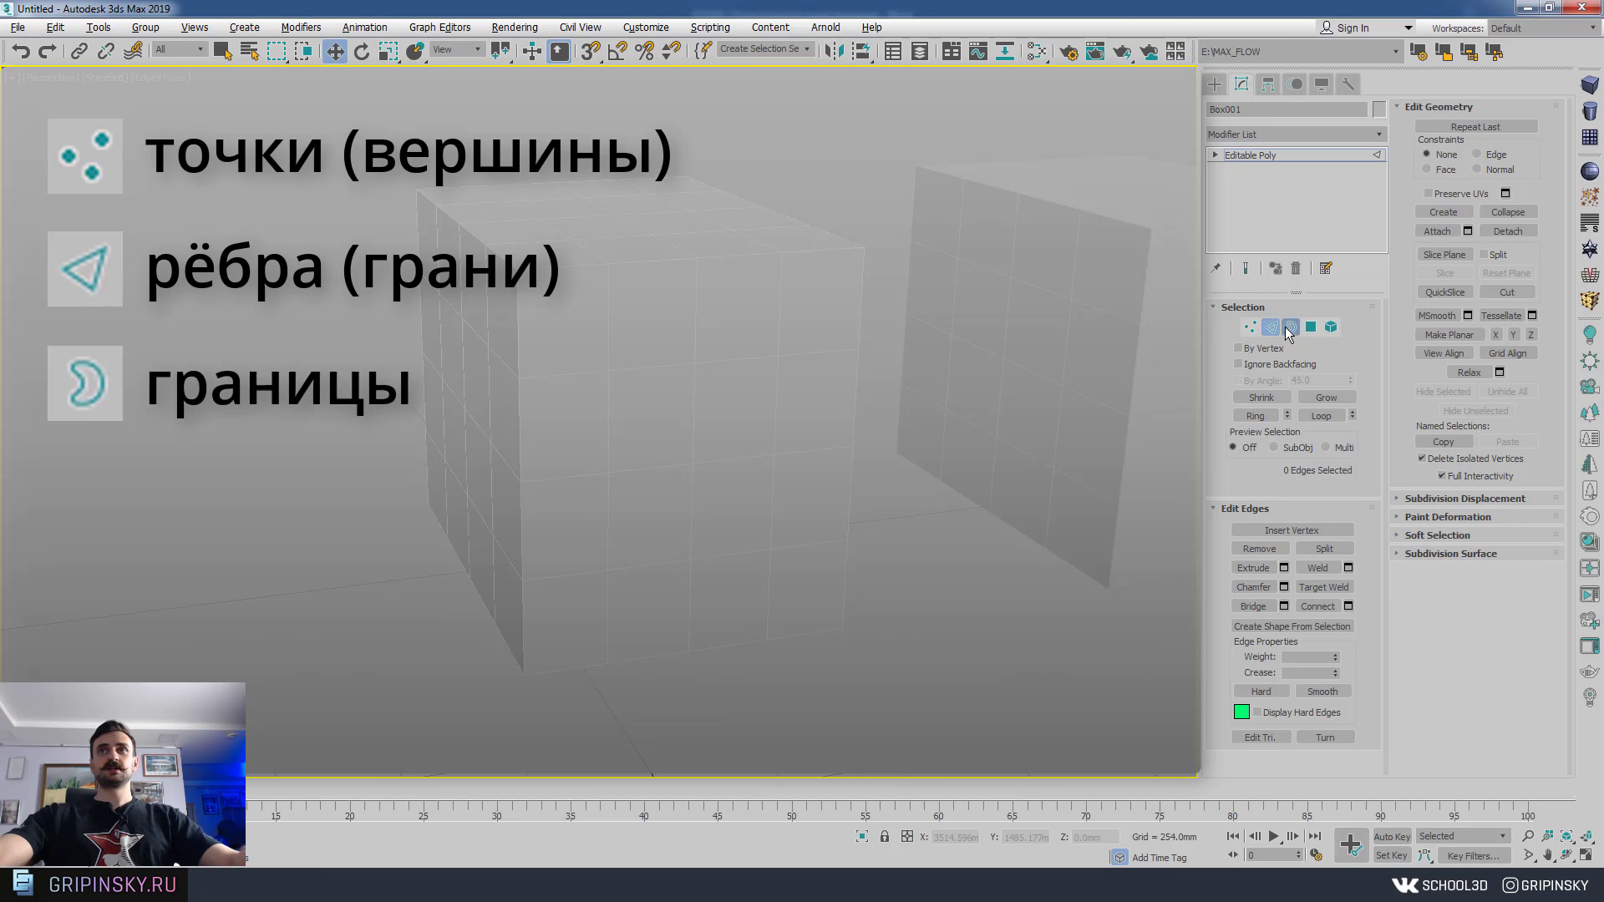
left_click(1309, 331)
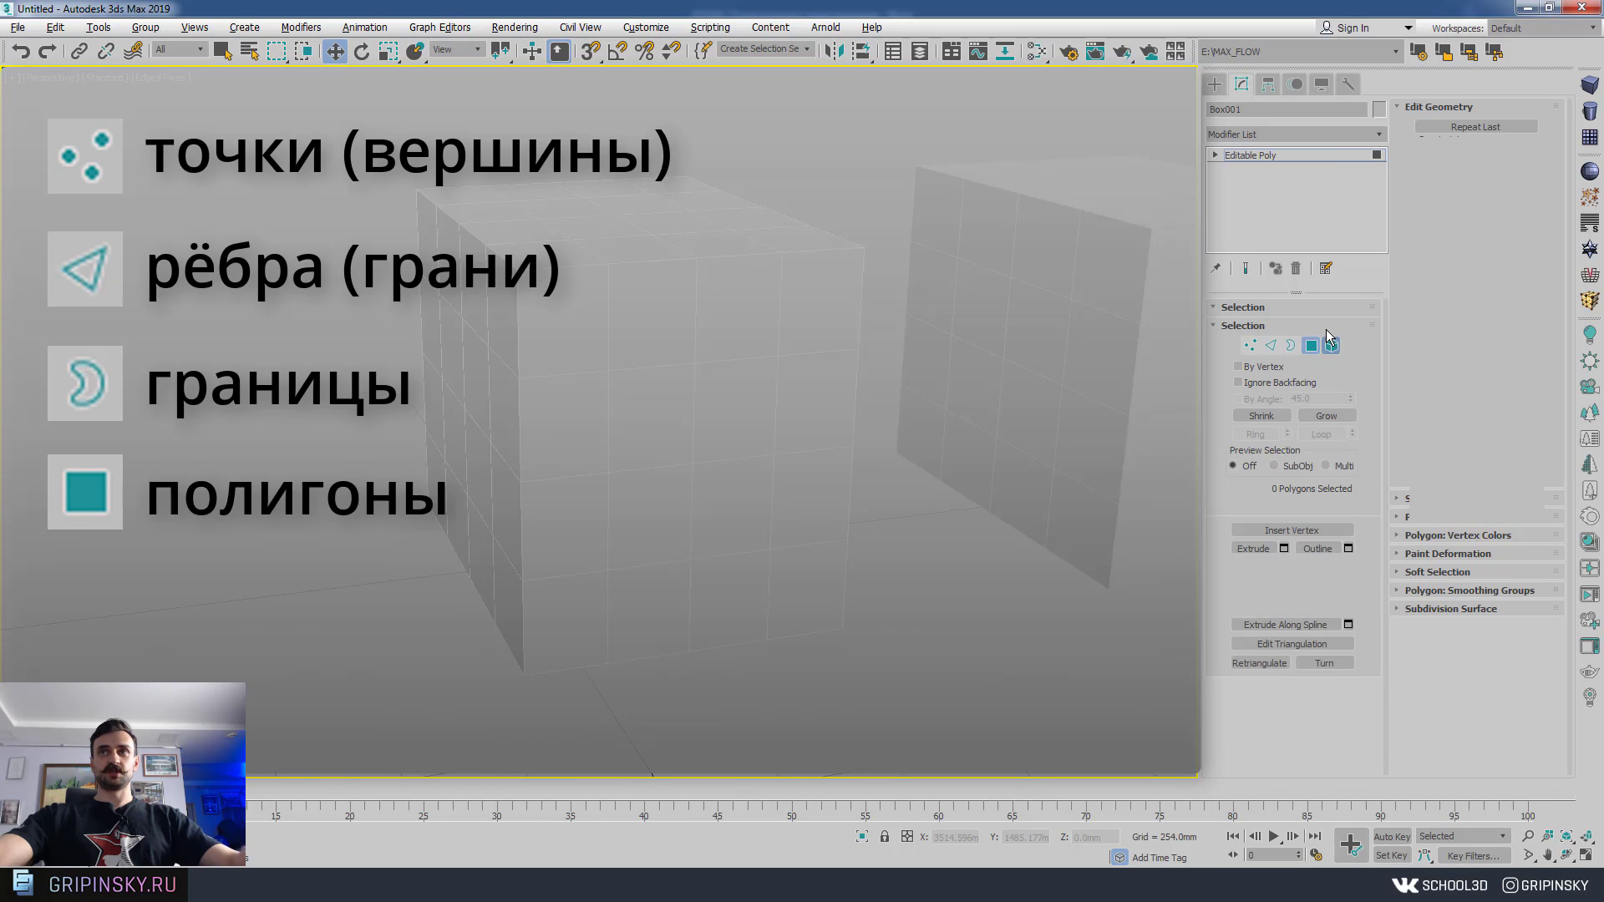
left_click(1330, 329)
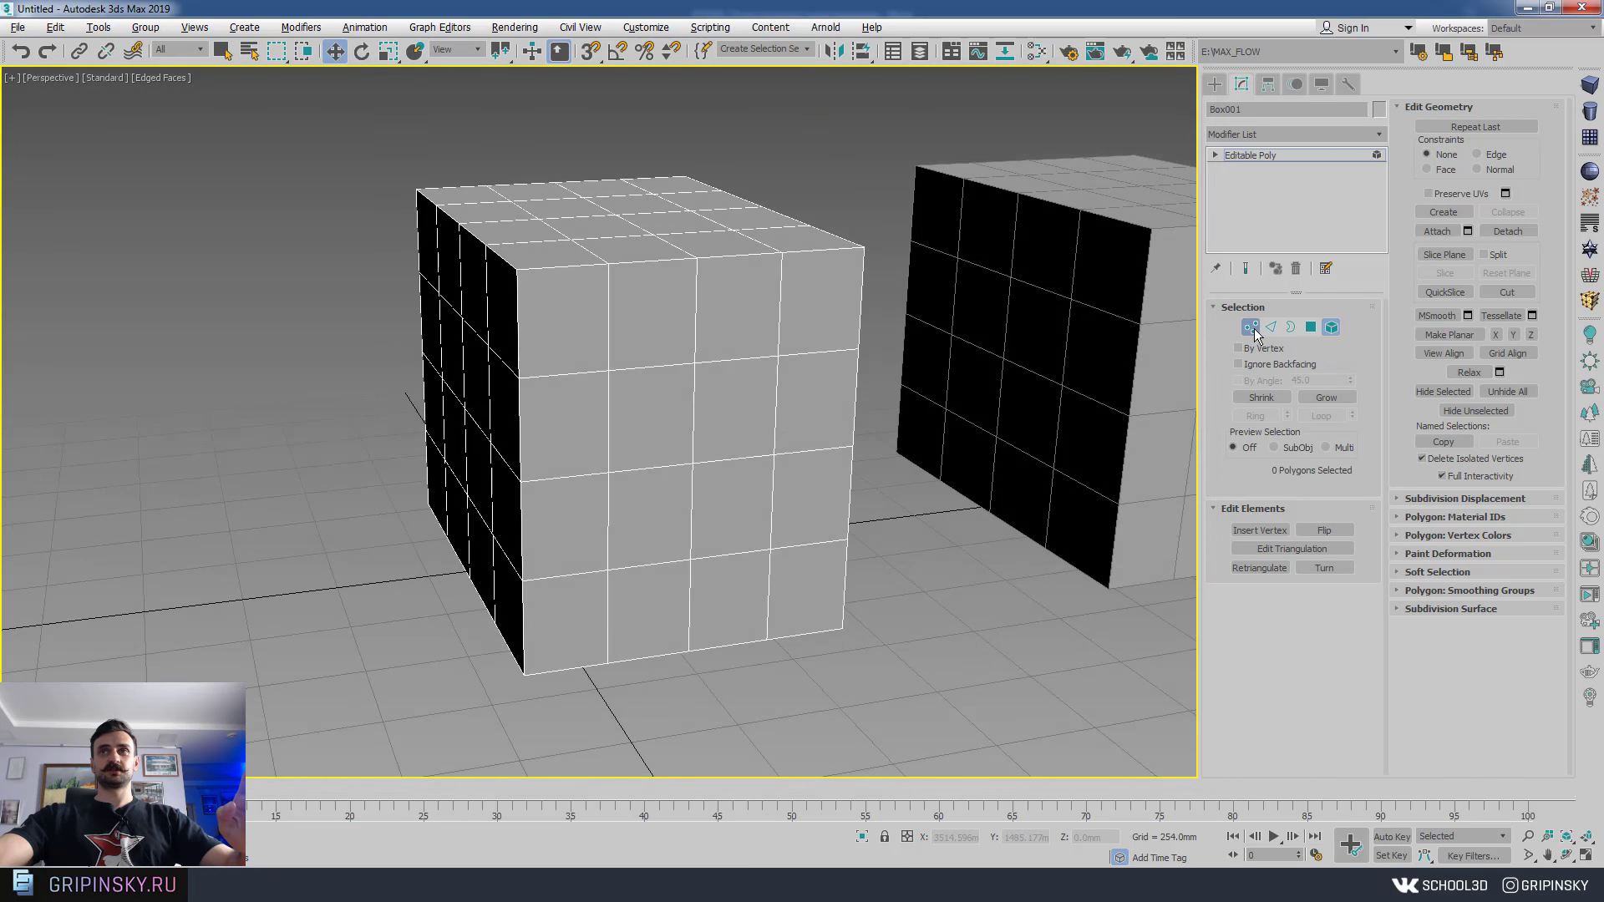
left_click(1251, 326)
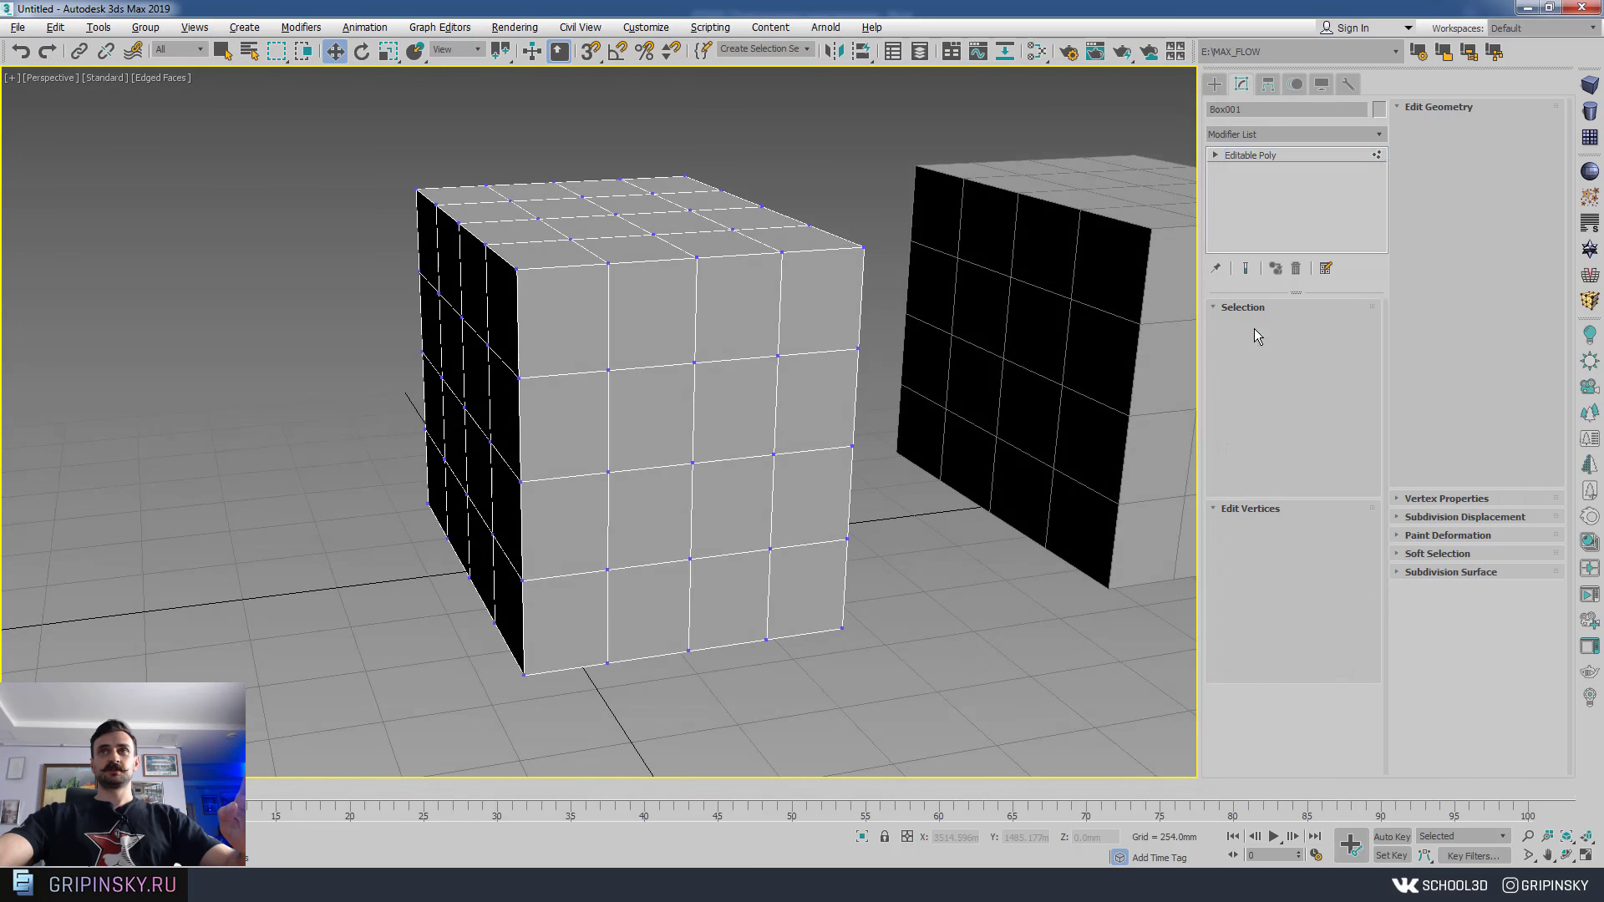
left_click(1271, 327)
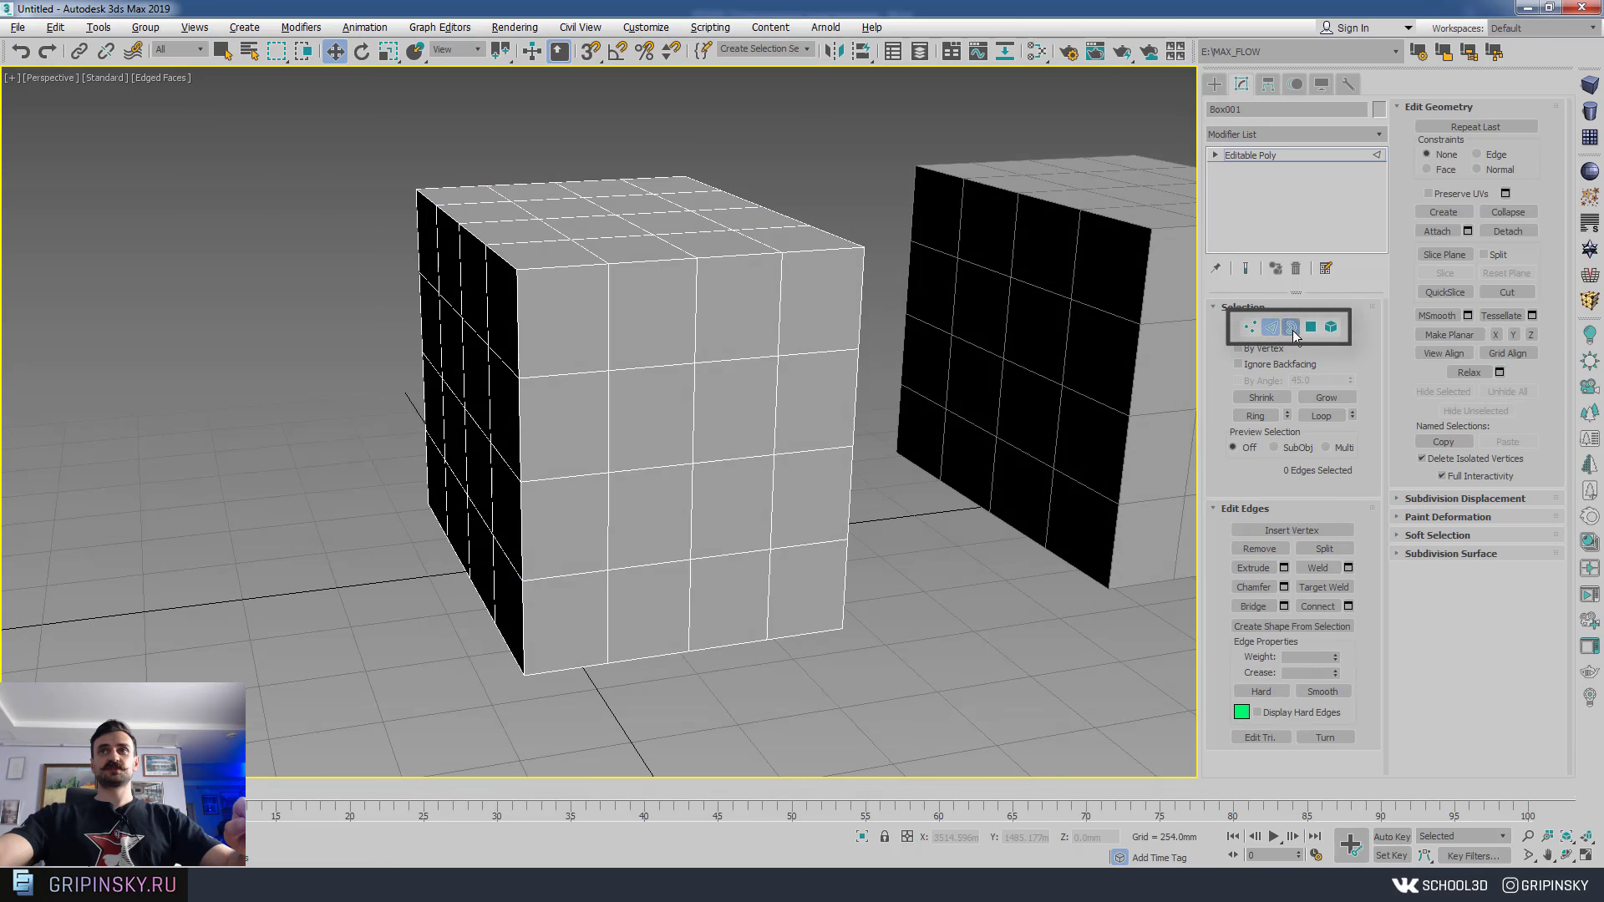
left_click(1334, 335)
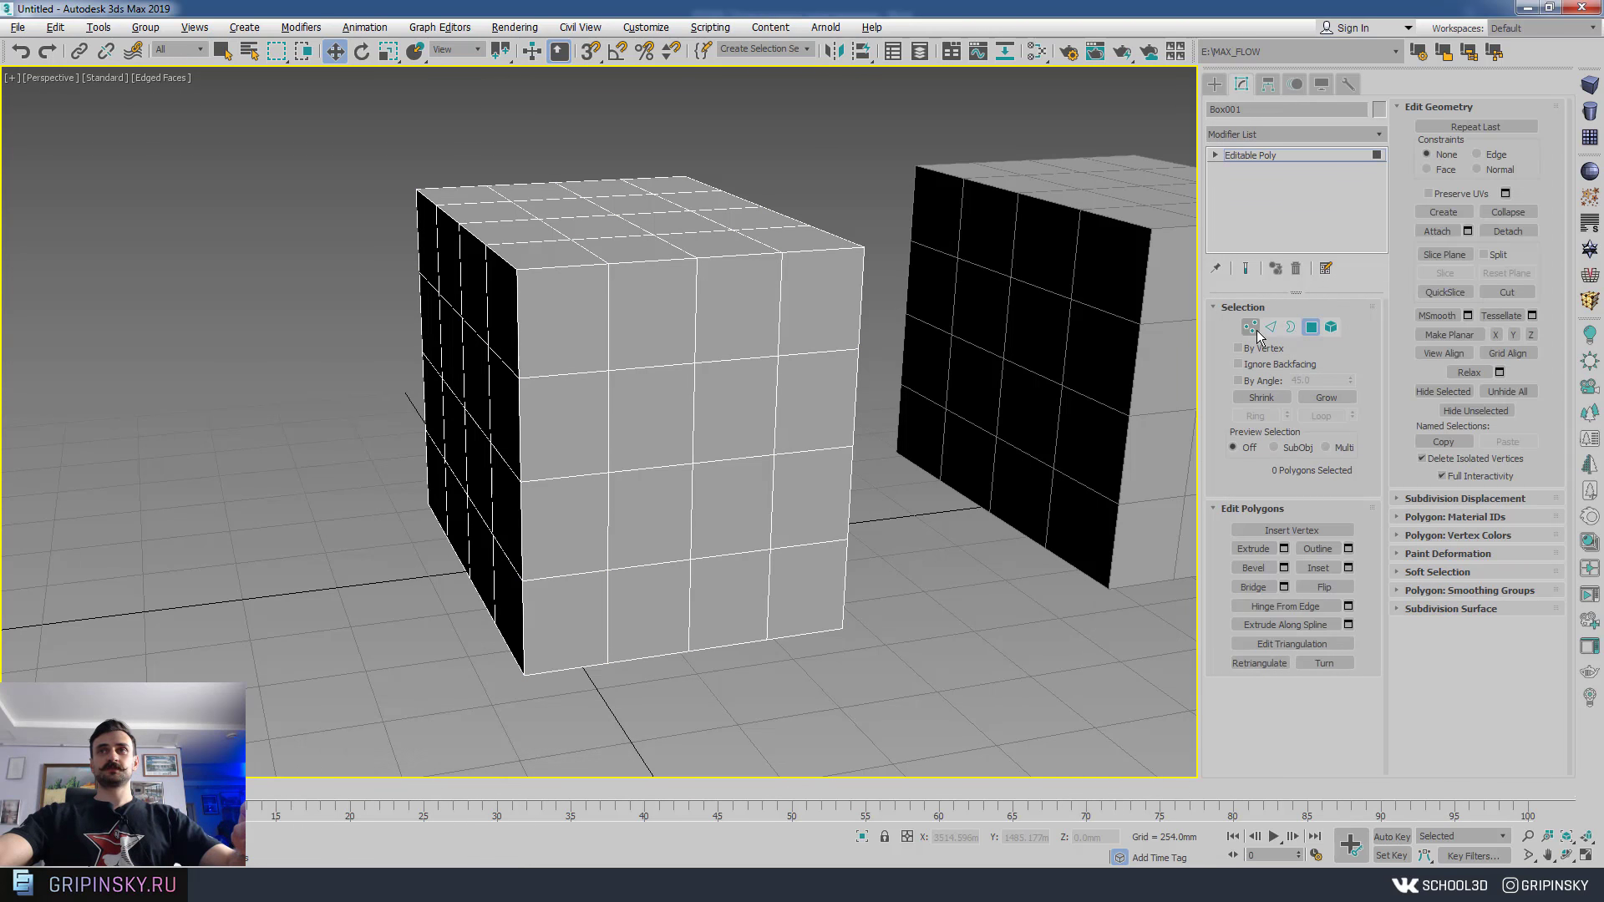
- At Vertex level, select and raise the top vertices, then undo the edit
key("1")
middle_click_drag(827, 268, 849, 324, "alt")
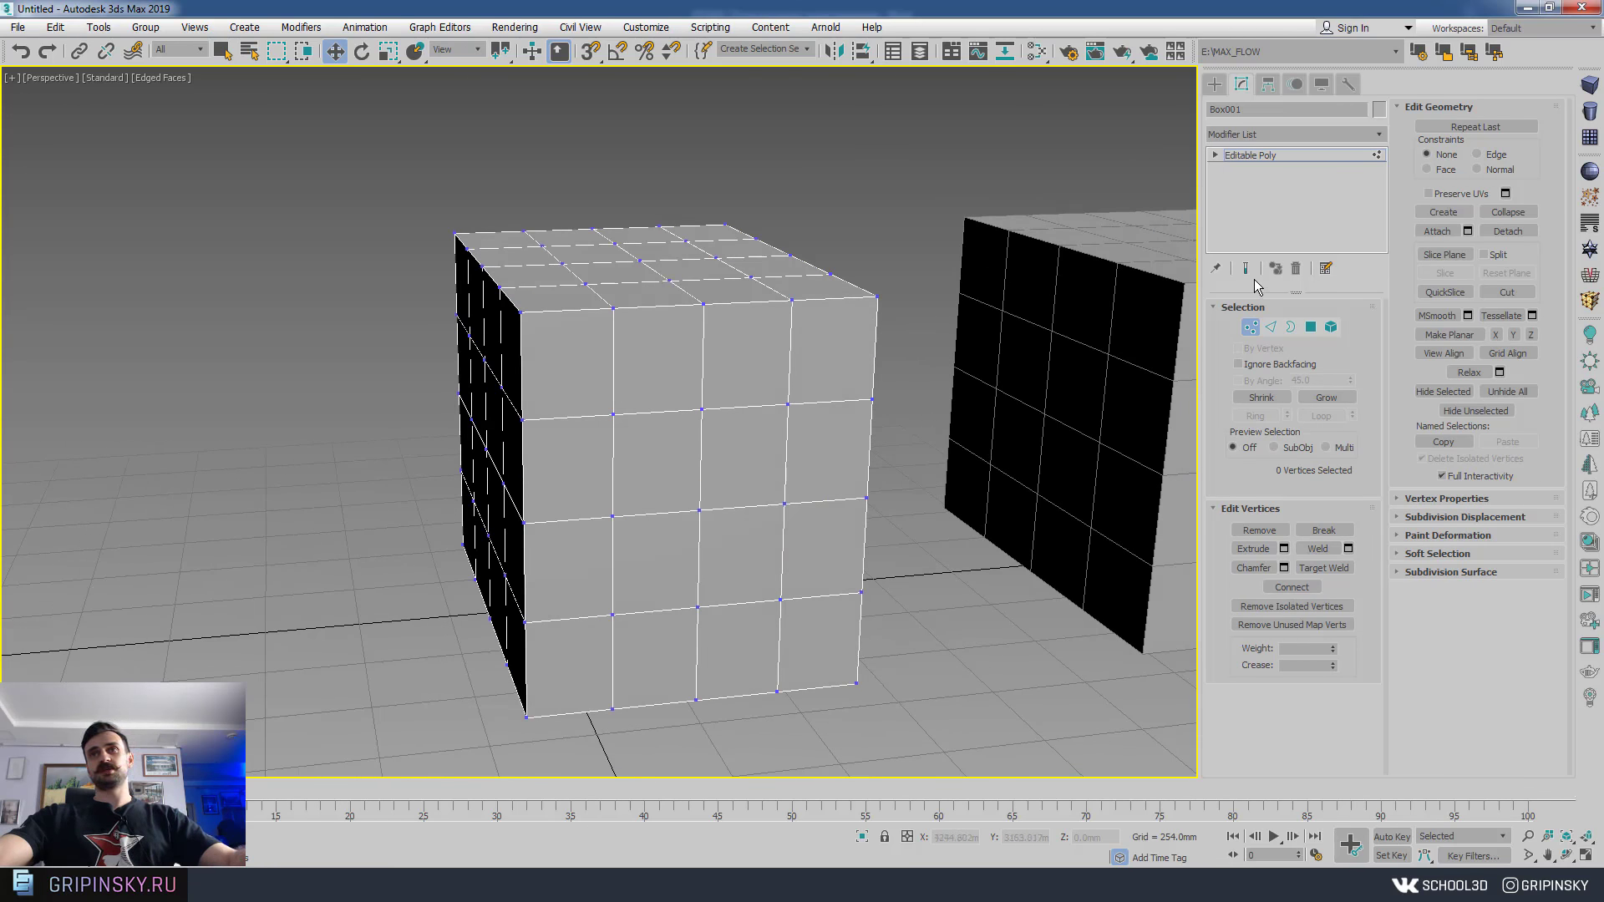
left_click(1270, 327)
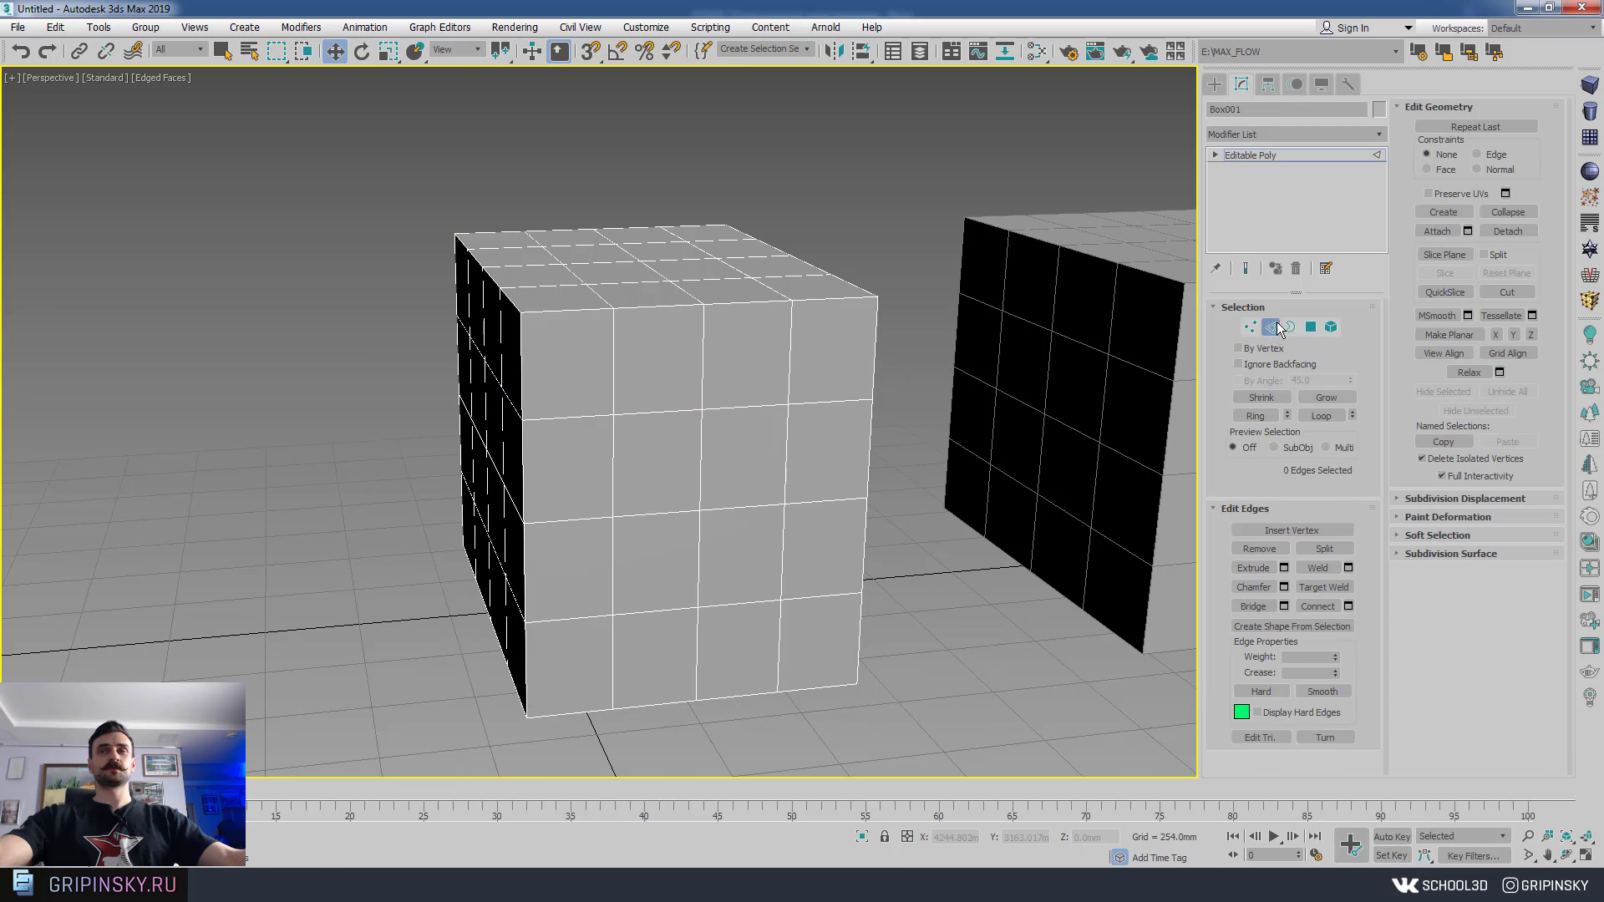
left_click(1250, 327)
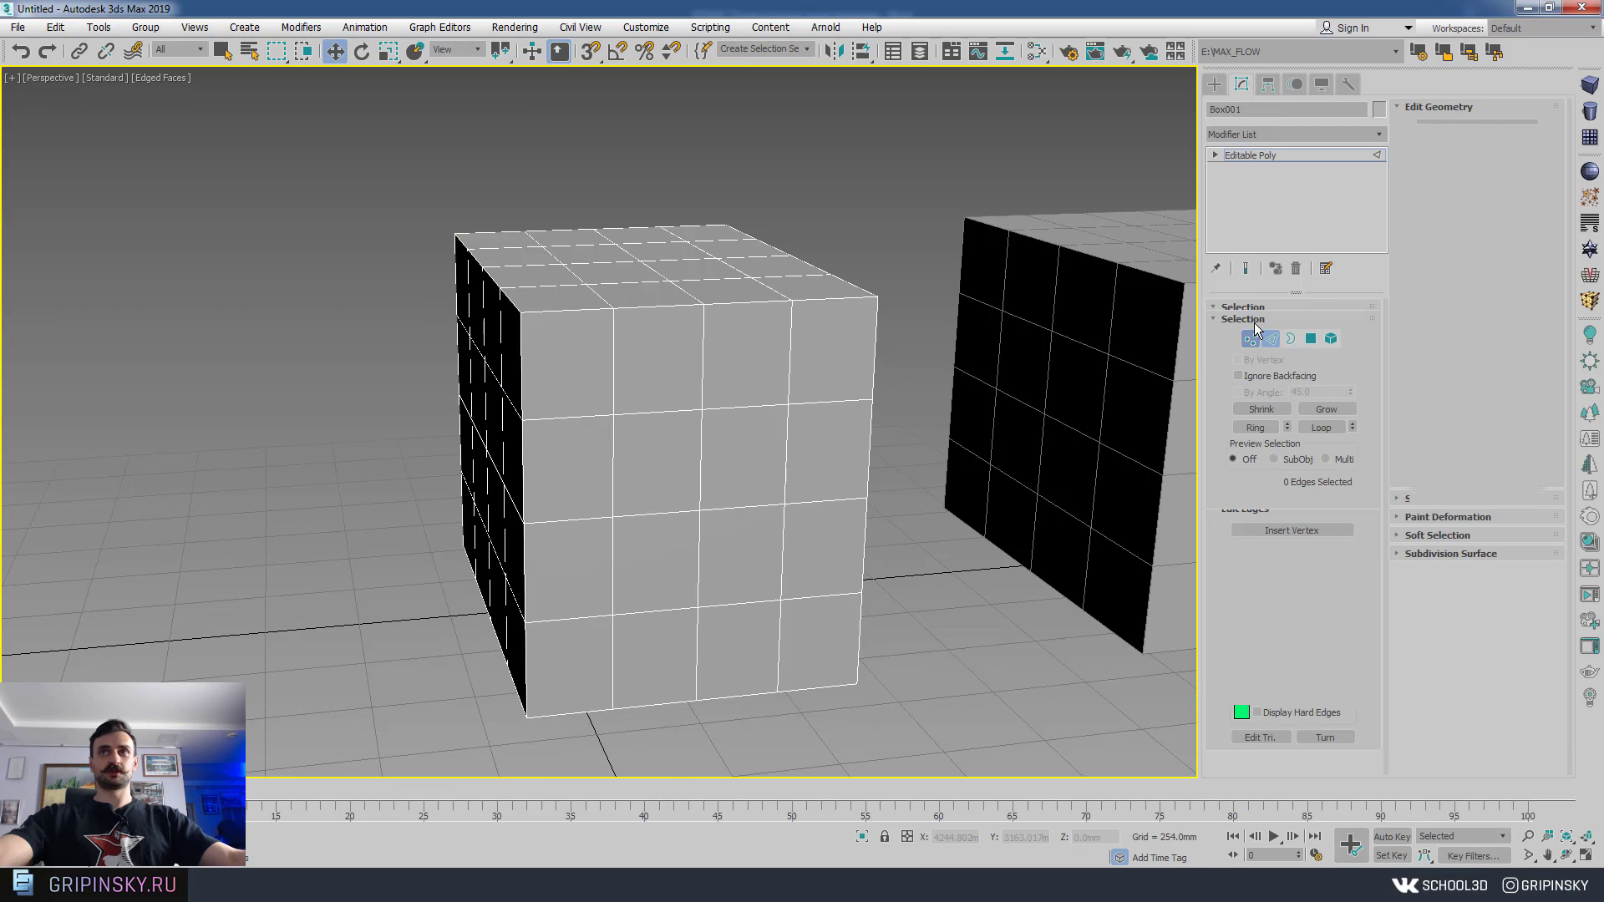
mouse_move(760, 273)
middle_mouse_down("alt")
mouse_move(727, 329)
mouse_move(495, 338)
middle_mouse_up("alt")
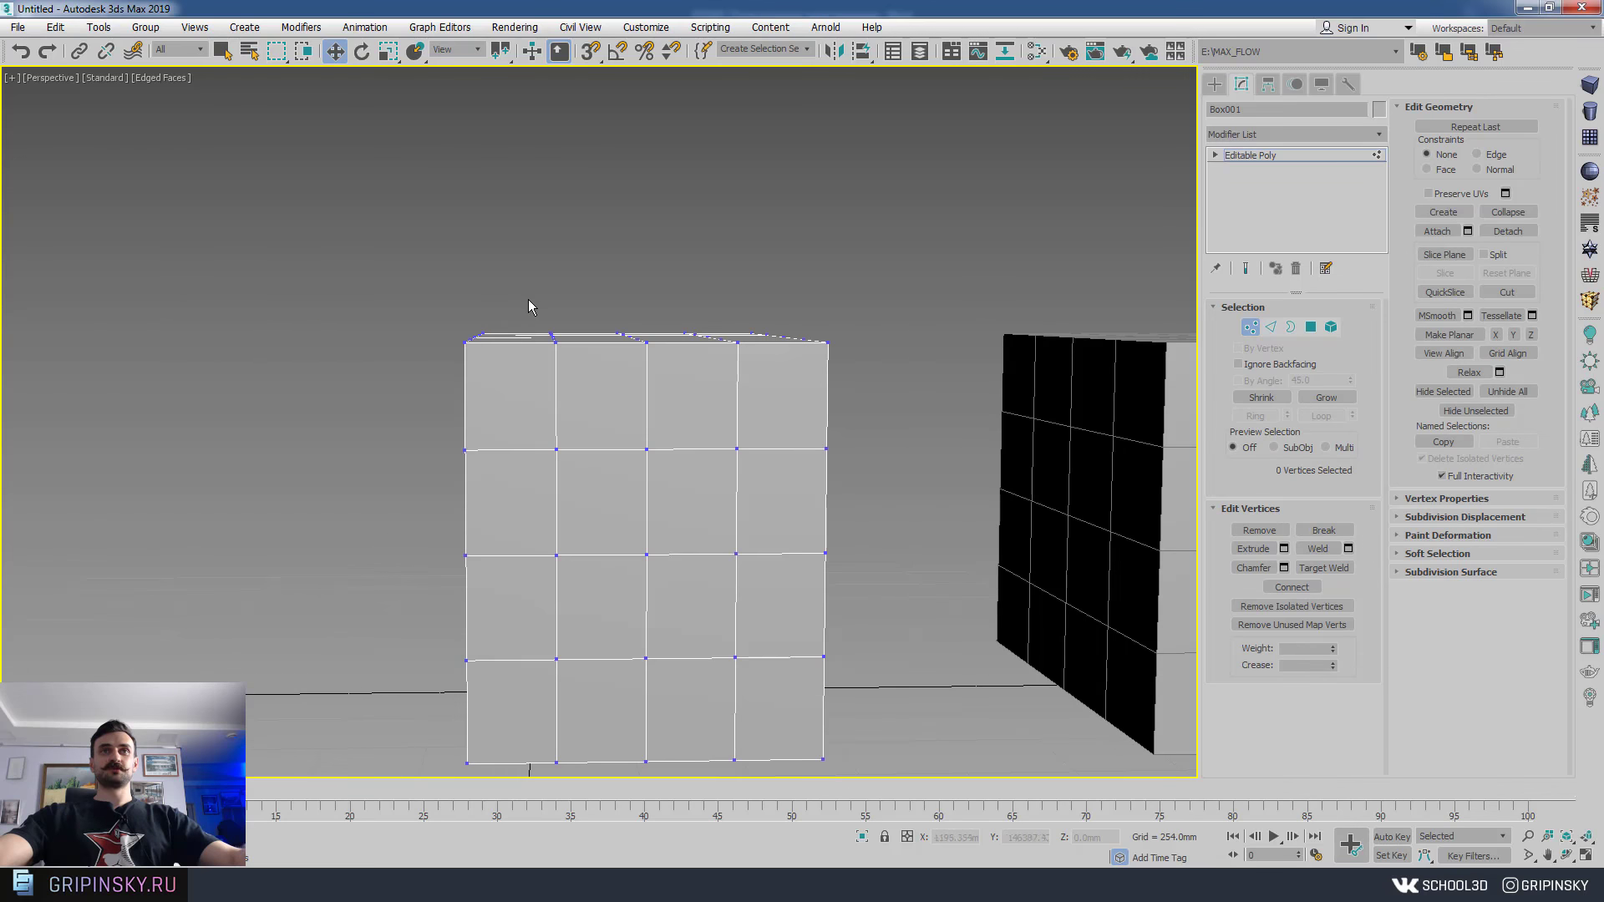
left_click_drag(754, 376, 755, 377)
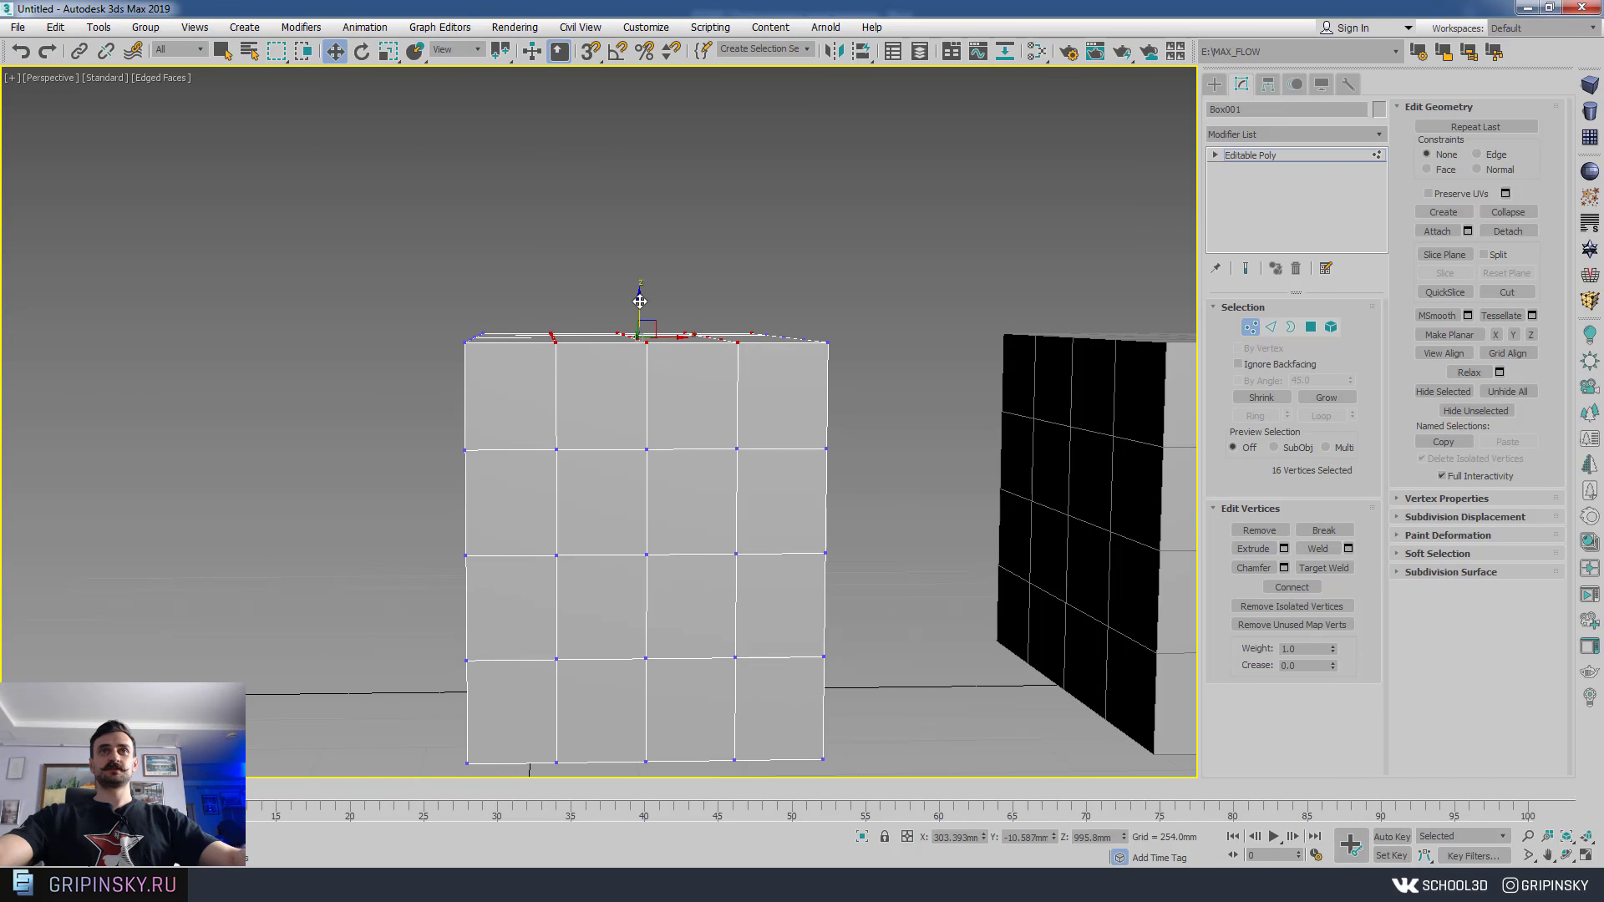
mouse_move(640, 301)
left_mouse_down()
mouse_move(641, 224)
mouse_move(656, 234)
mouse_move(629, 177)
left_mouse_up()
mouse_move(635, 192)
middle_mouse_down("alt")
mouse_move(869, 349)
mouse_move(1063, 354)
mouse_move(861, 274)
middle_mouse_up("alt")
key("ctrl+z")
key("ctrl+z")
key("ctrl+z")
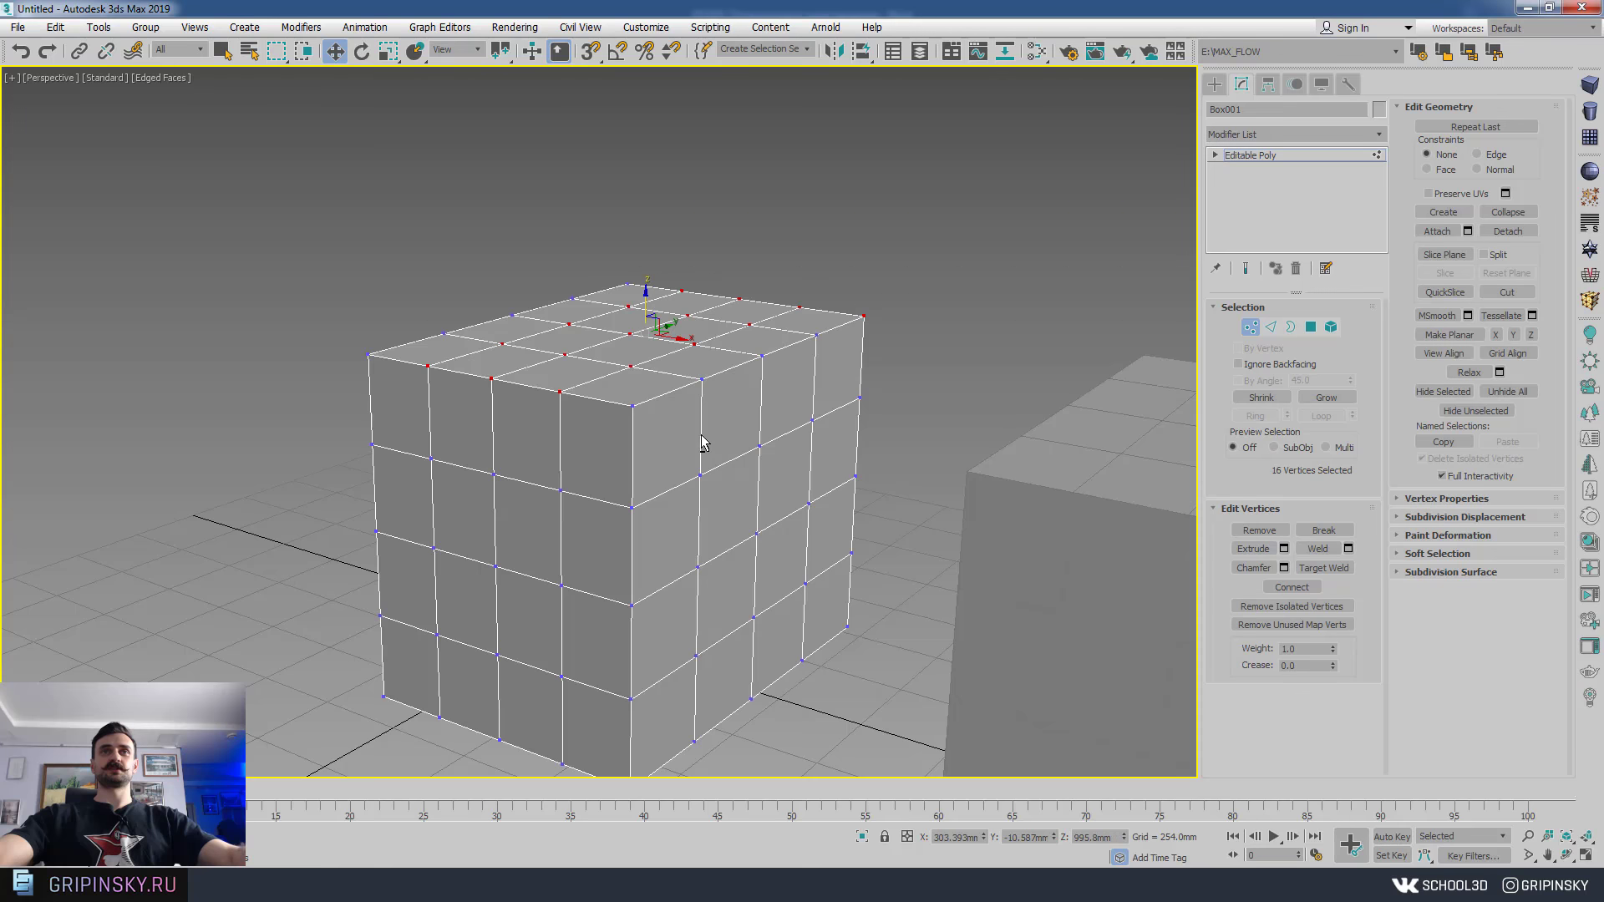
key("shift+z")
key("shift+z")
key("shift+z")
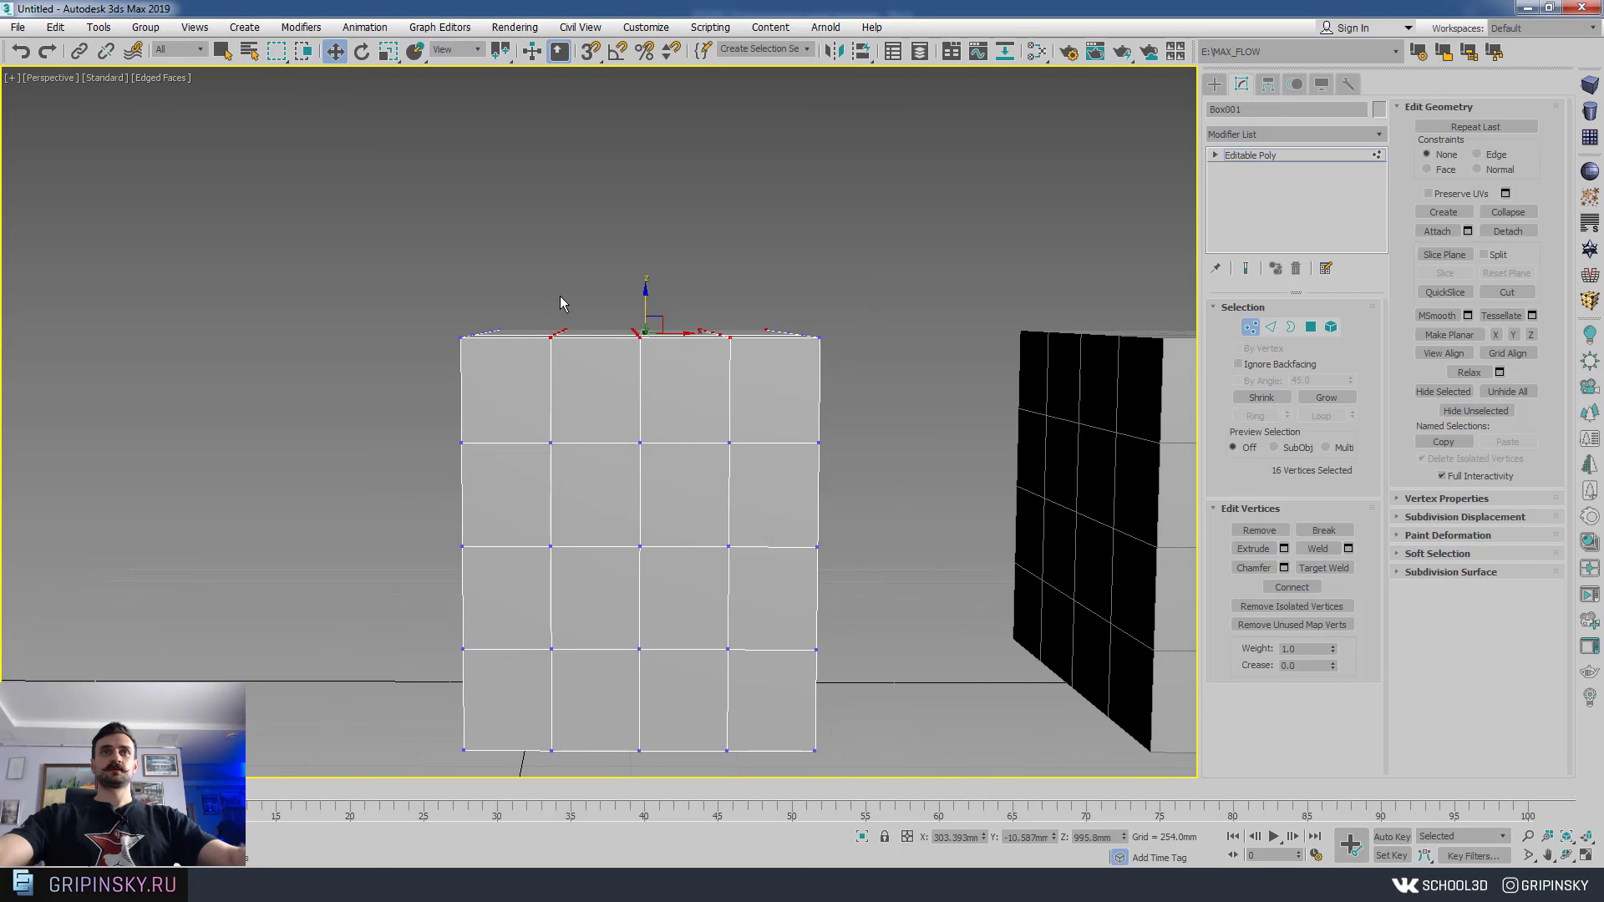
- Raise the middle top vertices into a shallow rounded roof with See-Through on
mouse_move(523, 305)
left_mouse_down()
mouse_move(763, 358)
mouse_move(745, 362)
left_mouse_up()
mouse_move(641, 304)
left_mouse_down()
mouse_move(641, 241)
mouse_move(673, 300)
left_mouse_up()
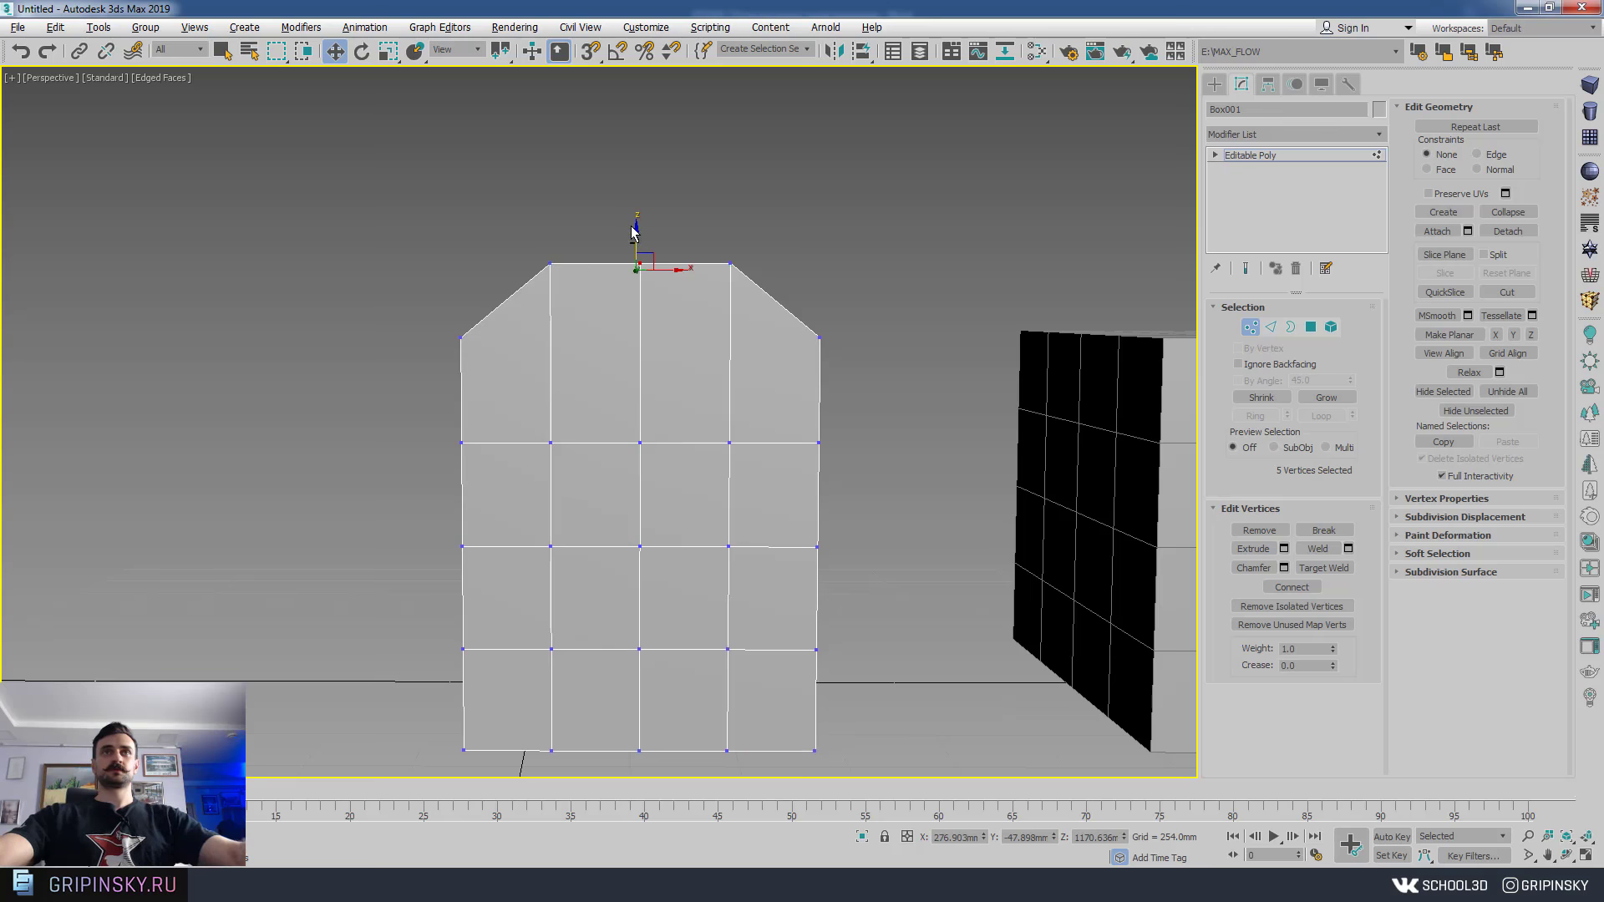
key("alt+x")
middle_click_drag(632, 234, 639, 256, "alt")
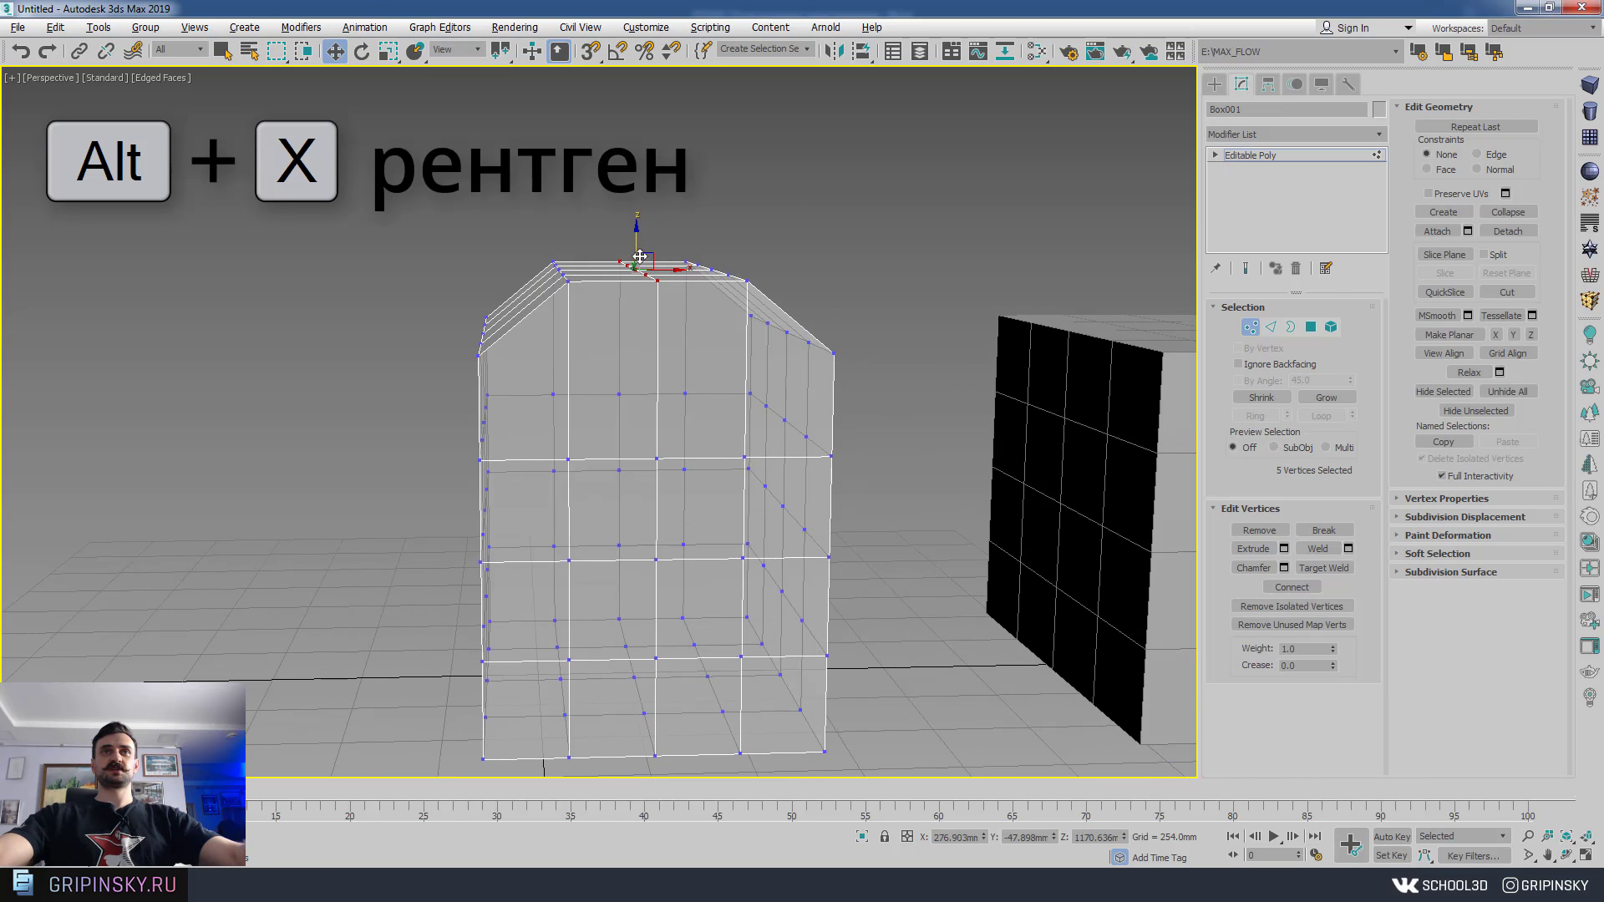
mouse_move(640, 239)
left_mouse_down()
mouse_move(642, 162)
mouse_move(645, 243)
left_mouse_up()
mouse_move(645, 243)
middle_mouse_down("alt")
mouse_move(663, 475)
mouse_move(654, 440)
mouse_move(413, 469)
middle_mouse_up("alt")
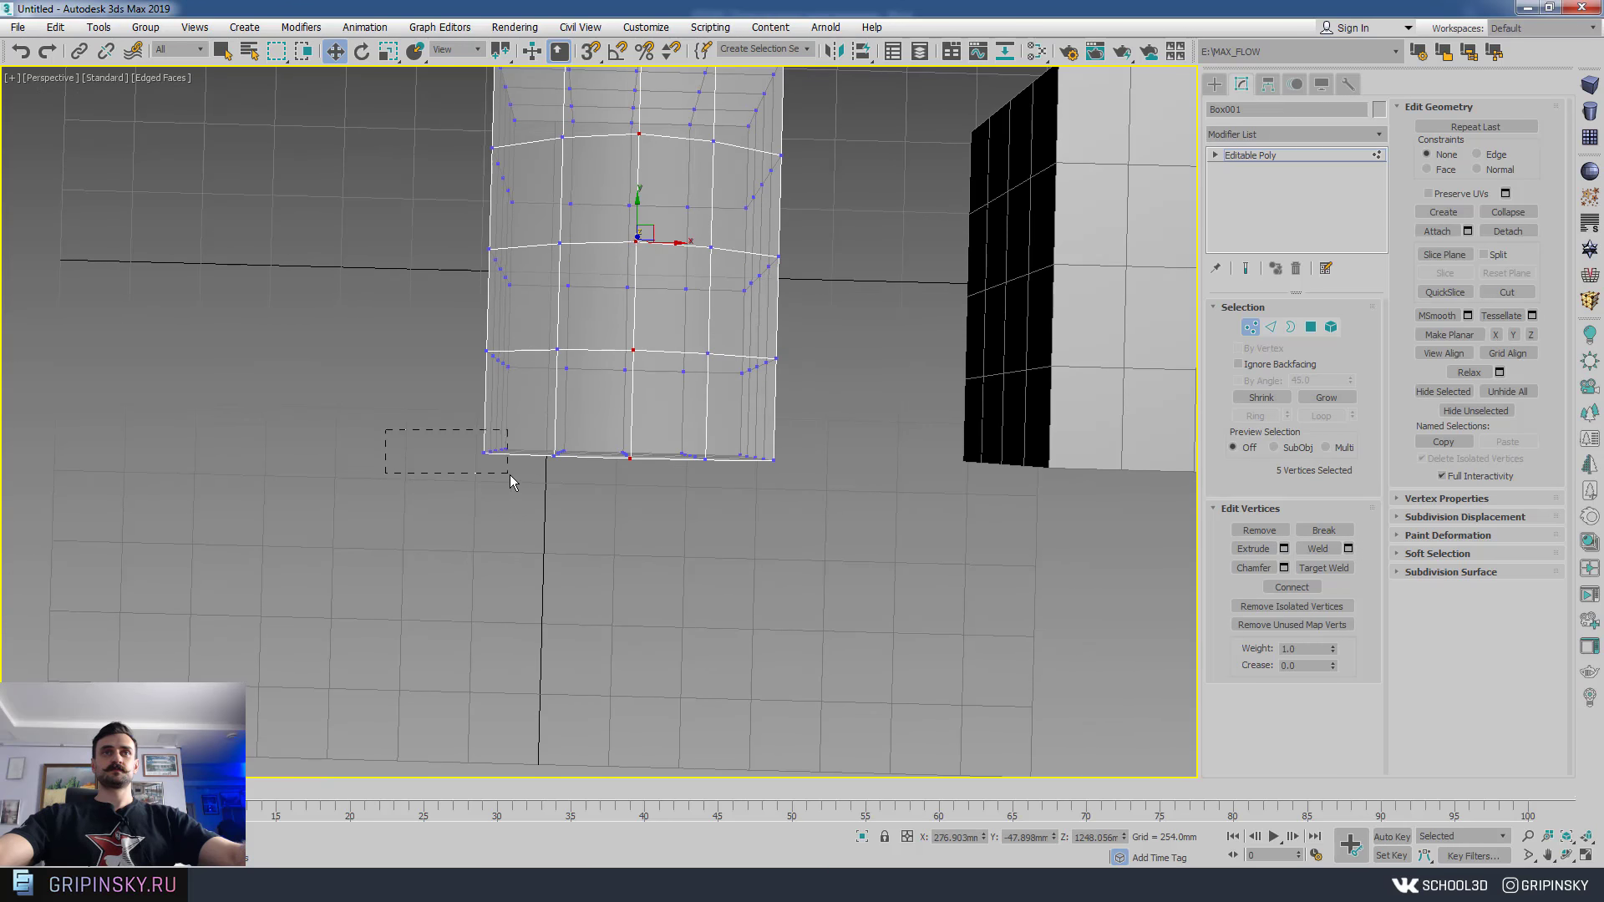
- Move the bottom-left and bottom-right corner vertices up to bevel the corners
left_click_drag(476, 485, 510, 475)
left_click_drag(789, 493, 785, 492, "ctrl")
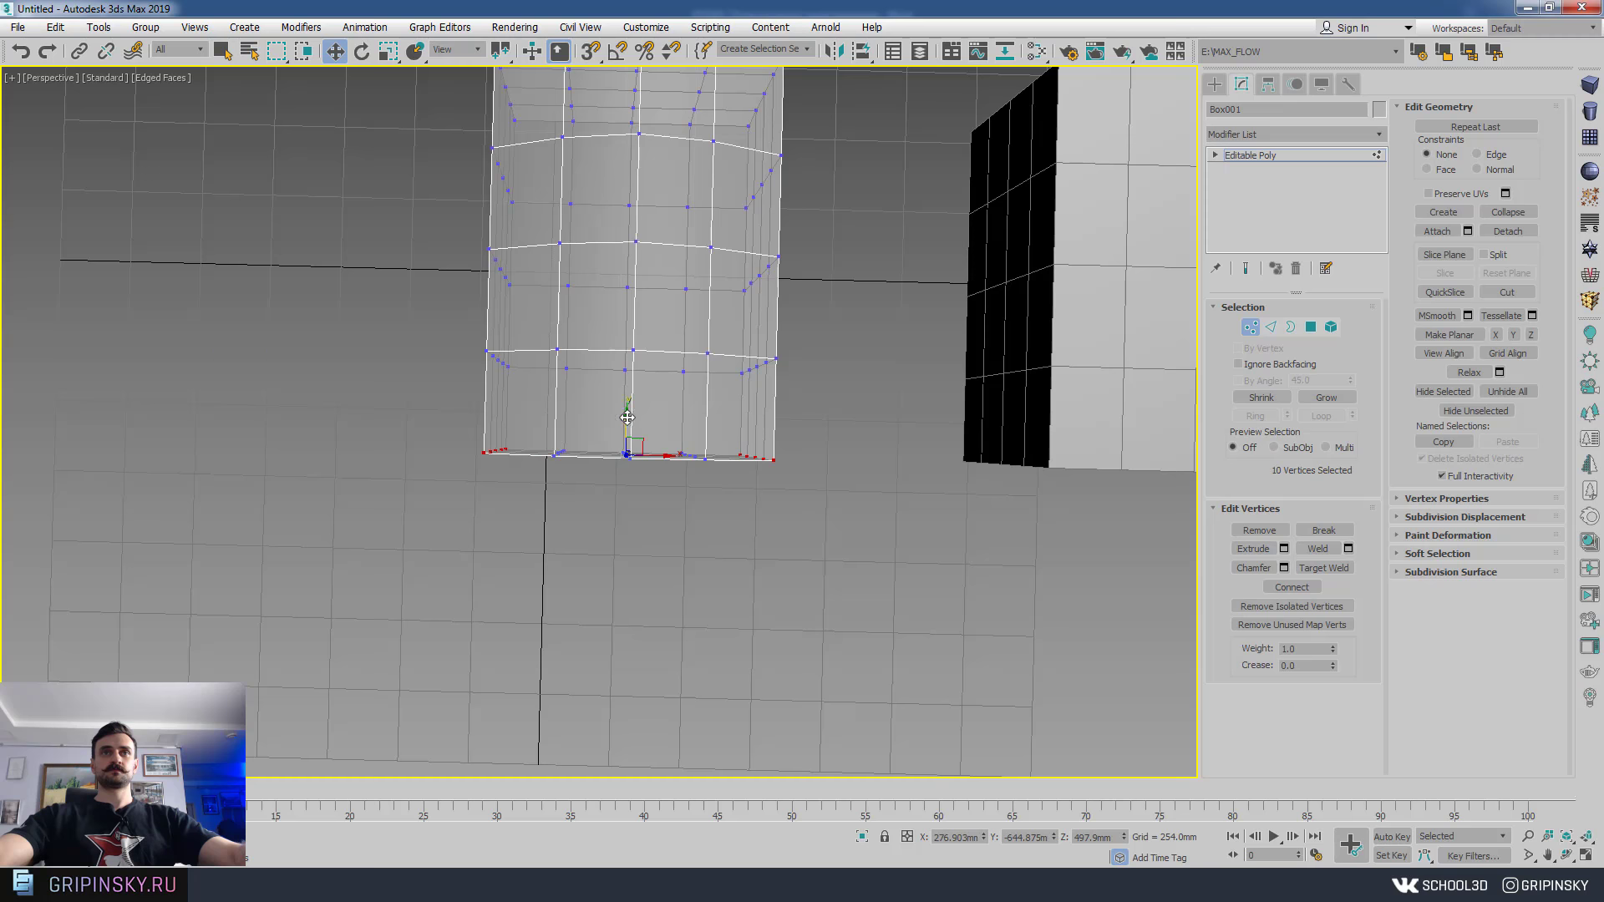
left_click_drag(627, 417, 627, 392)
middle_click_drag(628, 391, 804, 458, "alt")
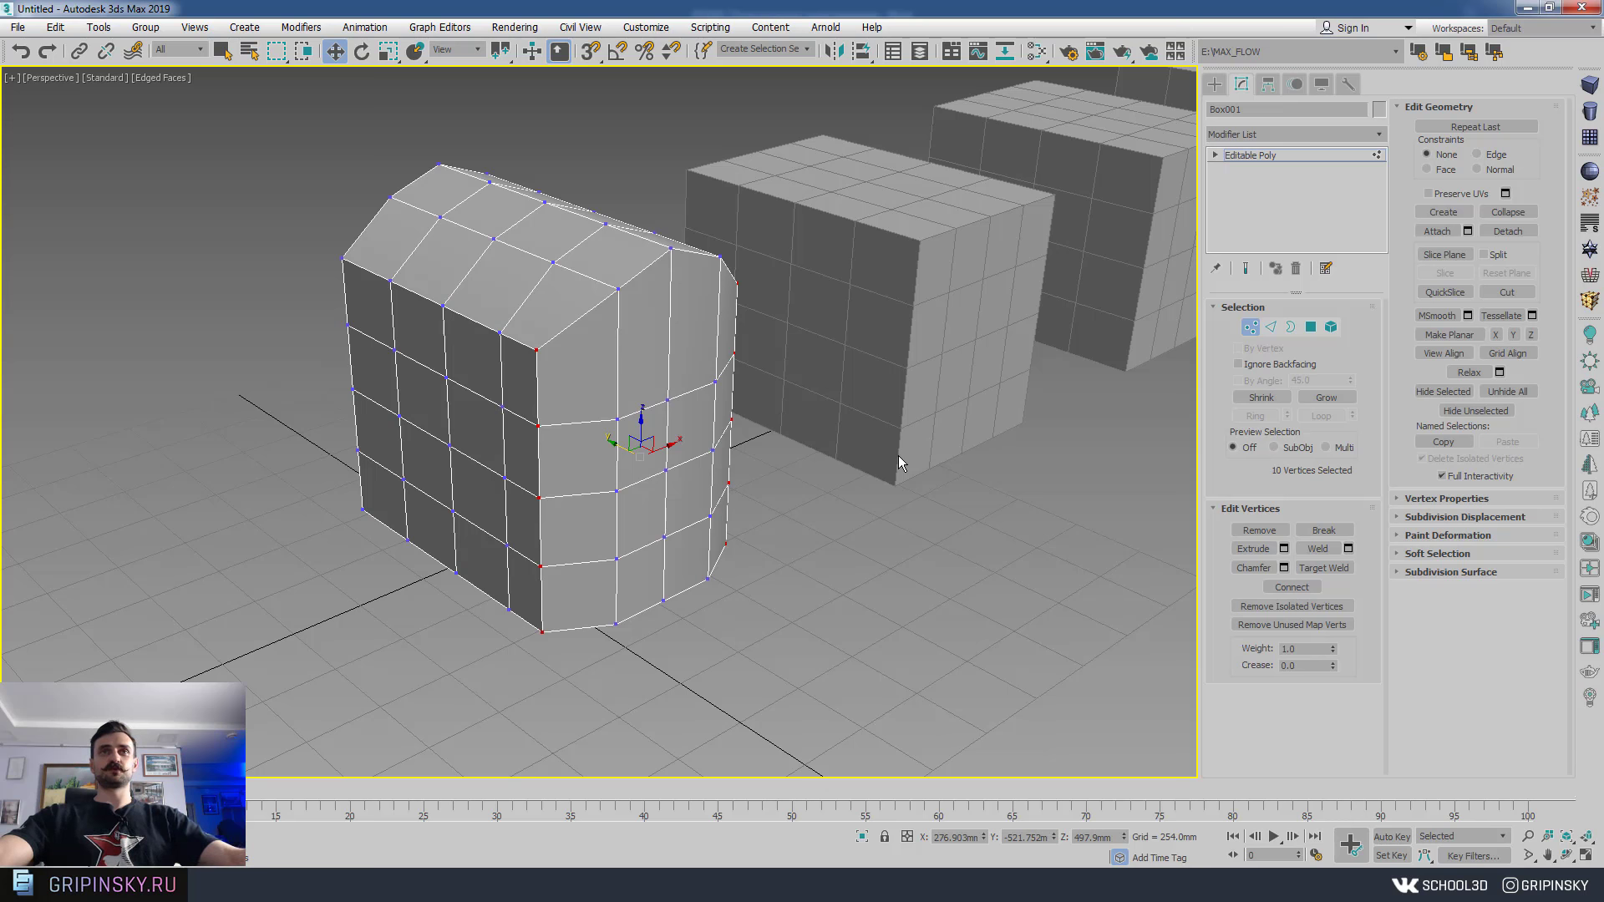
mouse_move(896, 458)
middle_mouse_down("alt")
mouse_move(971, 505)
mouse_move(1021, 498)
mouse_move(950, 512)
mouse_move(869, 459)
middle_mouse_up("alt")
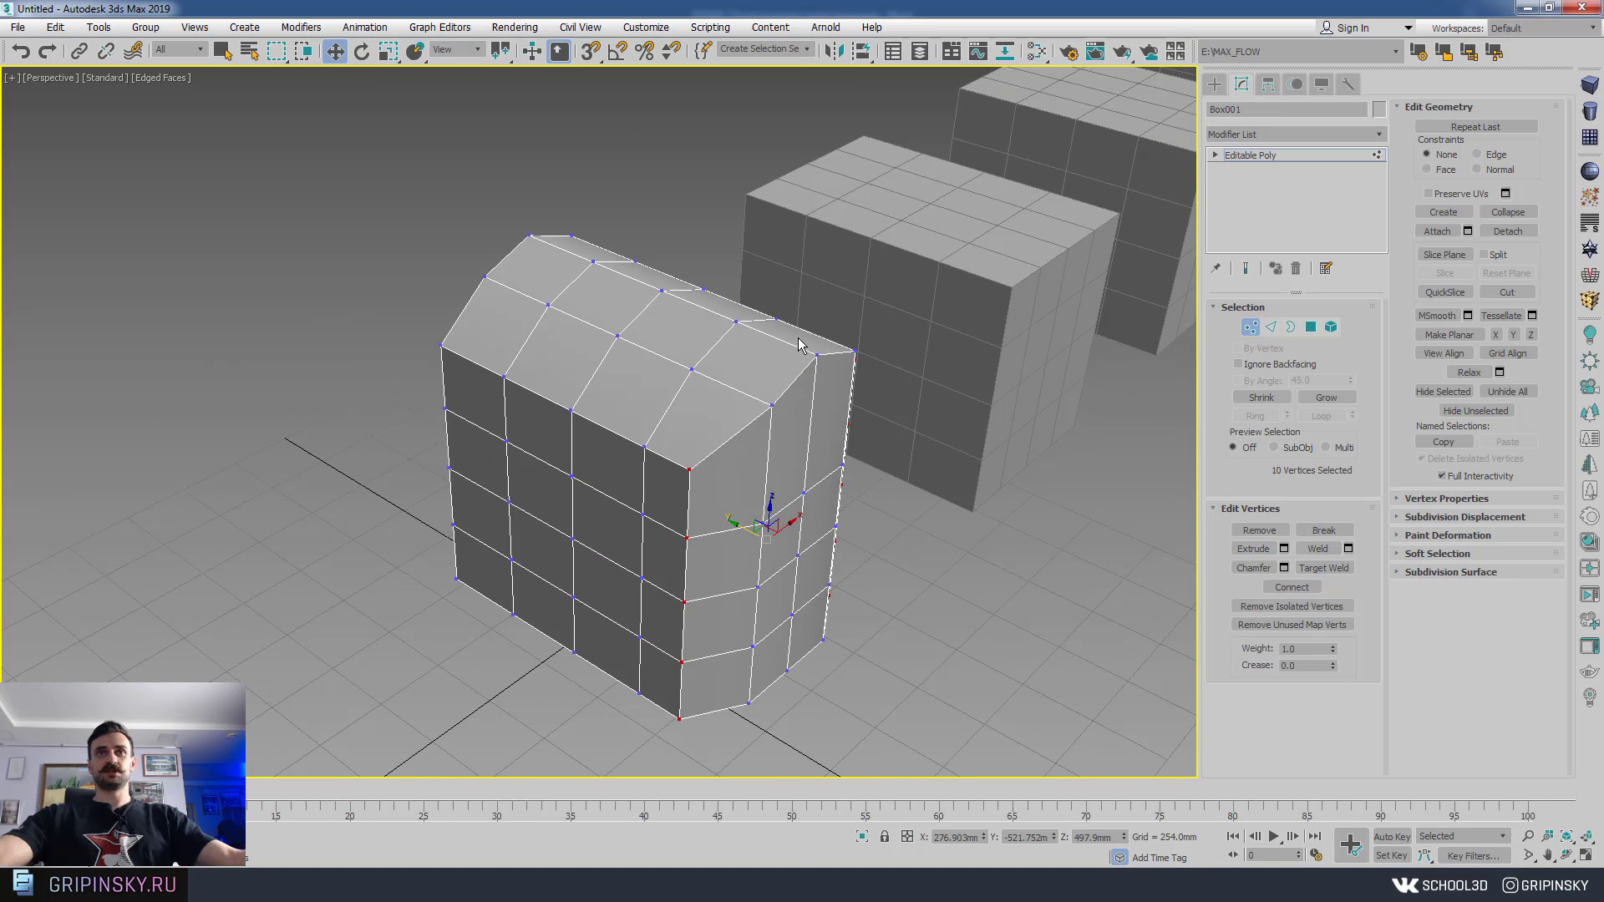
scroll(865, 525, "down", 3)
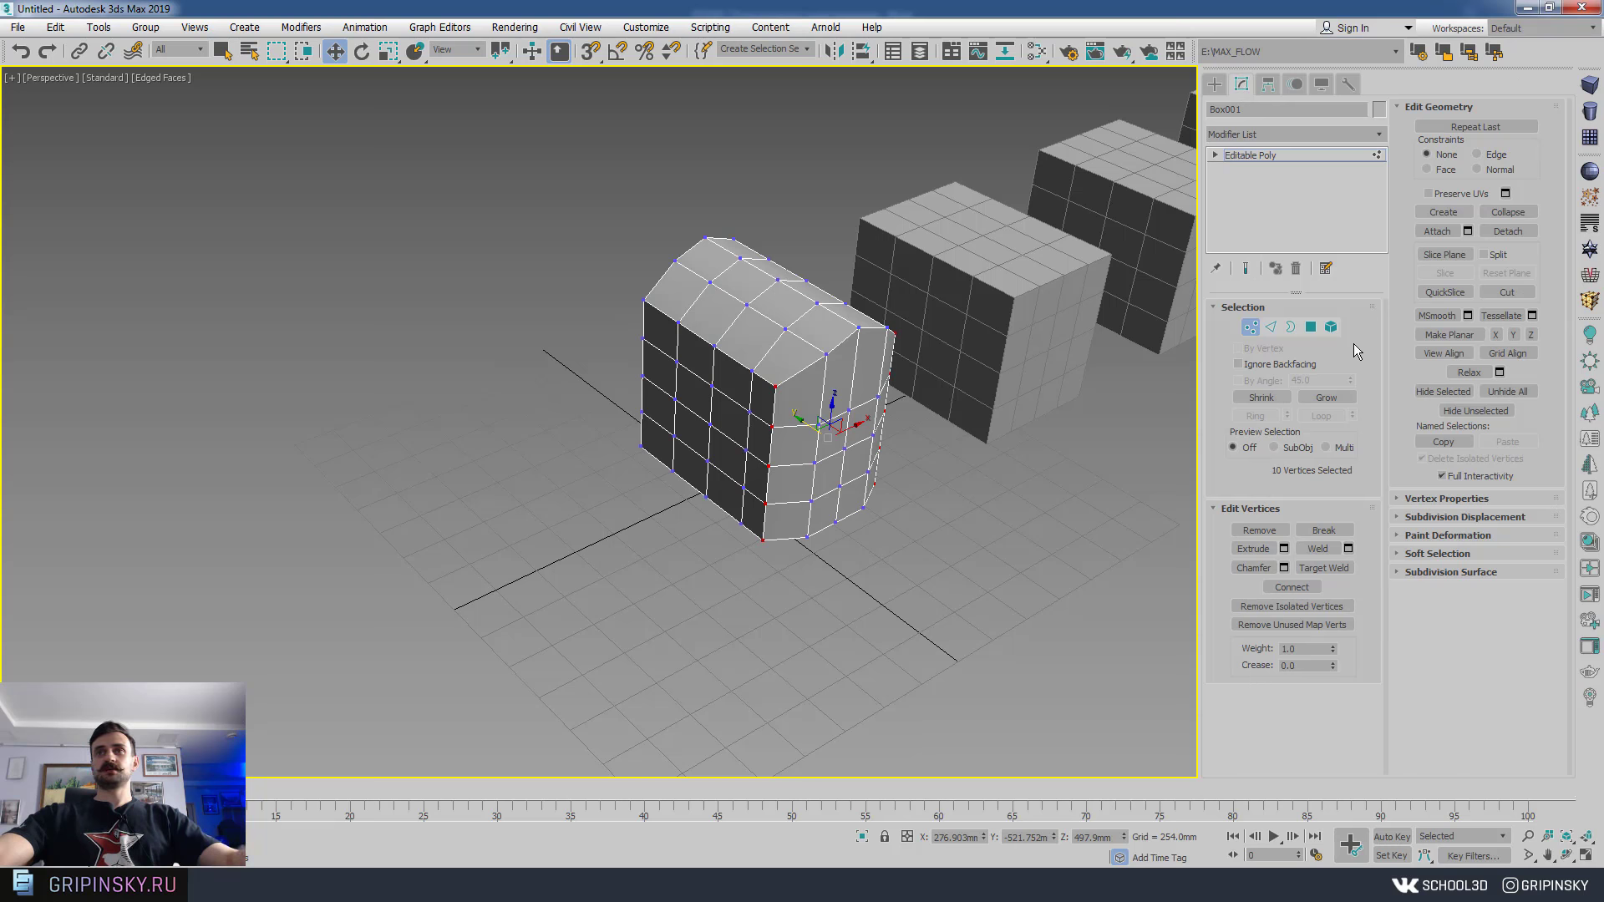
middle_click_drag(914, 368, 843, 334)
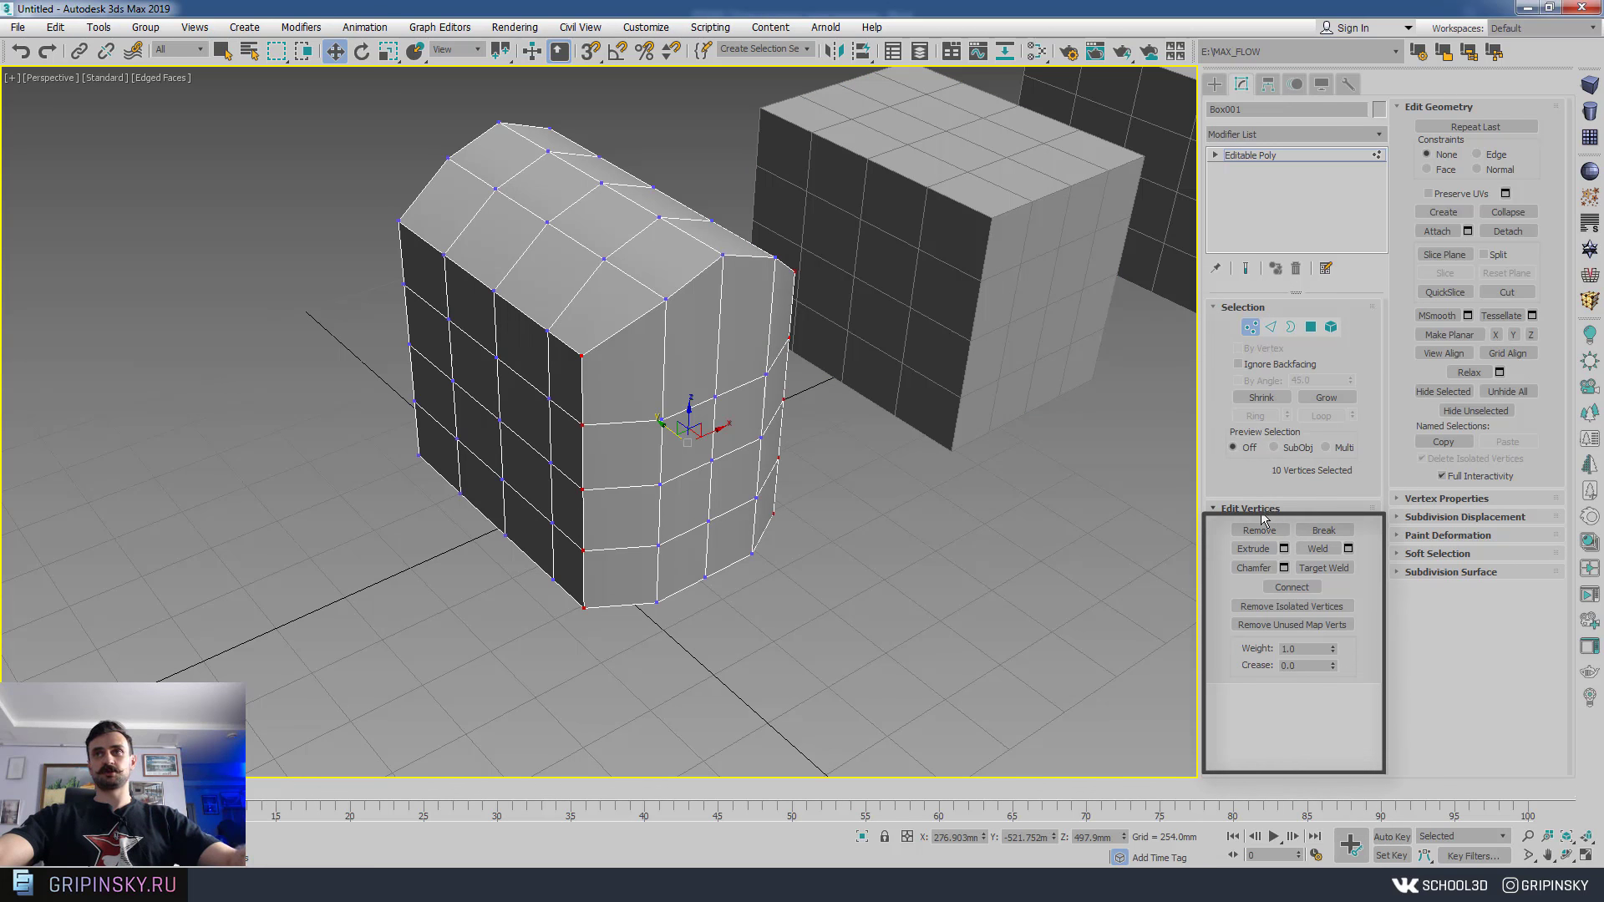
left_click(1271, 327)
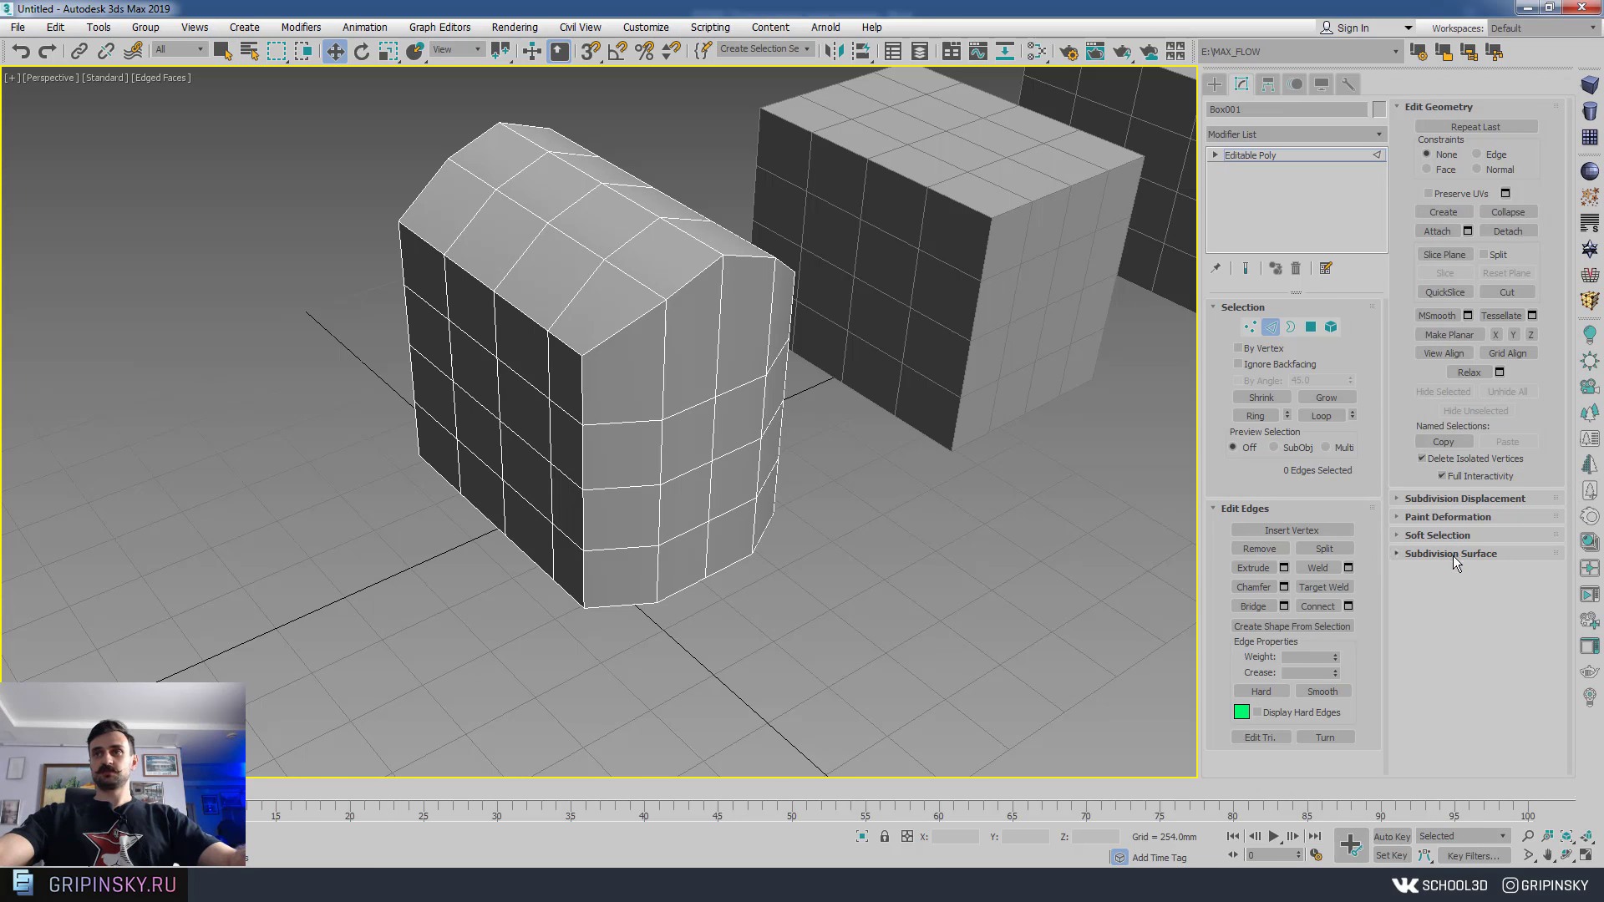
left_click(1310, 327)
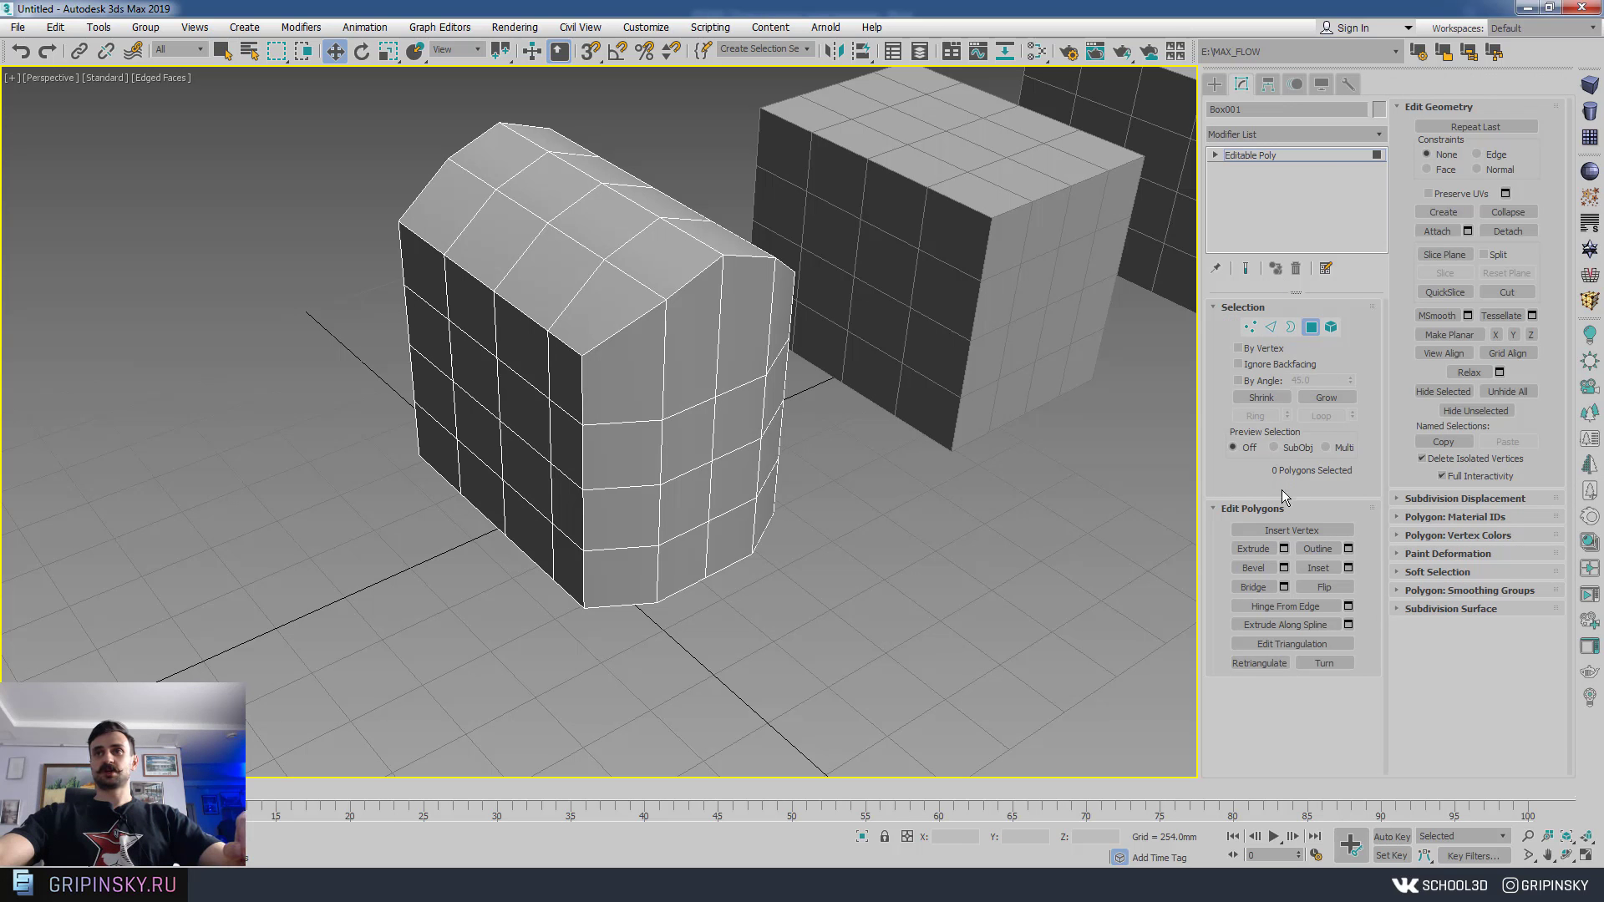
left_click(1250, 327)
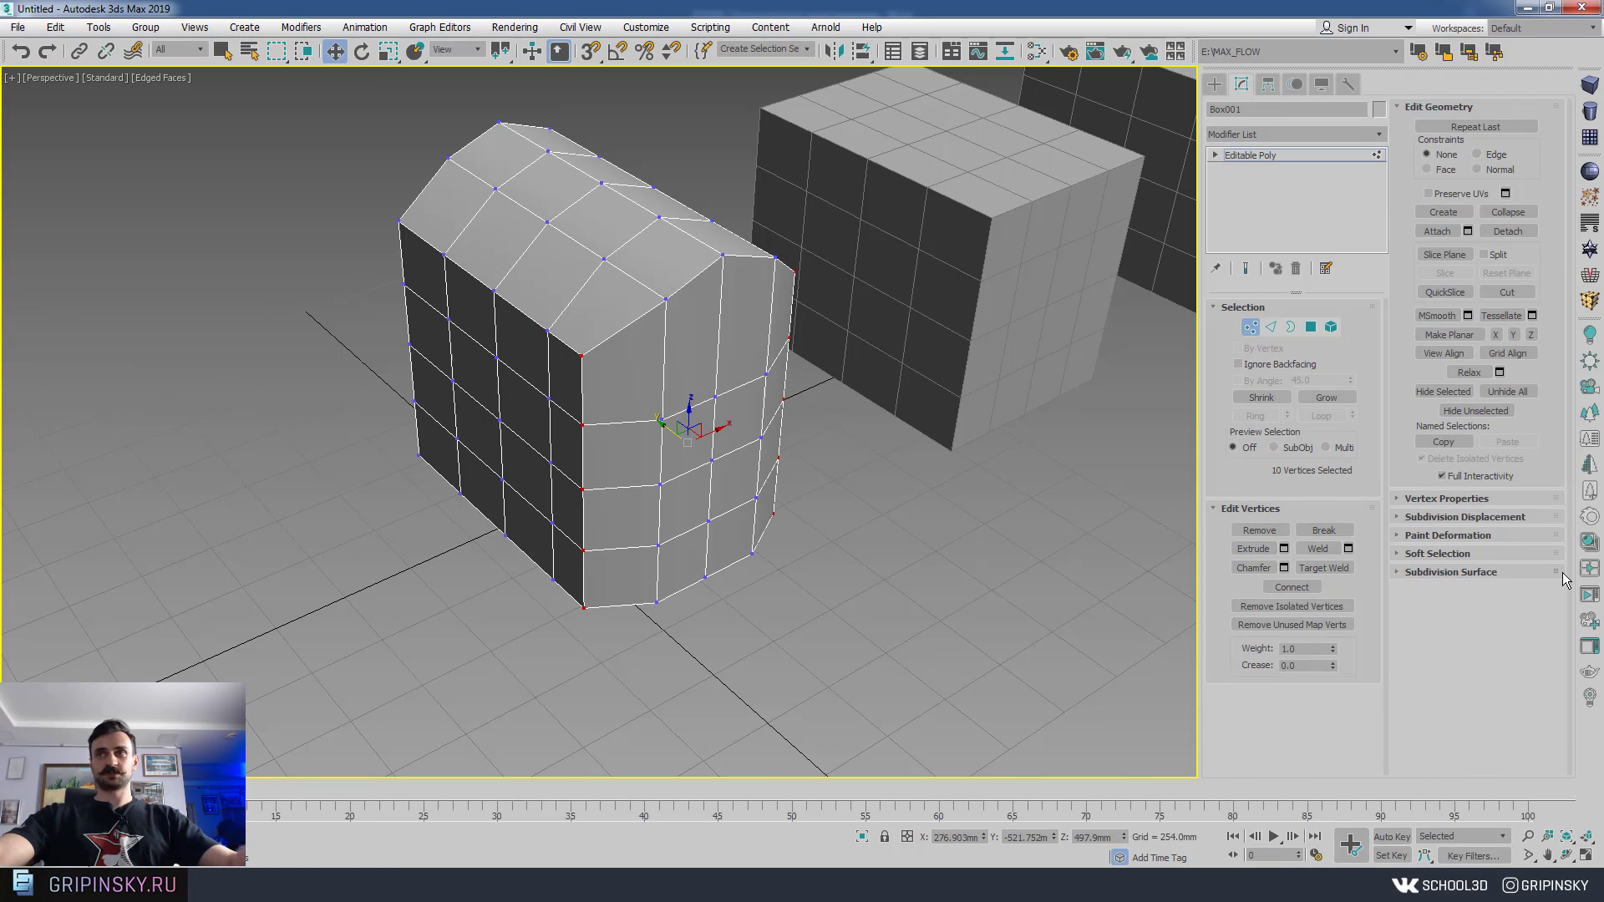
- Move the Vertex Properties rollout below Soft Selection in the Modify panel
mouse_move(1194, 570)
middle_mouse_down("alt")
mouse_move(942, 301)
mouse_move(909, 373)
mouse_move(842, 288)
middle_mouse_up("alt")
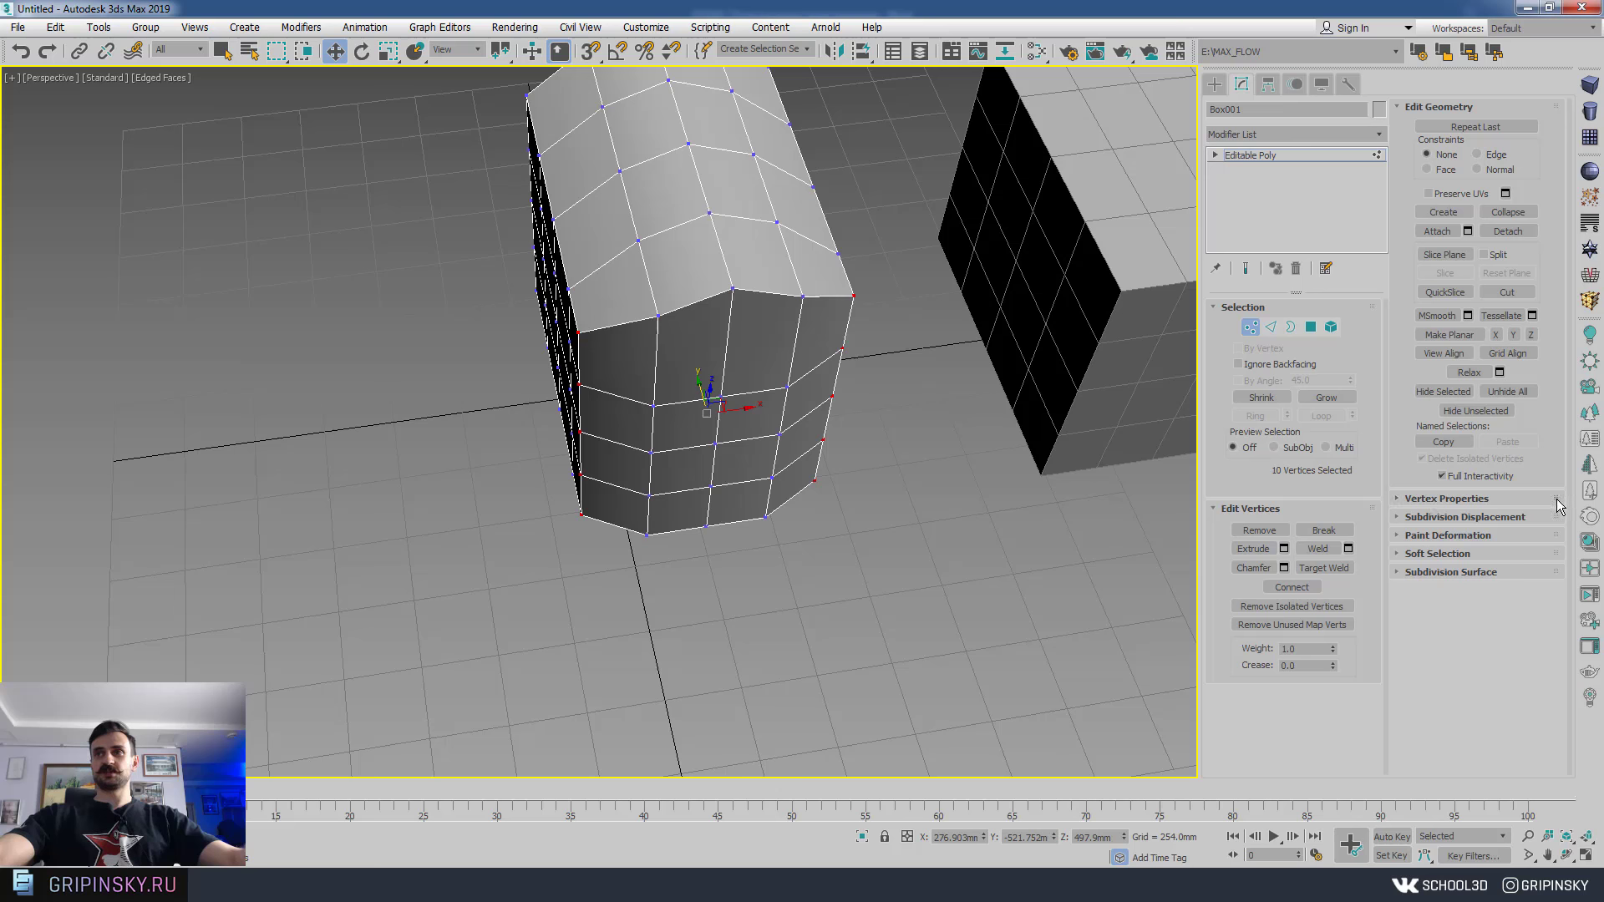
left_click_drag(1559, 506, 1509, 628)
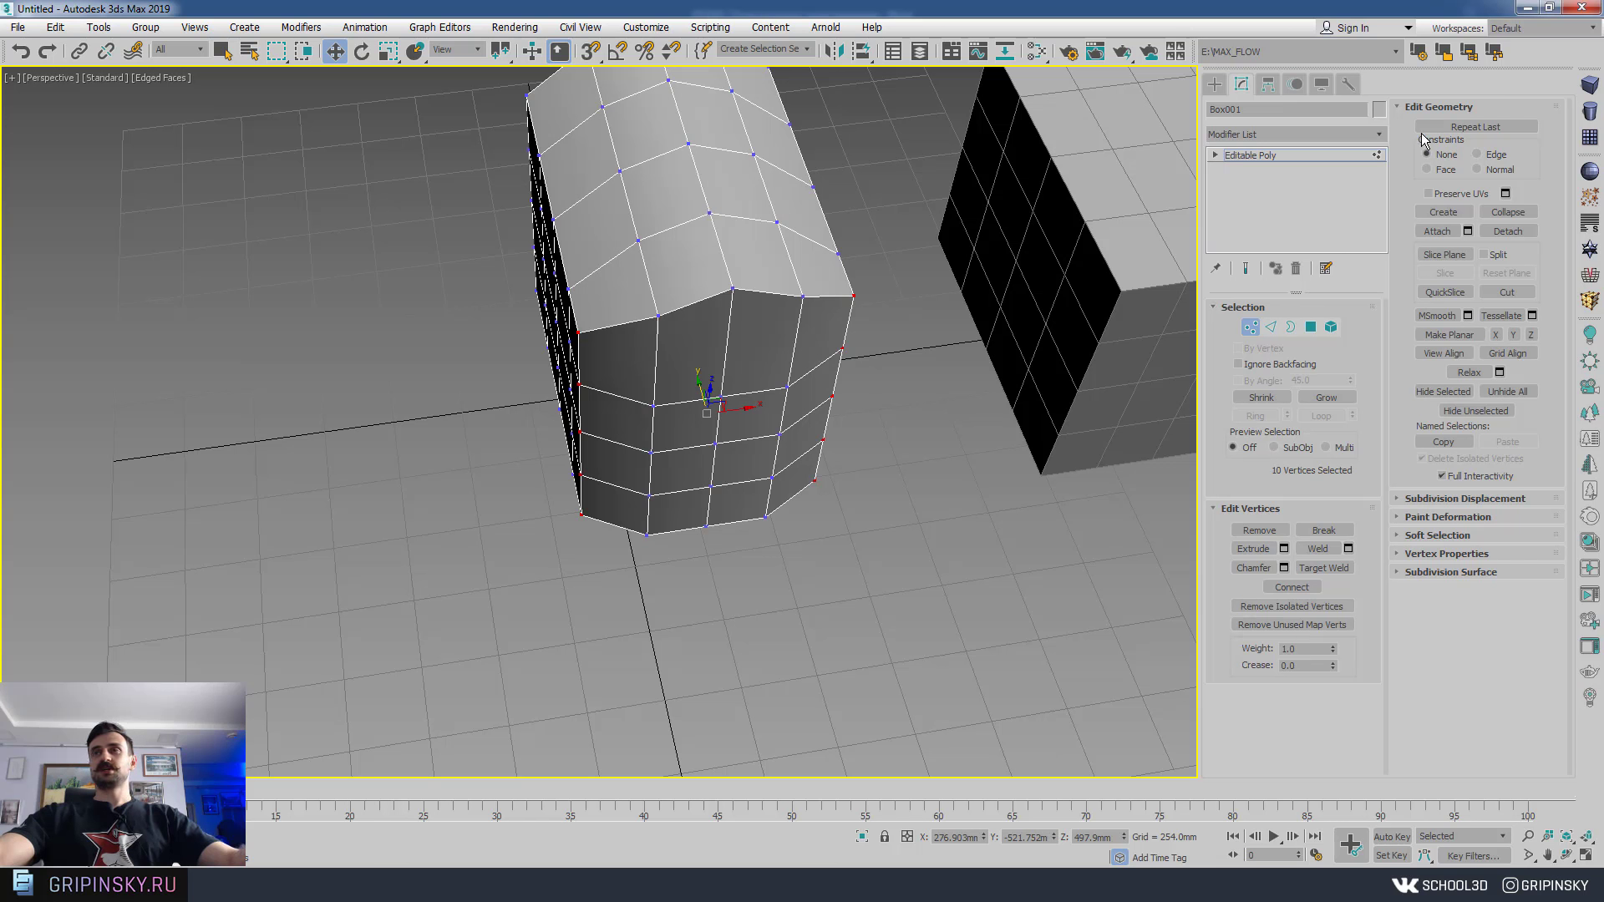
mouse_move(763, 373)
middle_mouse_down()
mouse_move(706, 411)
mouse_move(917, 389)
middle_mouse_up()
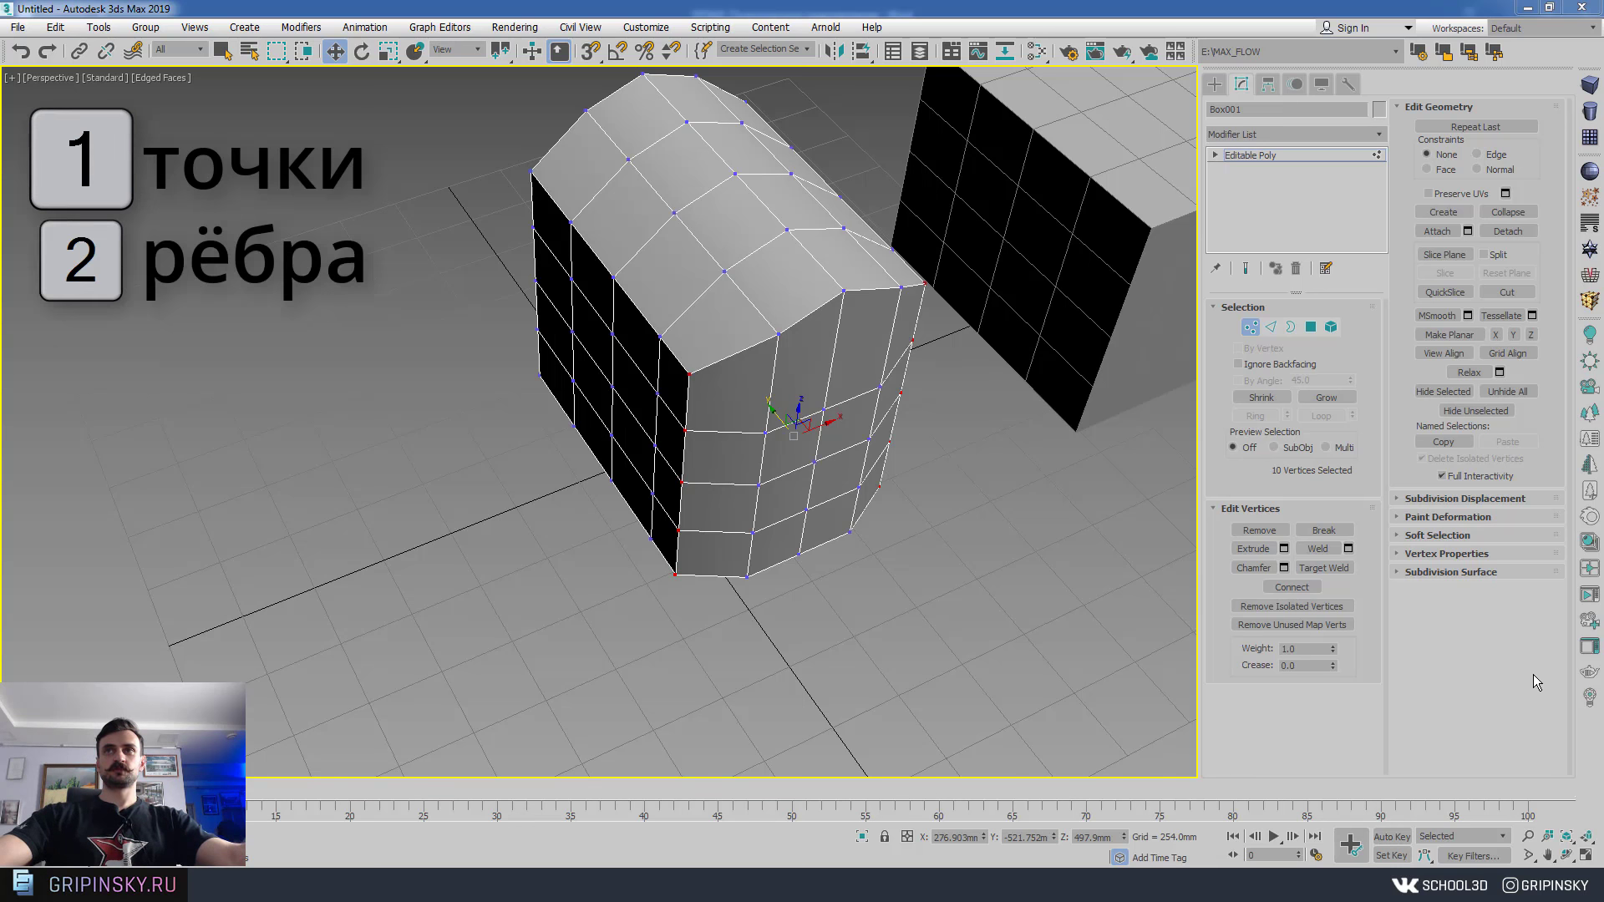
- Step through Edge, Border and Polygon to Element level using keys 2–5
key("2")
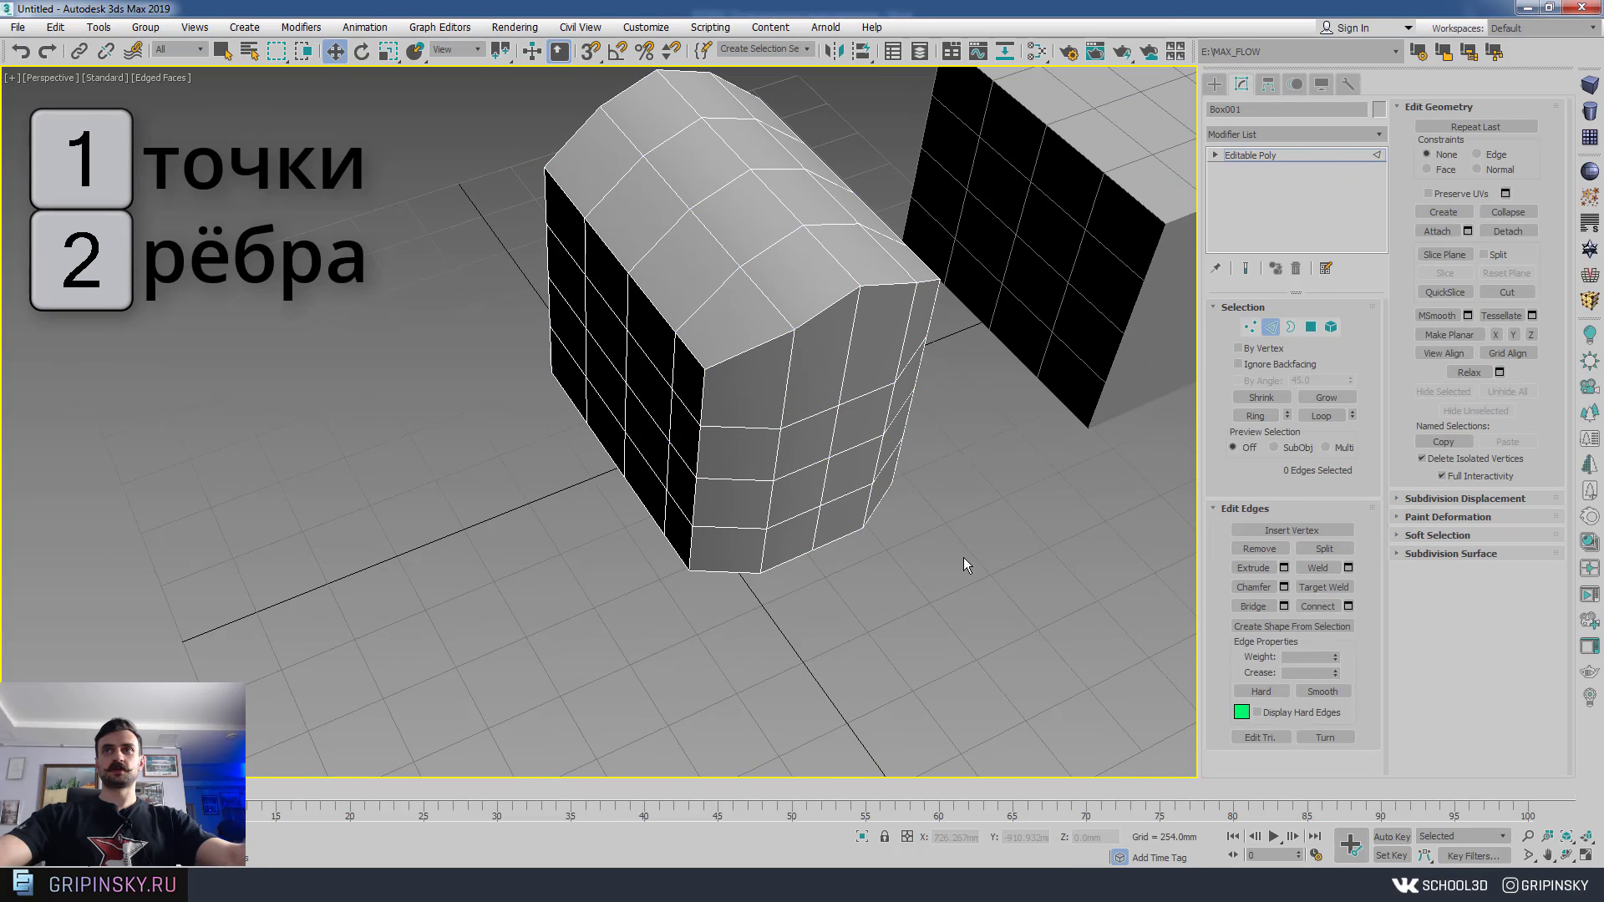
key("3")
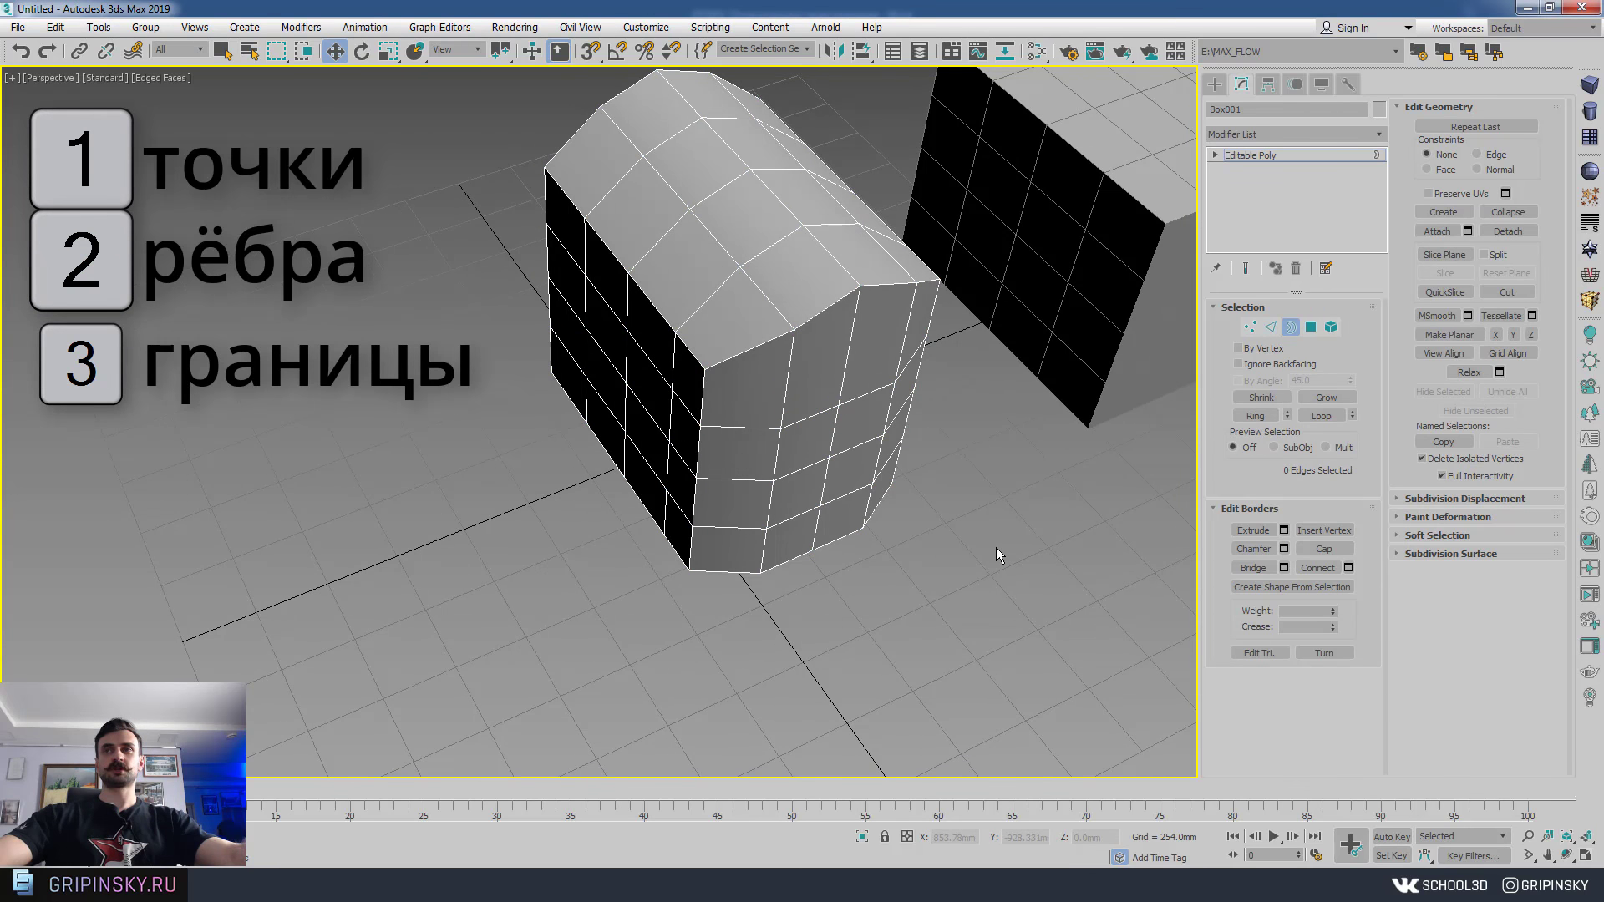
key("4")
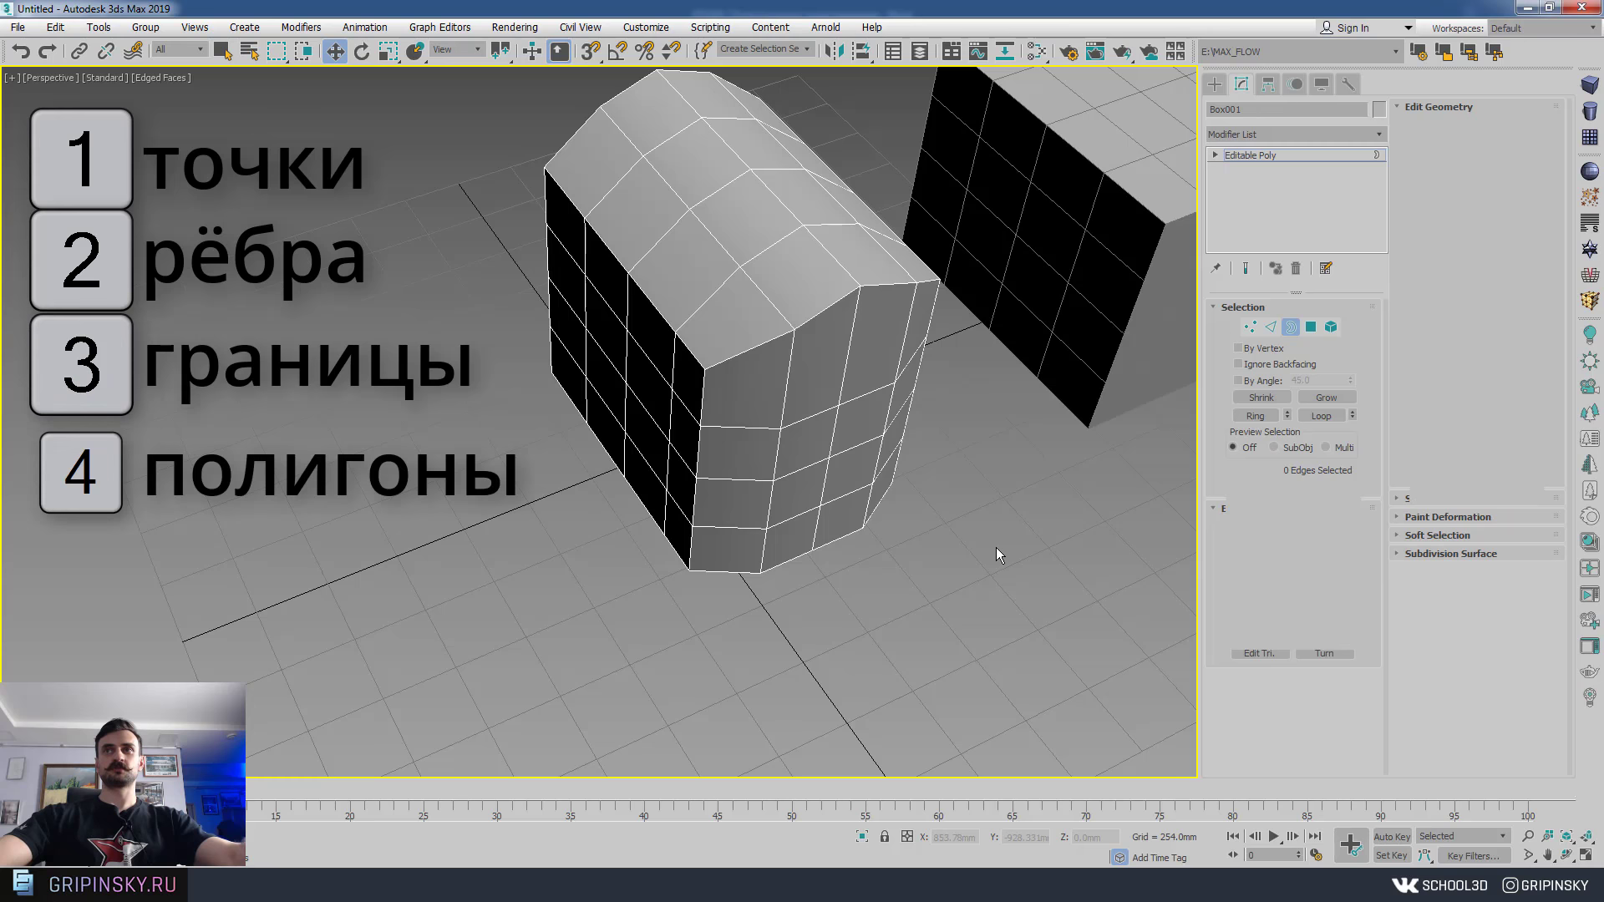
key("5")
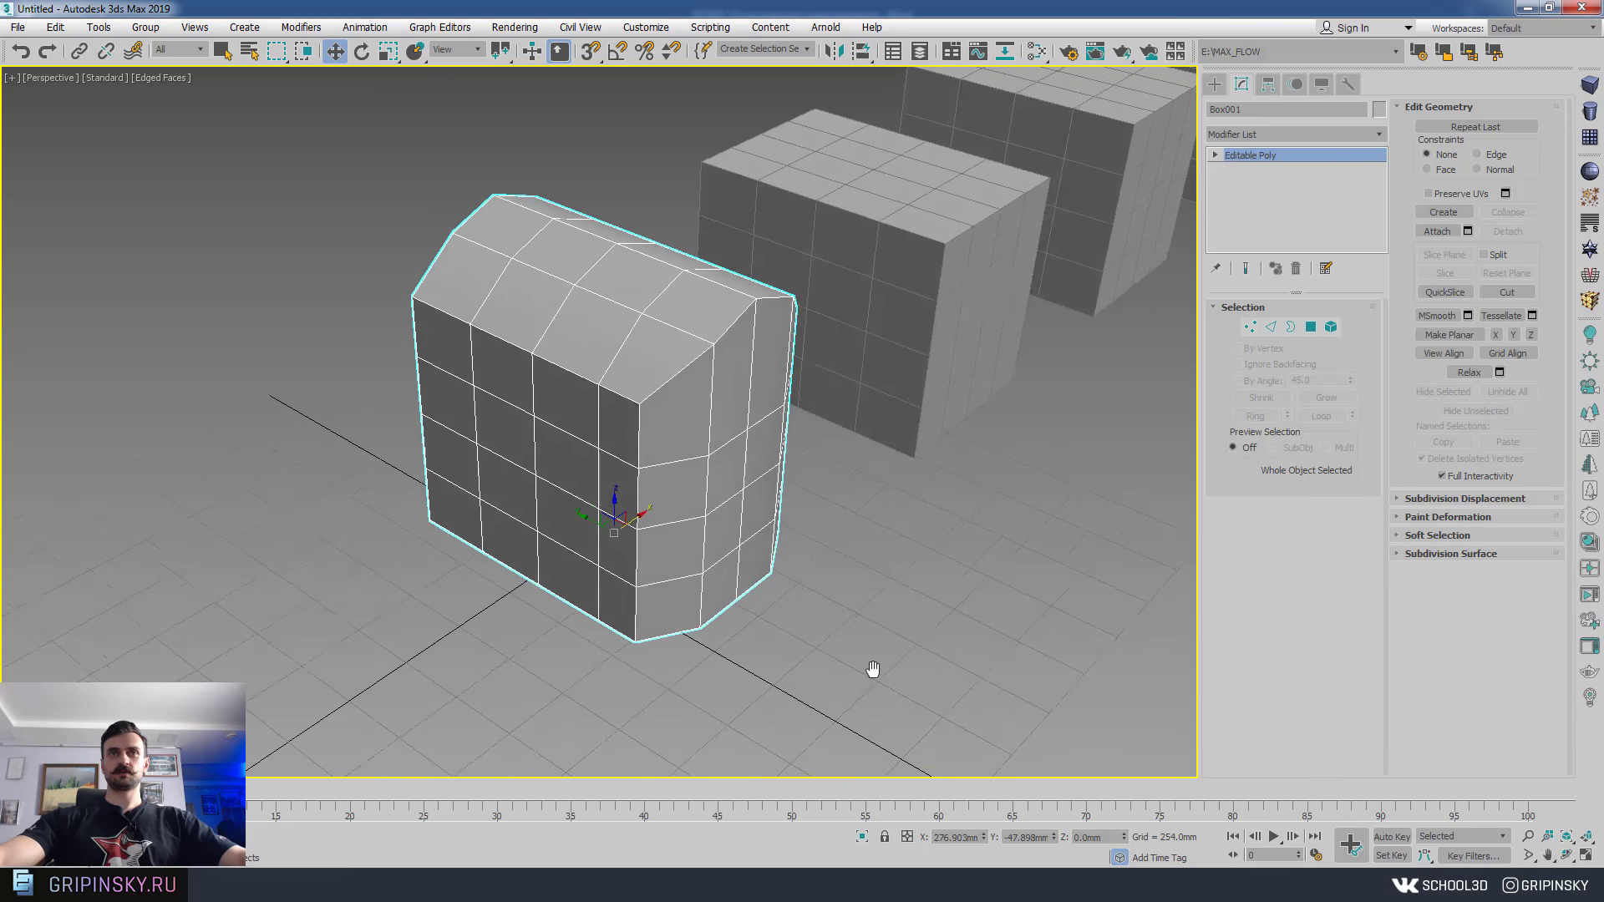
mouse_move(870, 669)
middle_mouse_down("alt")
mouse_move(849, 649)
mouse_move(890, 641)
mouse_move(871, 584)
middle_mouse_up("alt")
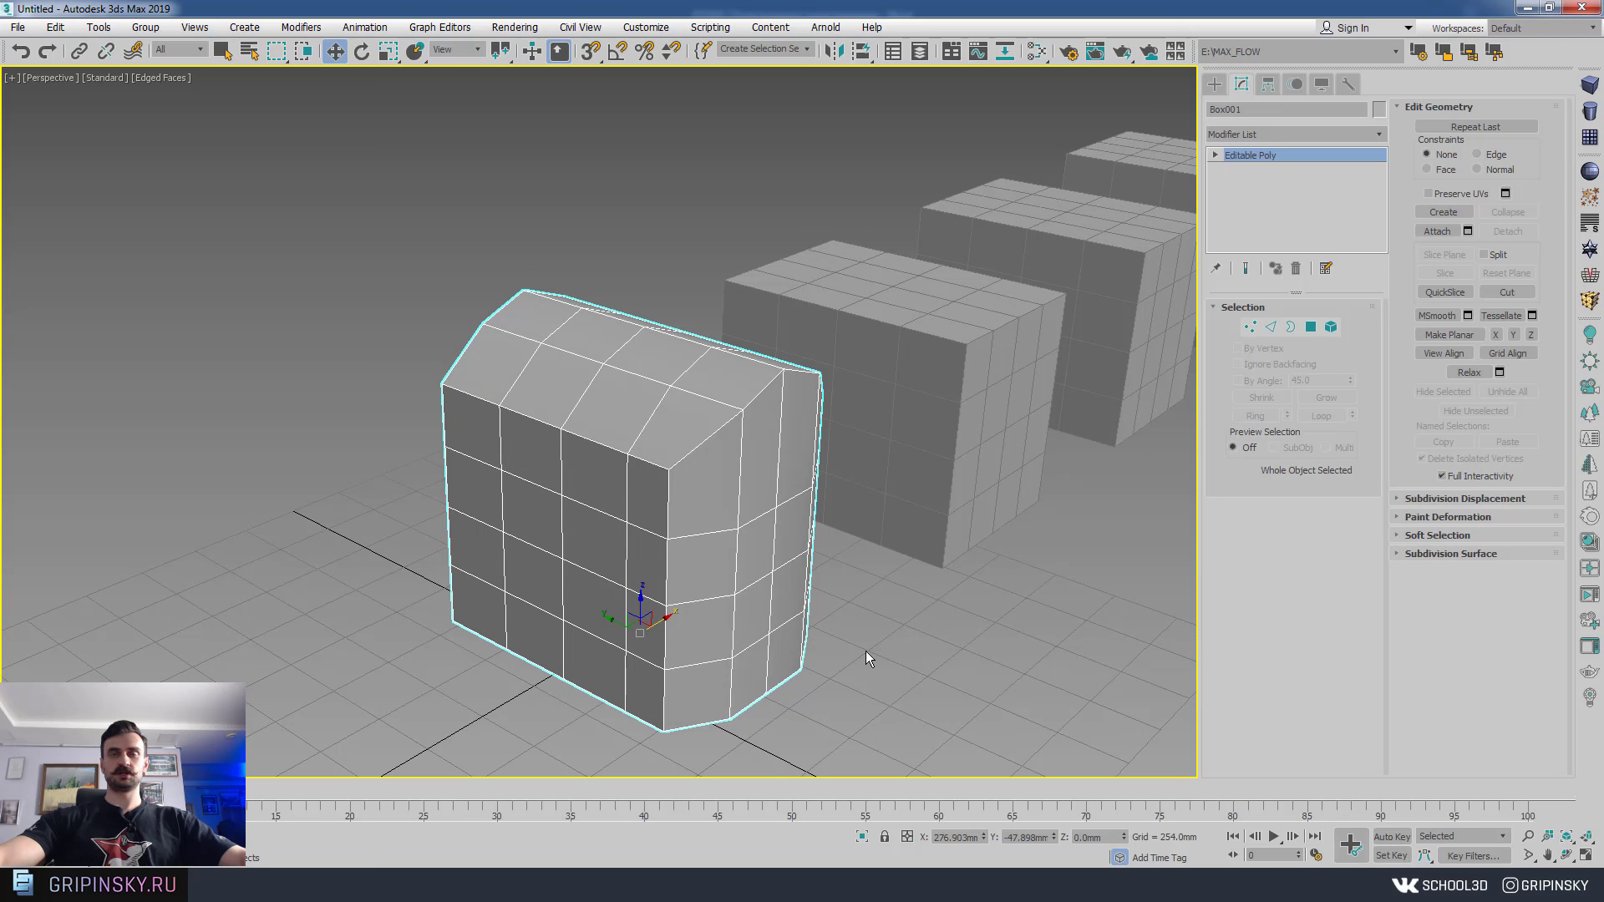
- Select Box002 and zoom in and out to inspect it
left_click(949, 404)
middle_click_drag(948, 405, 783, 483)
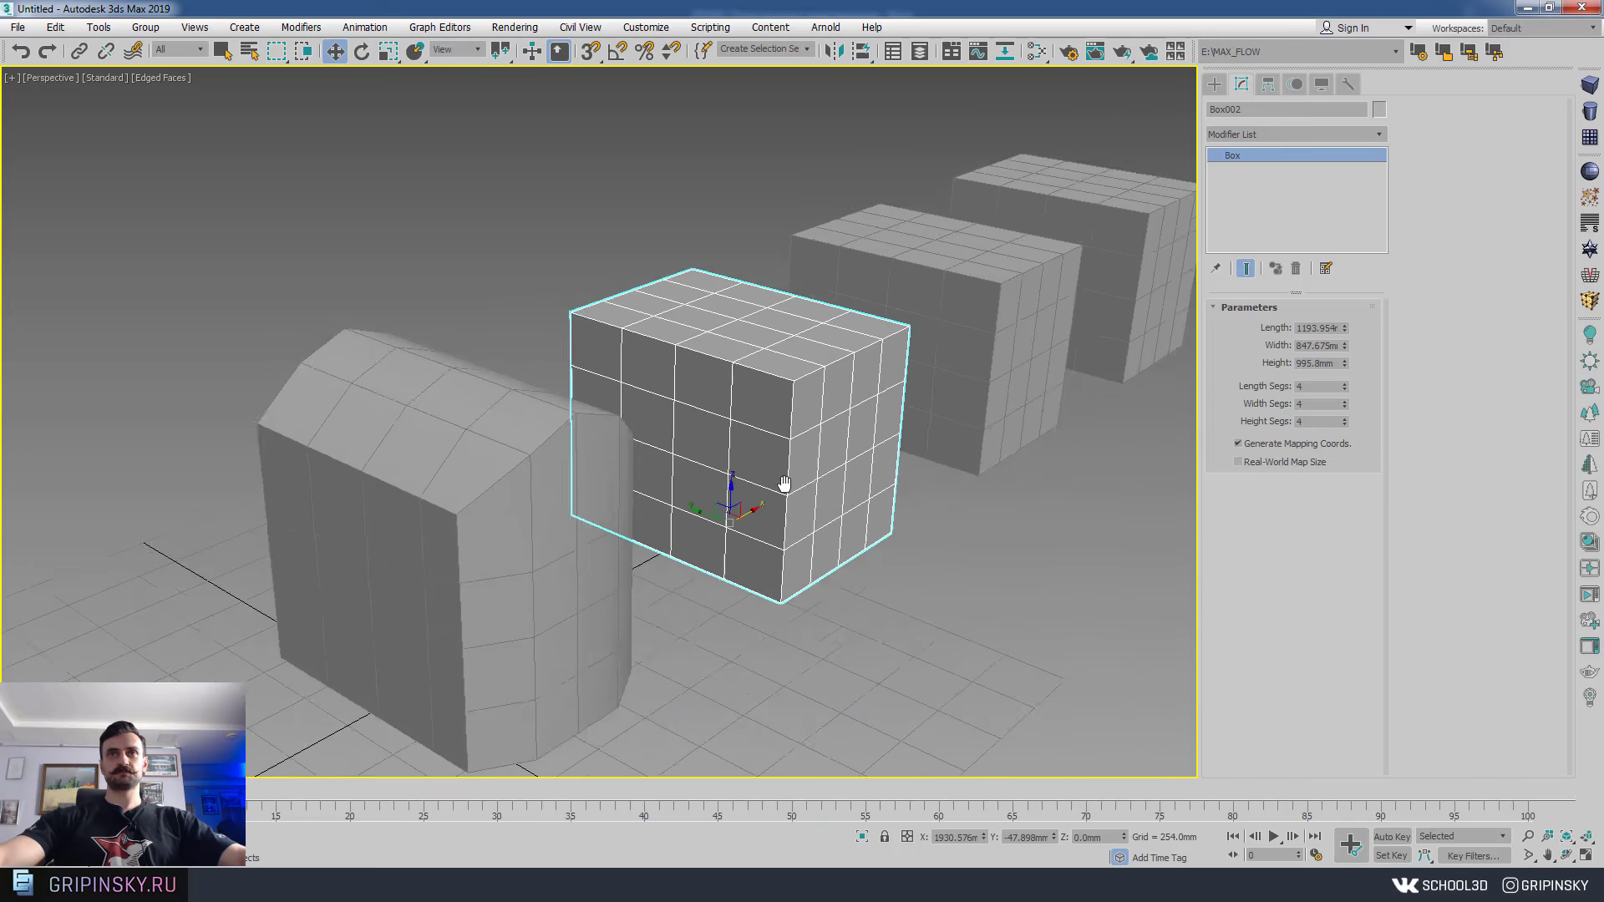
scroll(783, 483, "up", 3)
scroll(768, 491, "up", 3)
scroll(626, 428, "up", 3)
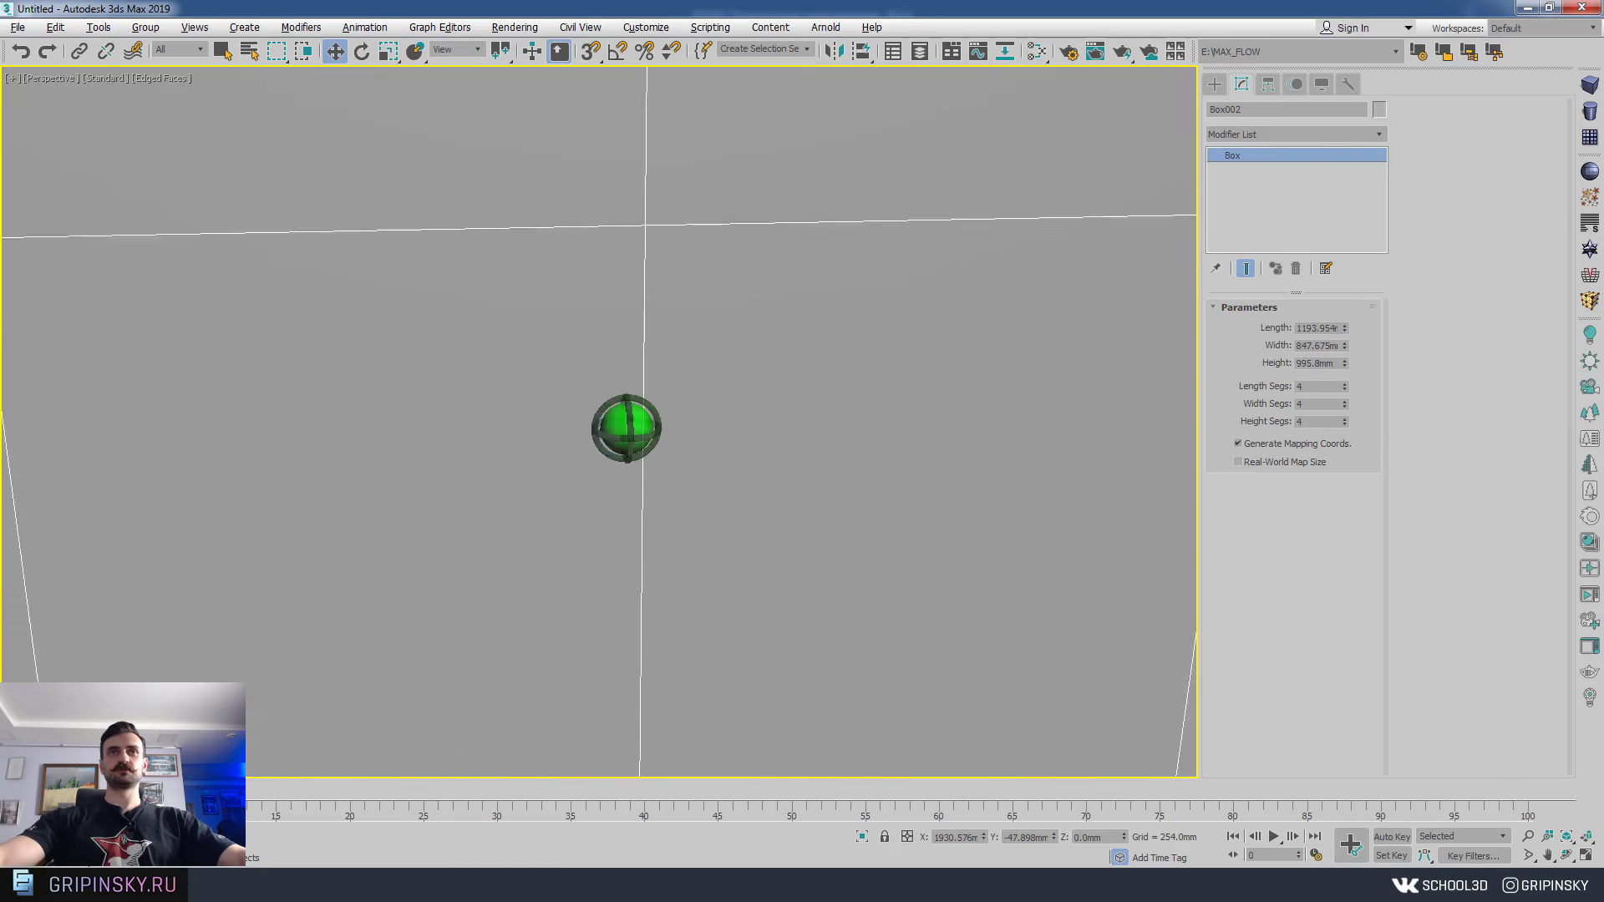
scroll(626, 427, "down", 3)
scroll(626, 428, "down", 5)
scroll(752, 430, "down", 2)
- Select Box003 and zoom inside it to inspect it
left_click(1001, 436)
scroll(884, 432, "up", 4)
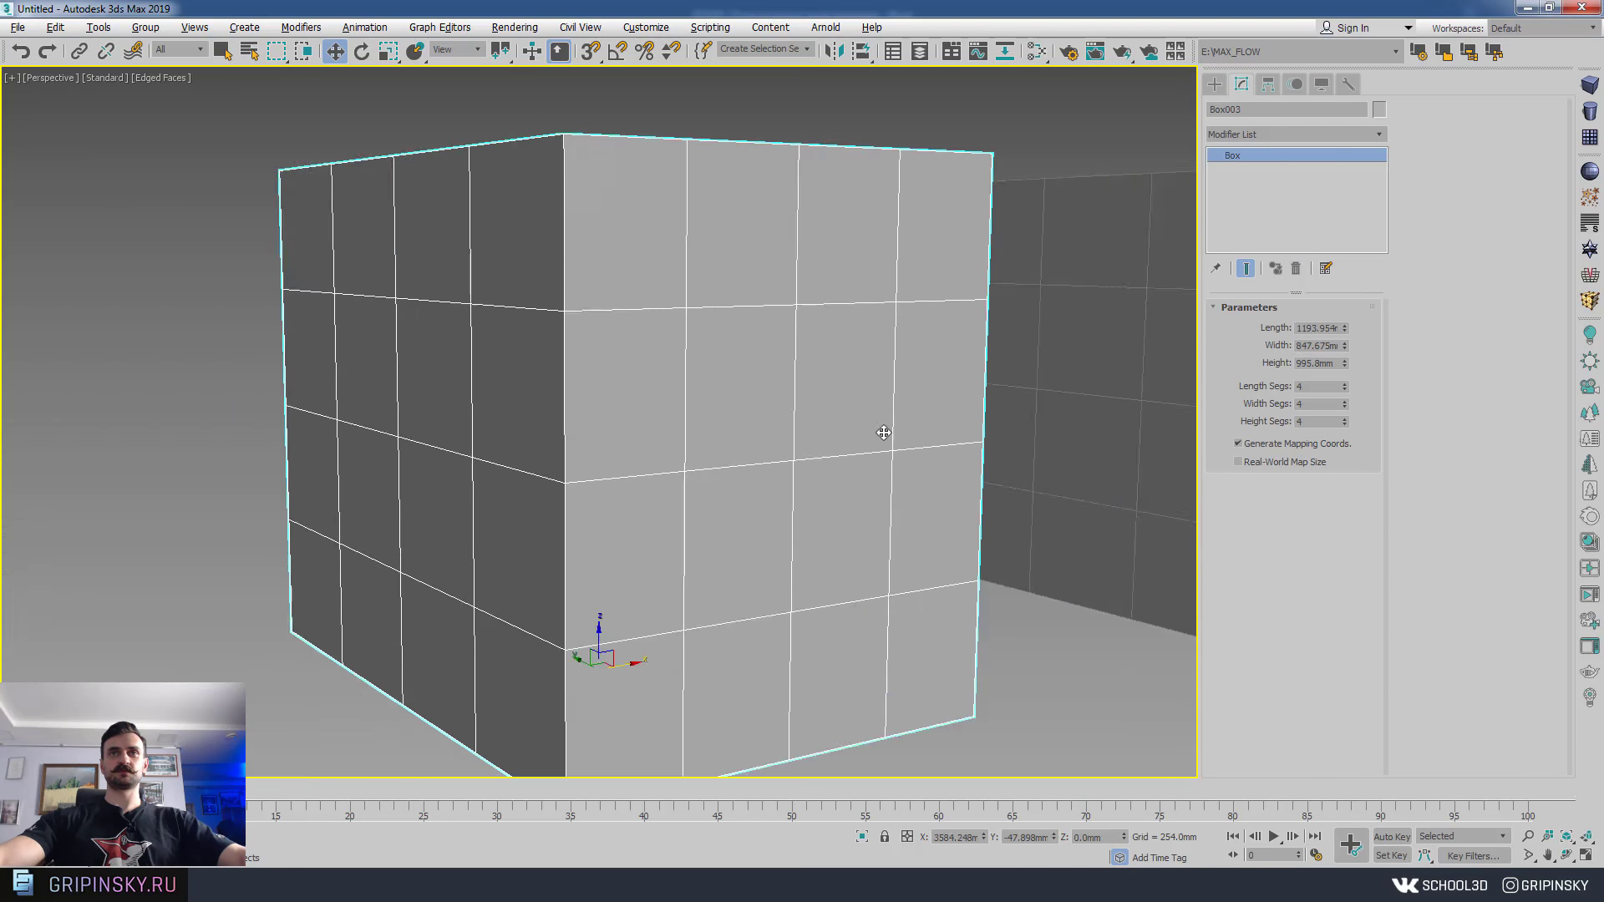
scroll(884, 433, "down", 2)
scroll(762, 466, "up", 5)
scroll(758, 462, "up", 2)
scroll(757, 463, "down", 8)
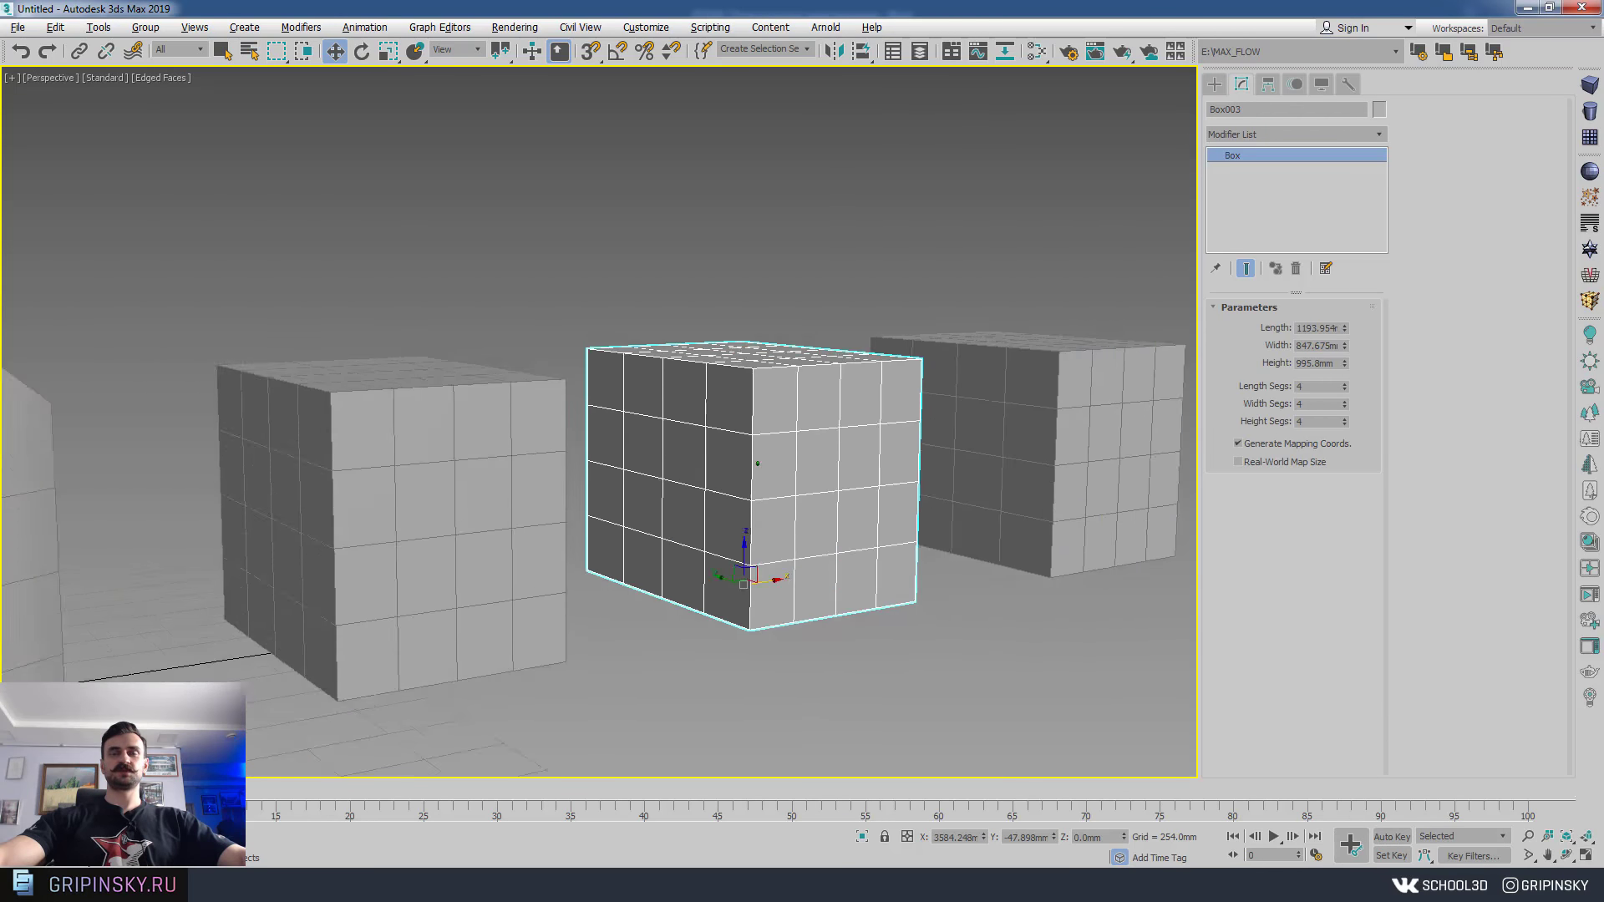
scroll(758, 463, "down", 5)
- Reselect Box001 and orbit to view the boxes from another angle
middle_click_drag(758, 463, 585, 438, "alt")
left_click(572, 436)
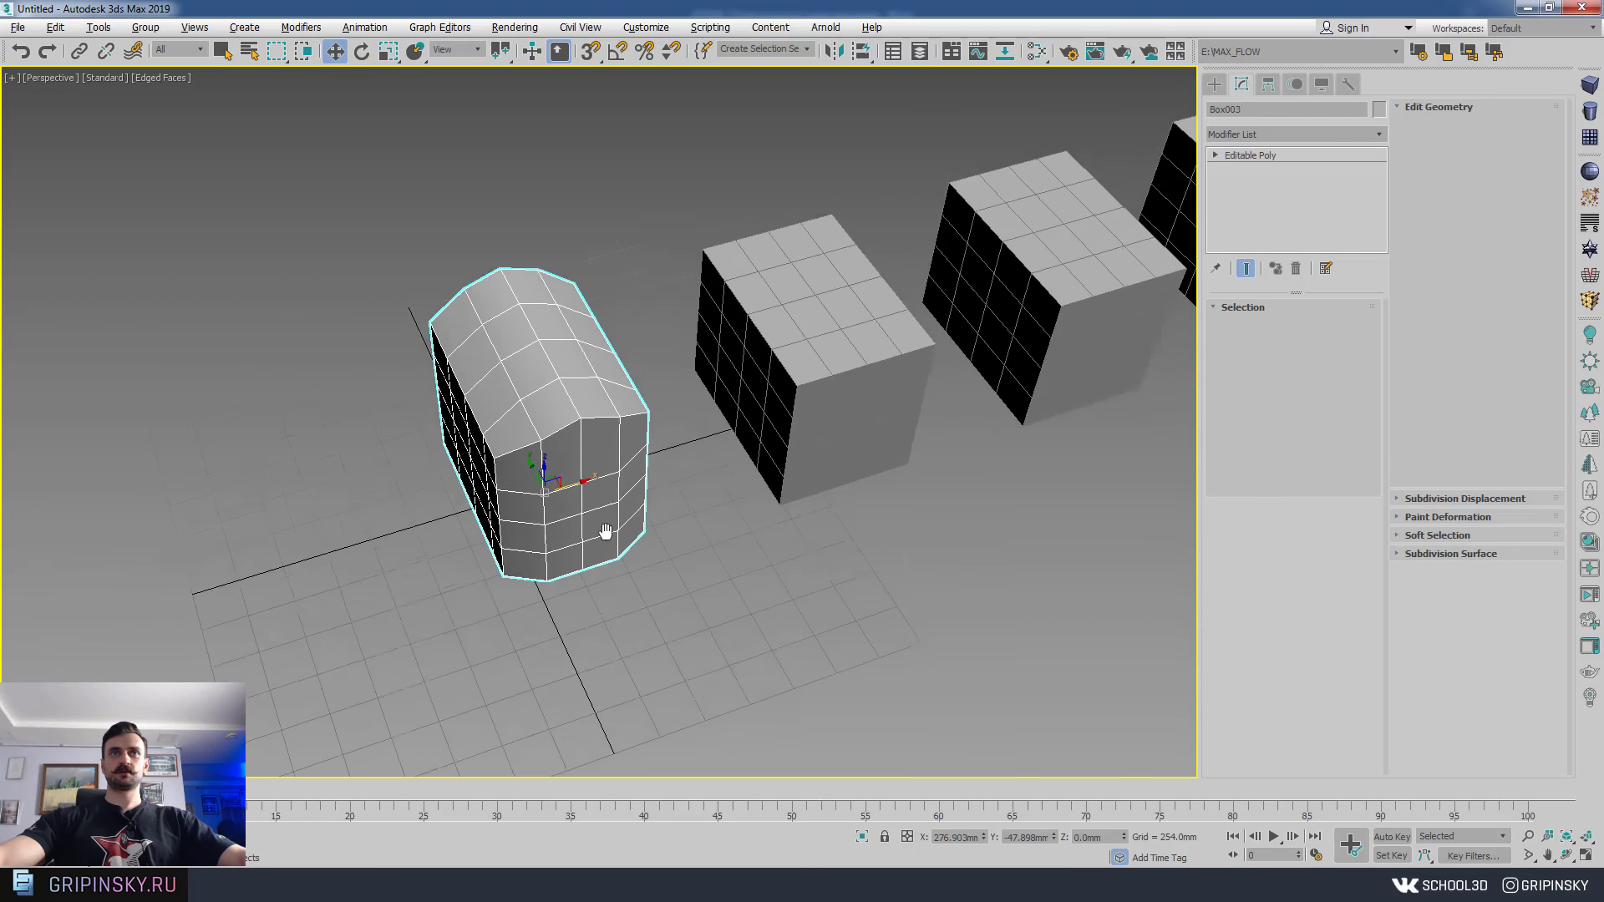
middle_click_drag(605, 531, 666, 525, "alt")
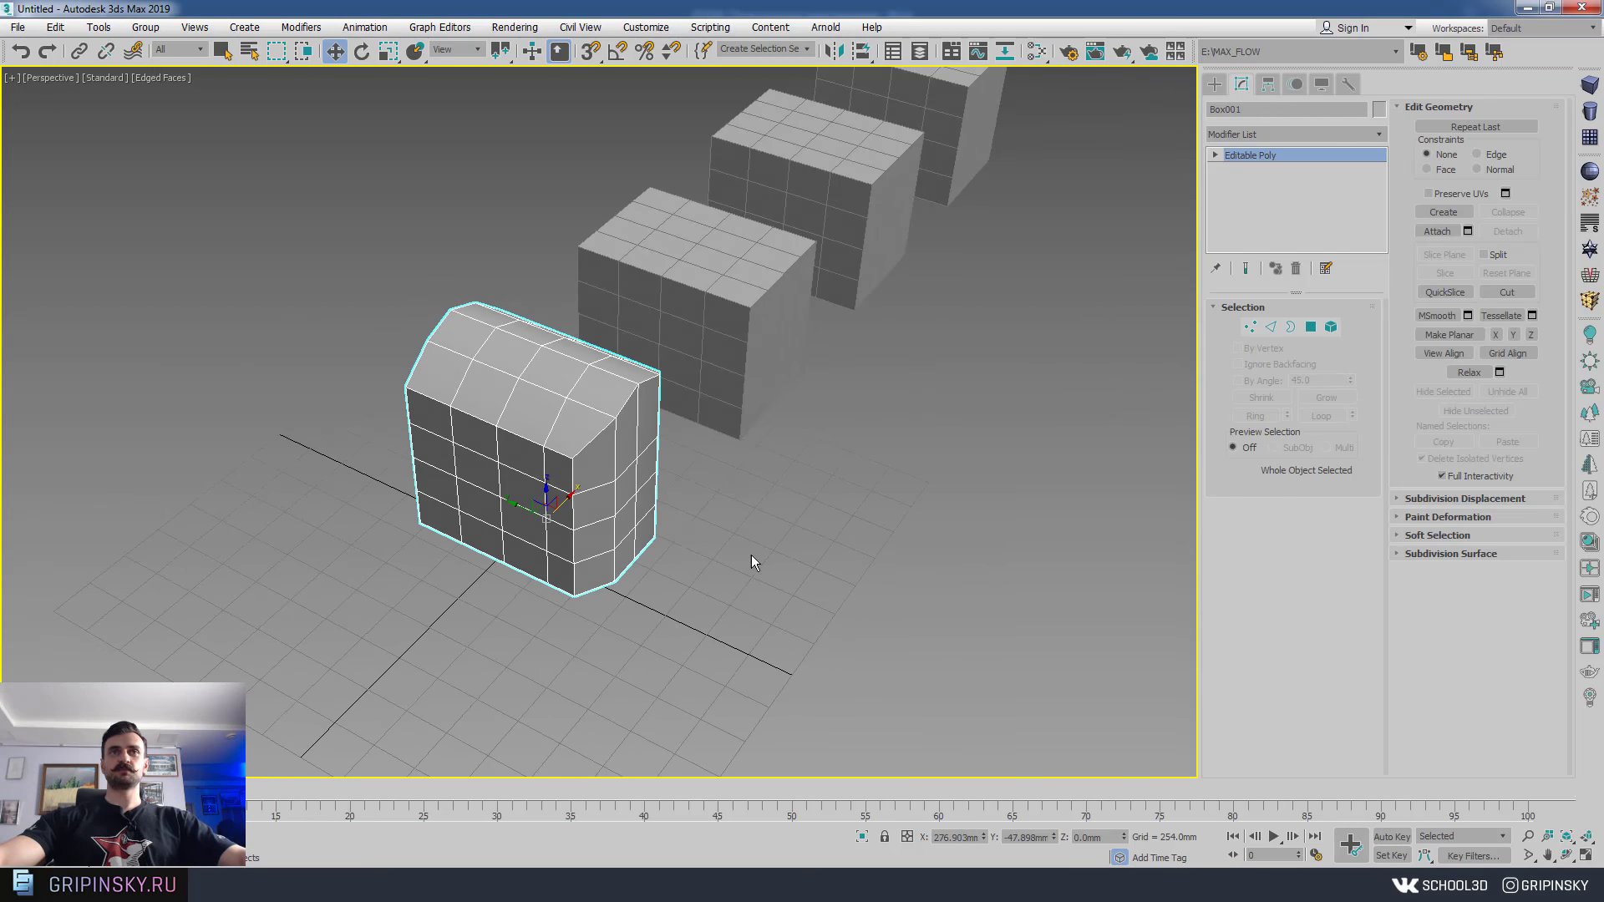
mouse_move(750, 554)
middle_mouse_down("alt")
mouse_move(681, 550)
mouse_move(646, 573)
mouse_move(587, 425)
middle_mouse_up("alt")
- Uncheck Edges Only in Box001's Object Properties to reveal its diagonal edges
right_click(587, 425)
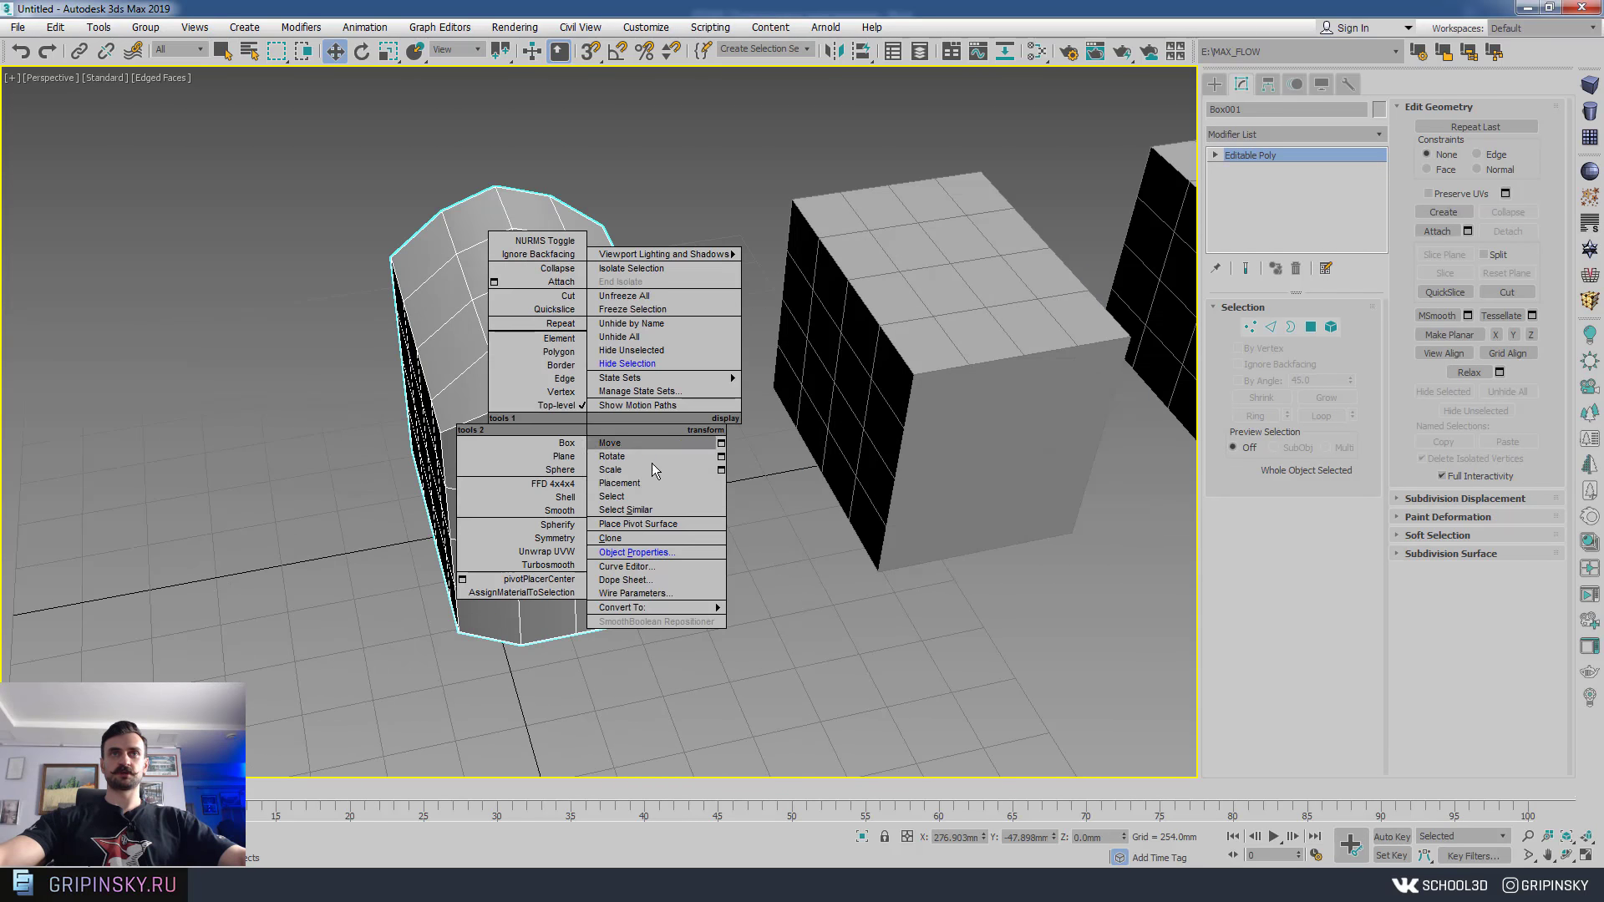
left_click(648, 554)
left_click(757, 488)
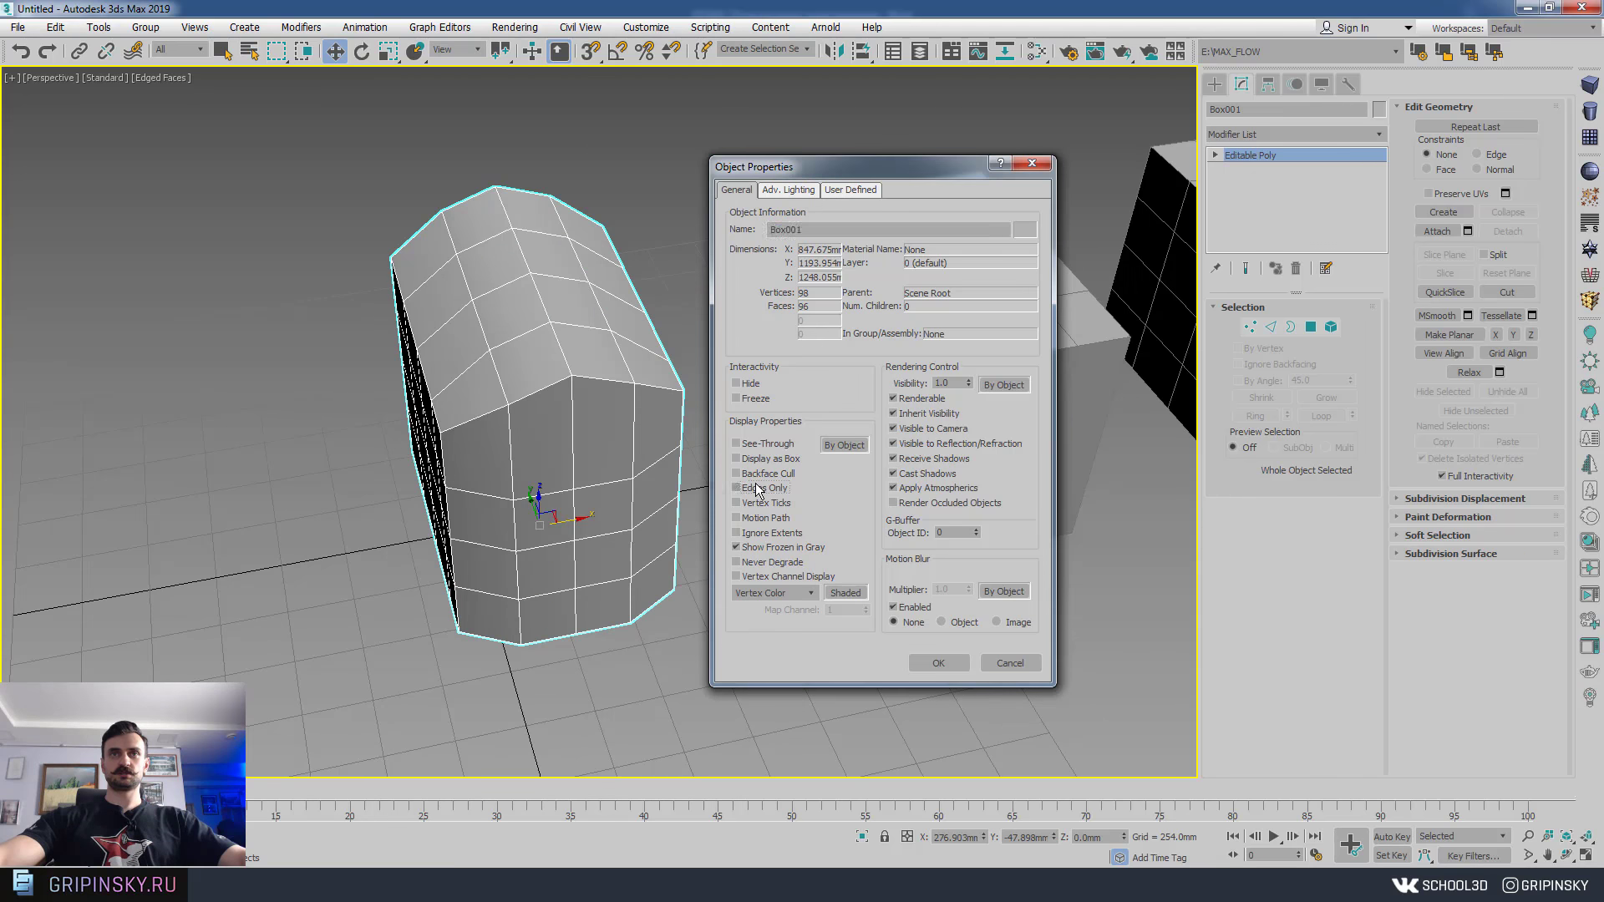
left_click(941, 657)
- Inspect the newly visible diagonal edges and bring up the Standard Primitives creation panel
middle_click_drag(914, 625, 752, 583, "alt")
scroll(621, 469, "up", 3)
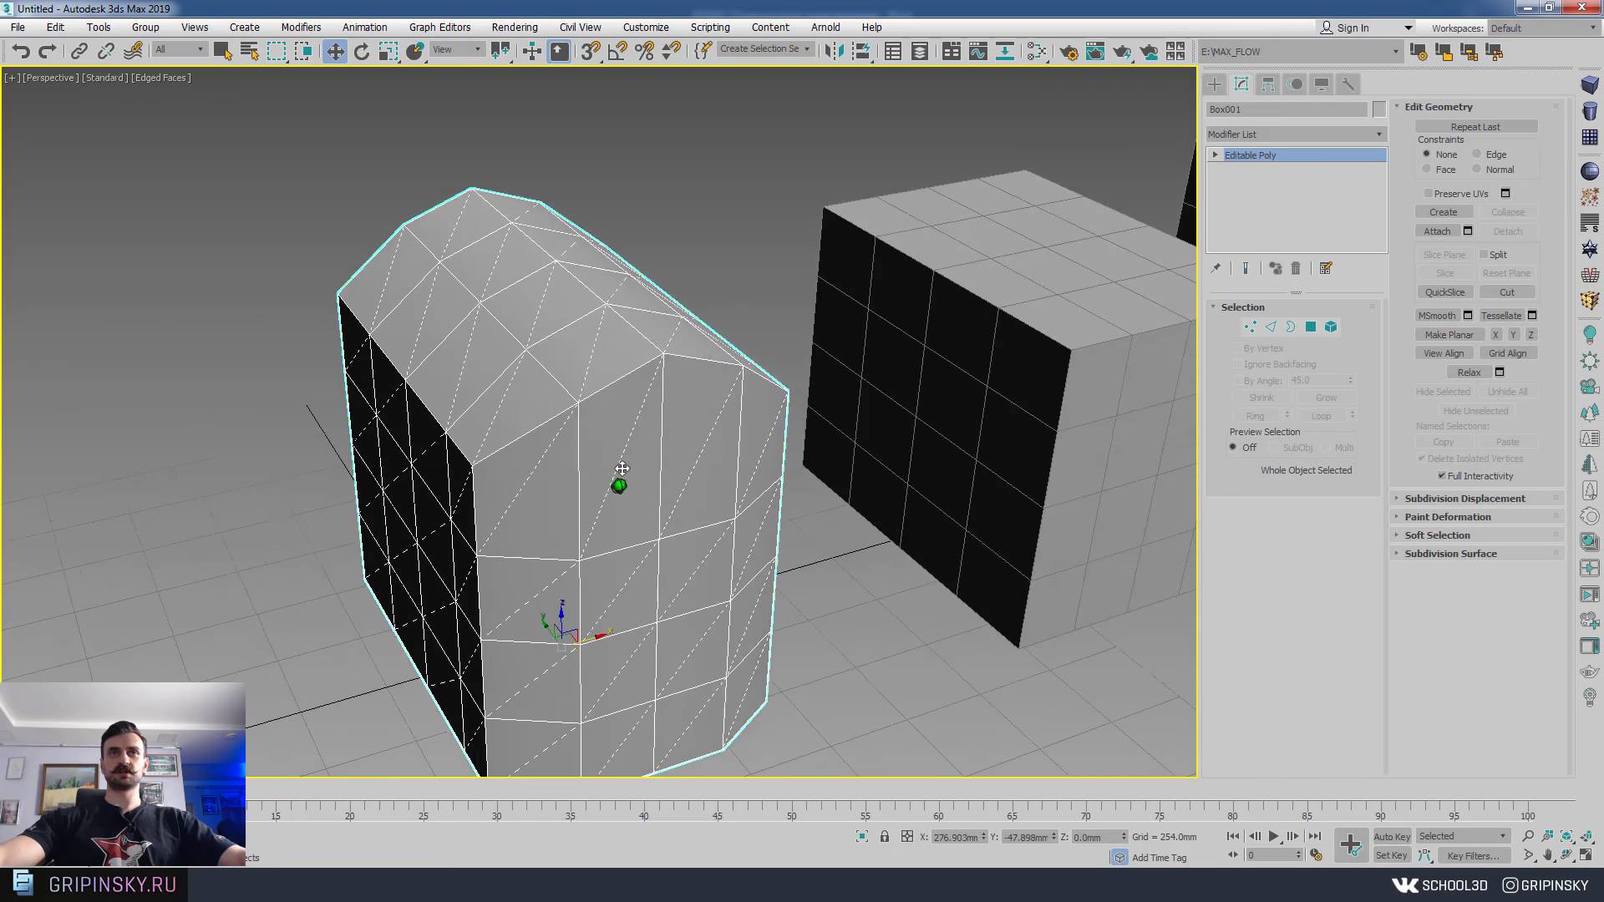
scroll(515, 567, "down", 3)
scroll(585, 502, "down", 3)
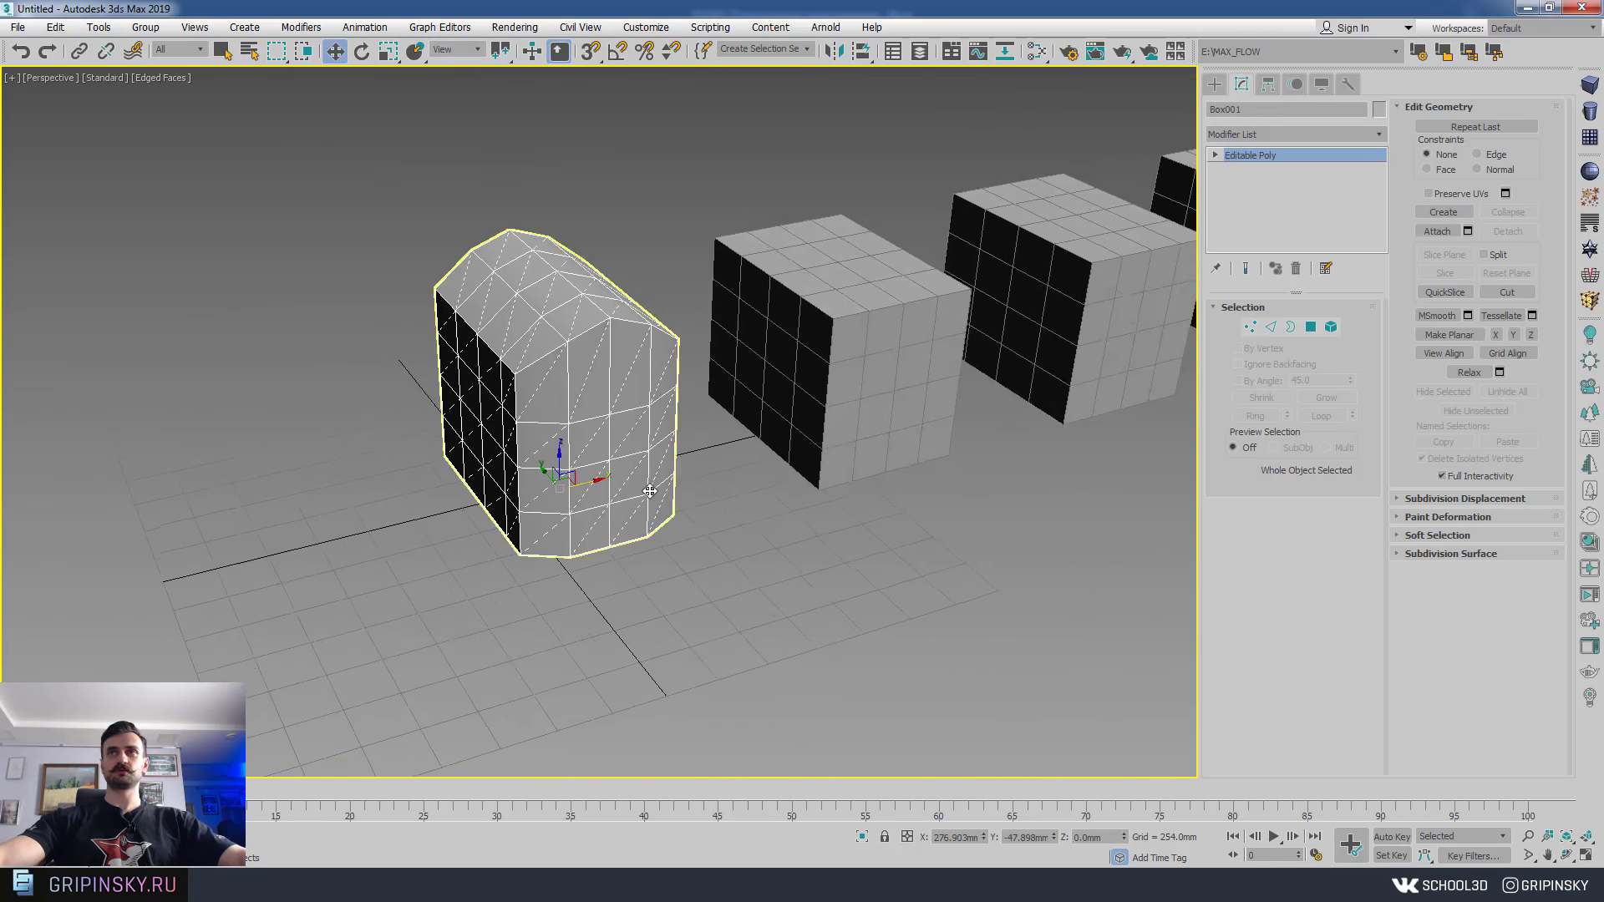
left_click(1214, 83)
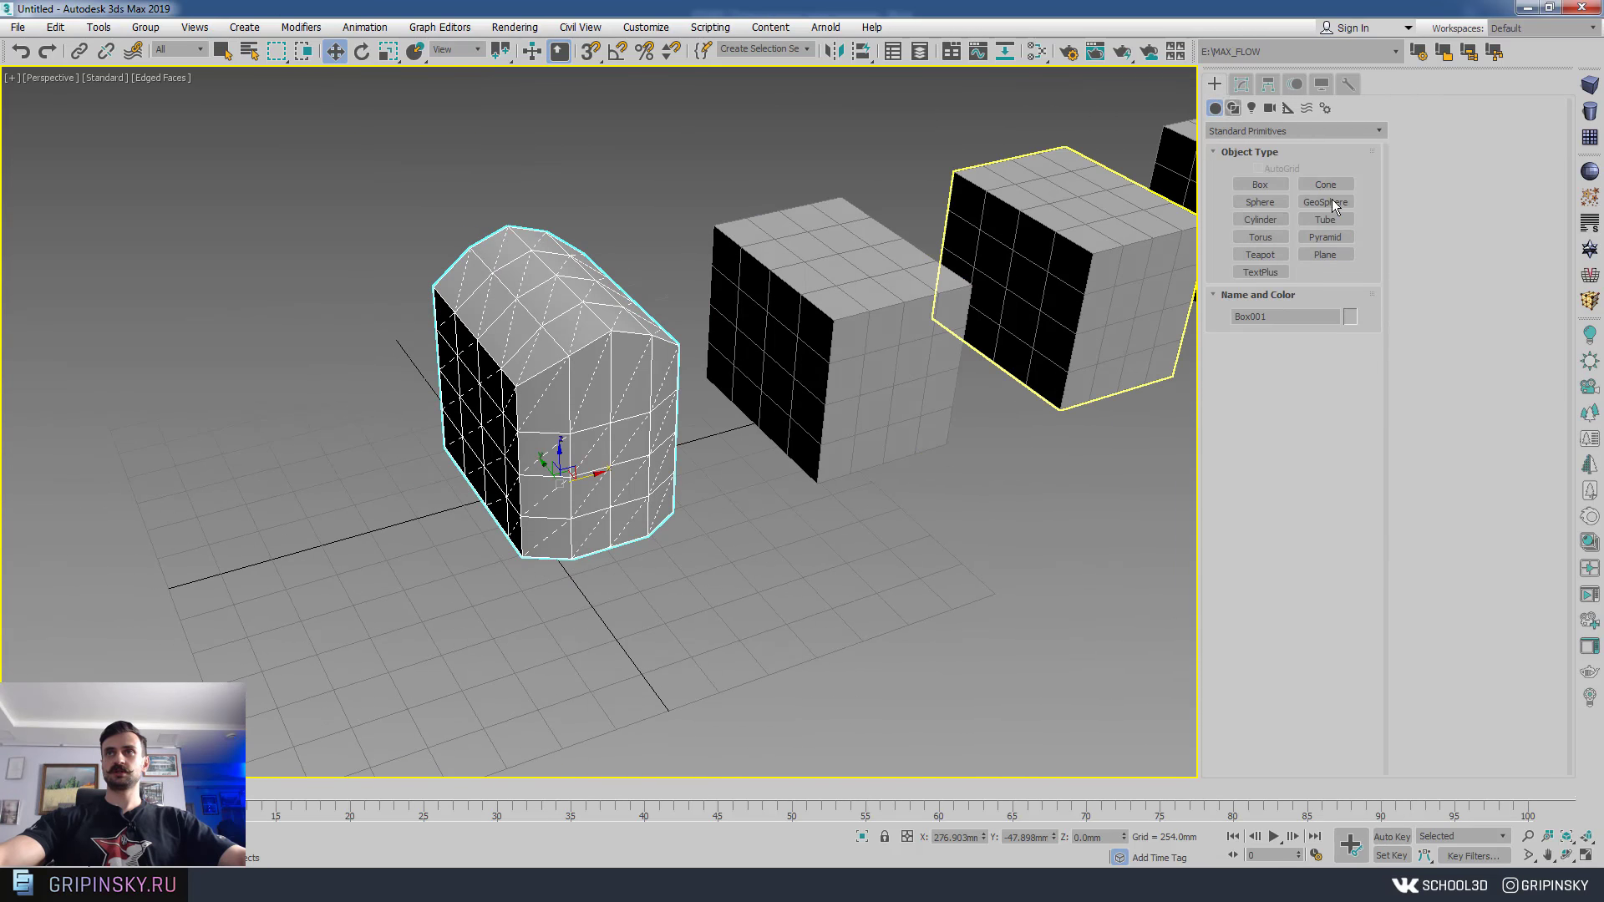
- Create a cylinder in front of the boxes from Standard Primitives
left_click(1260, 219)
scroll(877, 544, "up", 2)
left_click_drag(703, 541, 793, 518)
left_click(737, 468)
left_click(803, 444)
right_click(804, 444)
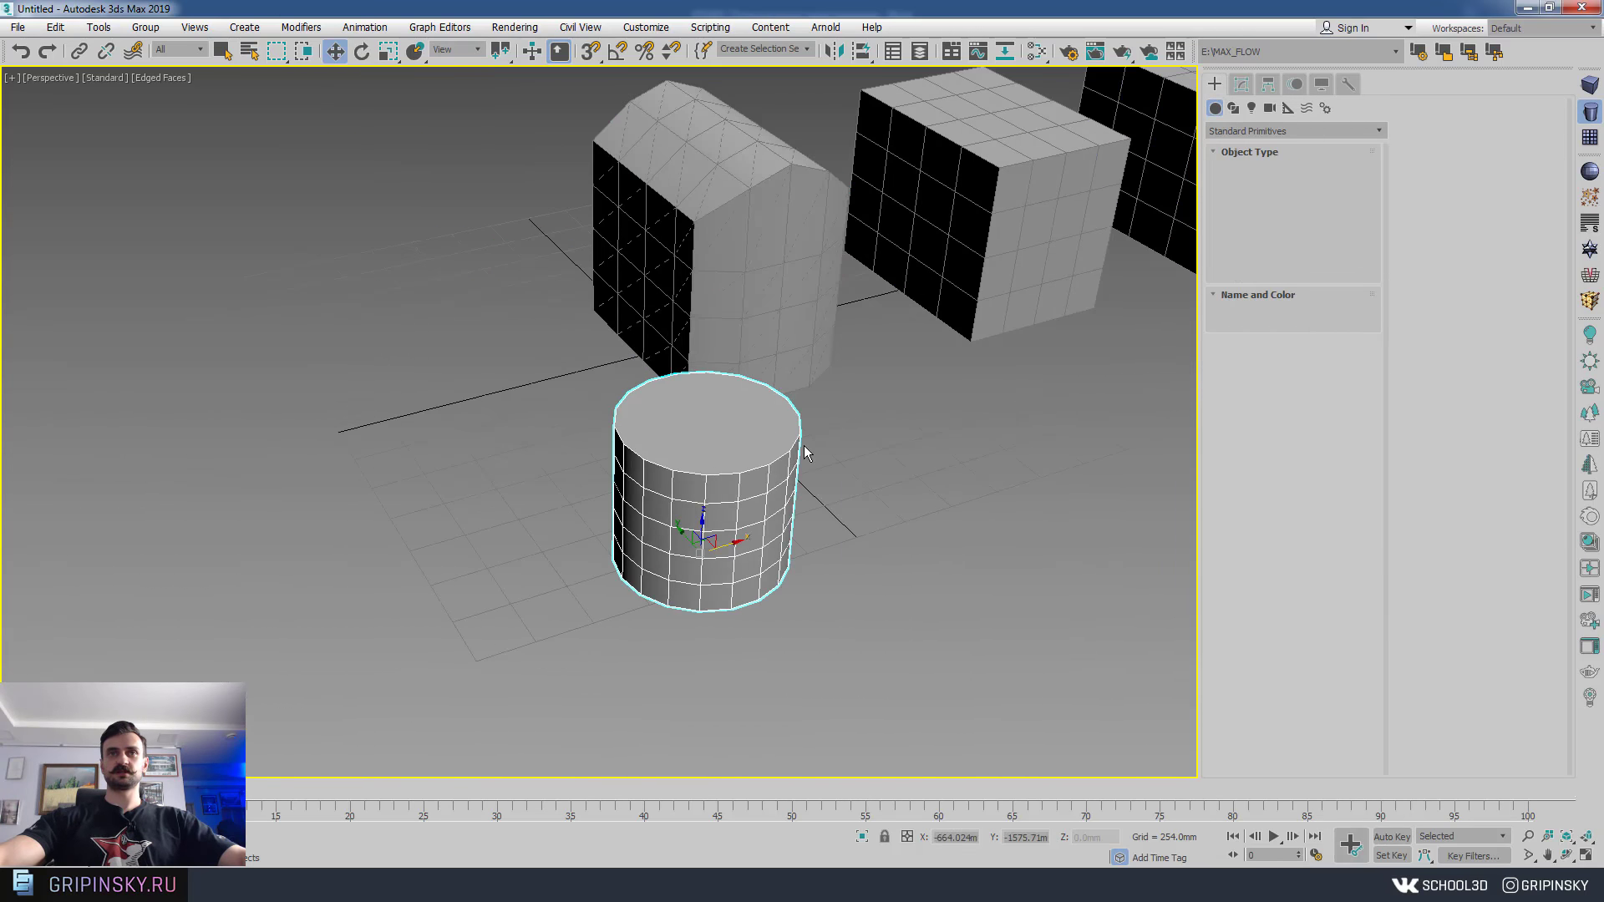
mouse_move(803, 445)
middle_mouse_down("alt")
mouse_move(752, 380)
mouse_move(756, 498)
mouse_move(615, 419)
middle_mouse_up("alt")
scroll(757, 498, "up", 5)
mouse_move(846, 622)
middle_mouse_down("alt")
mouse_move(641, 455)
mouse_move(694, 476)
mouse_move(698, 437)
middle_mouse_up("alt")
scroll(660, 454, "down", 3)
scroll(688, 470, "up", 2)
- Uncheck Edges Only in Cylinder001's Object Properties
right_click(698, 430)
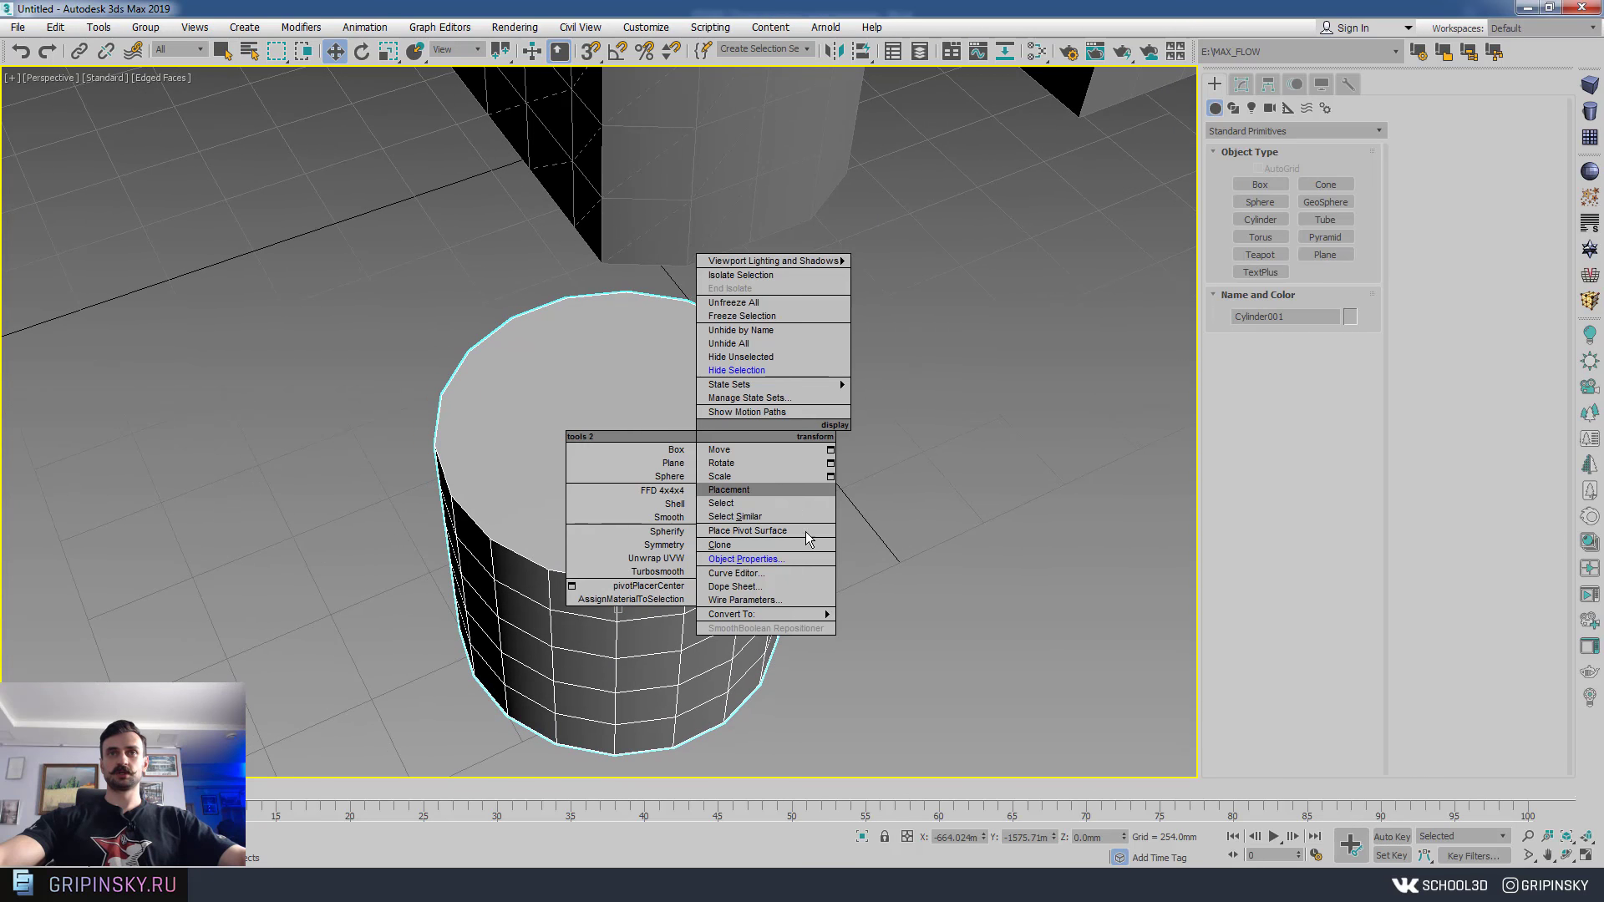
left_click(770, 561)
left_click(767, 487)
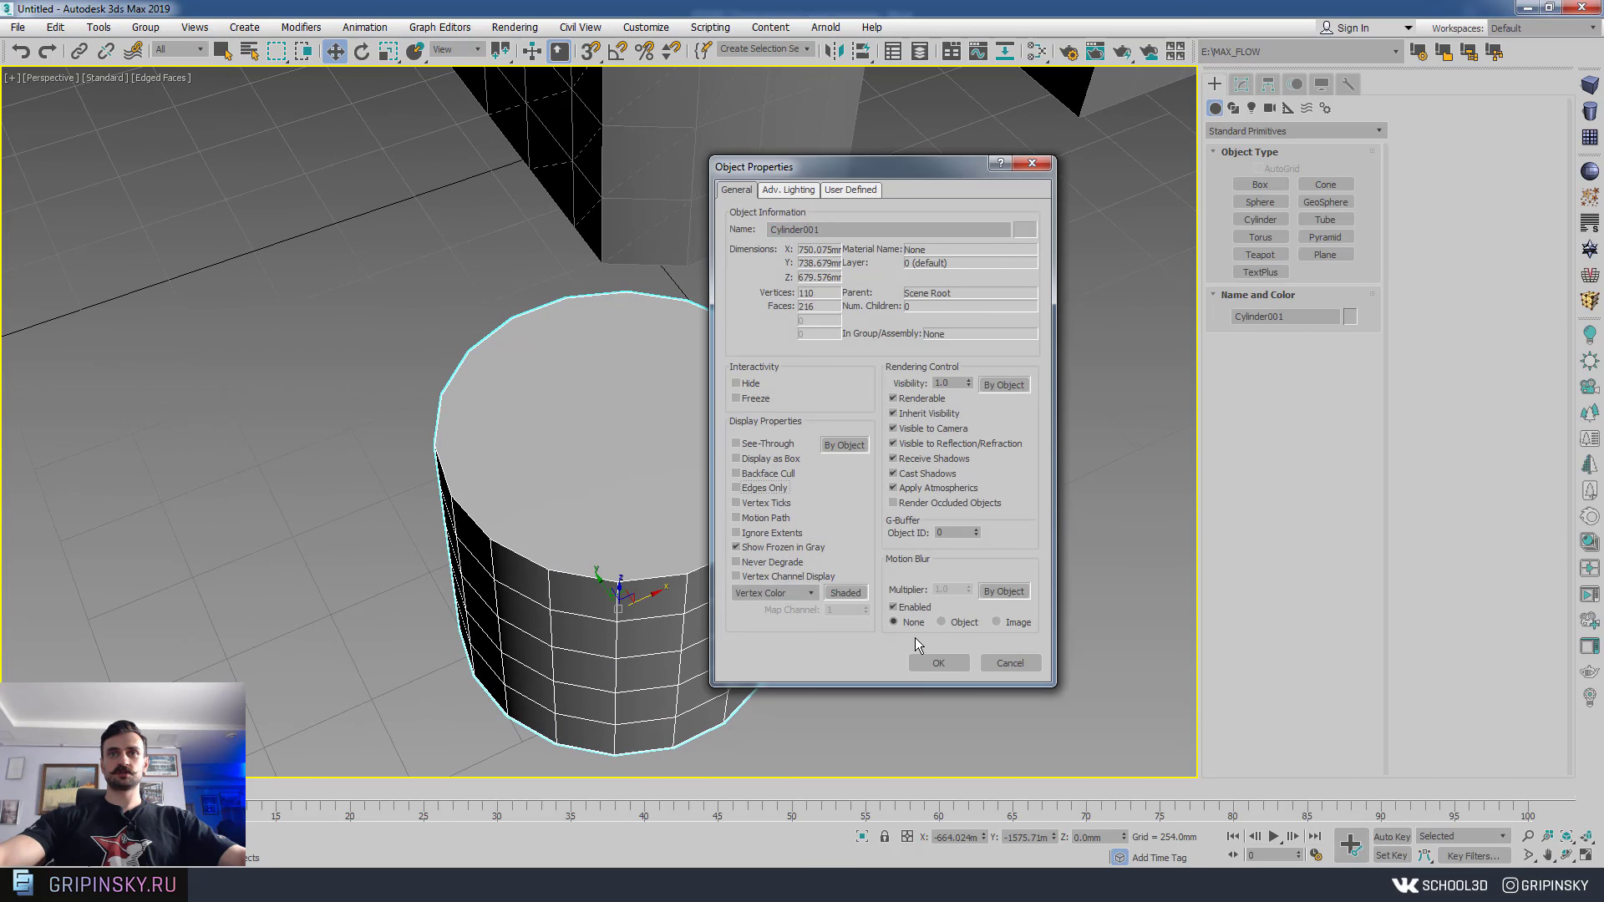
left_click(930, 659)
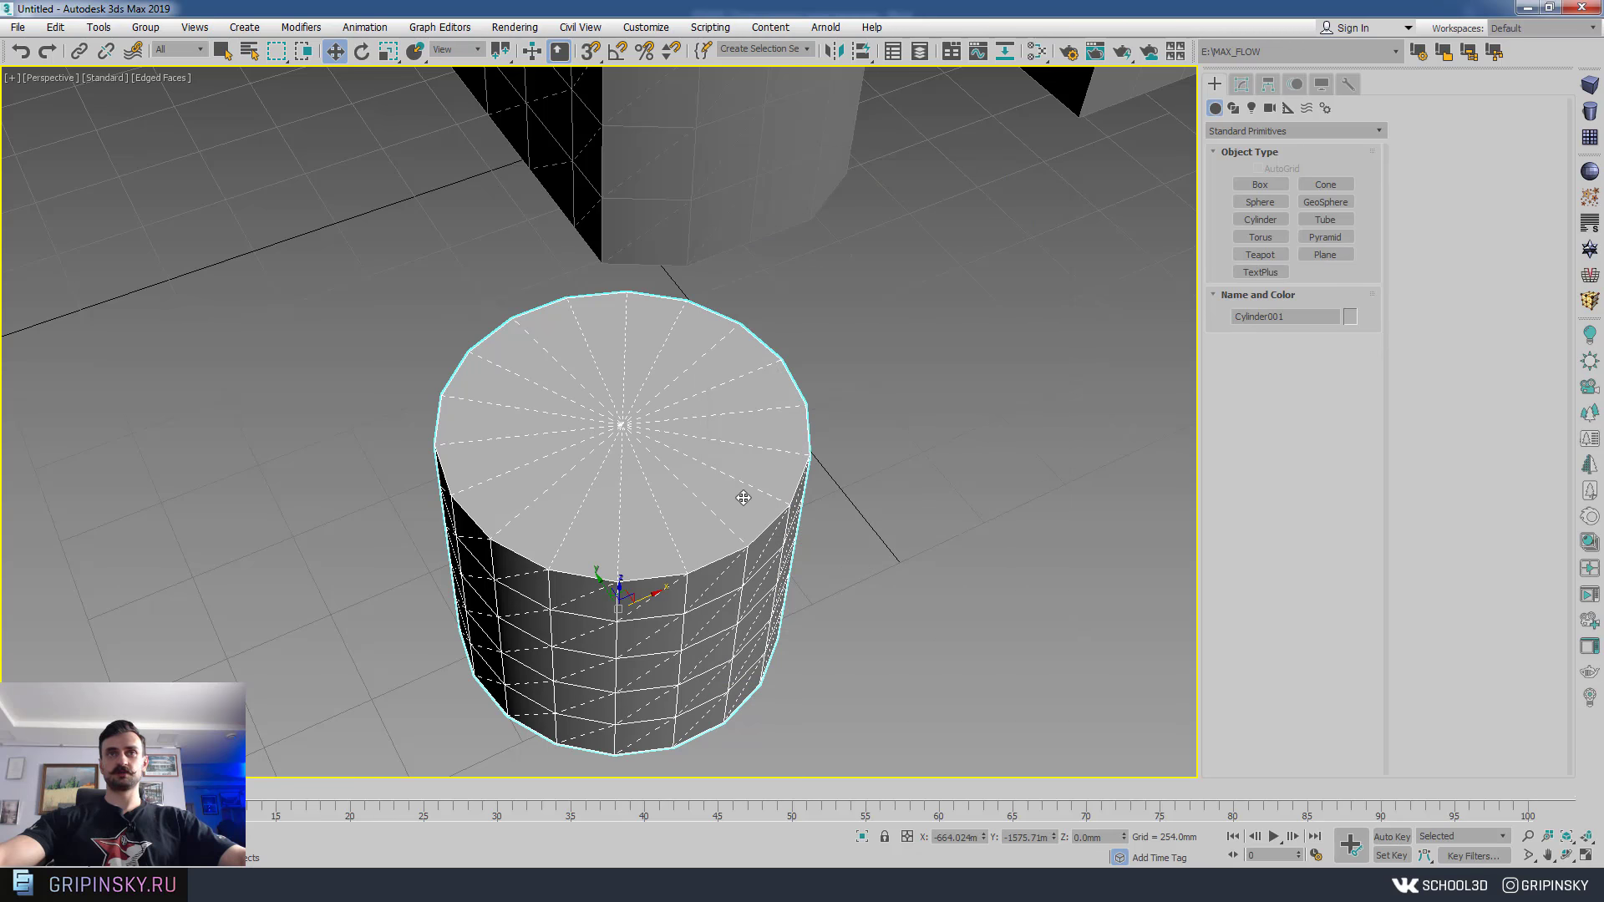
- Orbit around the triangulated cylinder and reselect it from a top-down view
mouse_move(722, 373)
middle_mouse_down("alt")
mouse_move(699, 447)
mouse_move(763, 525)
mouse_move(734, 516)
mouse_move(758, 487)
mouse_move(734, 563)
middle_mouse_up("alt")
middle_click_drag(746, 622, 778, 566, "alt")
left_click(763, 407)
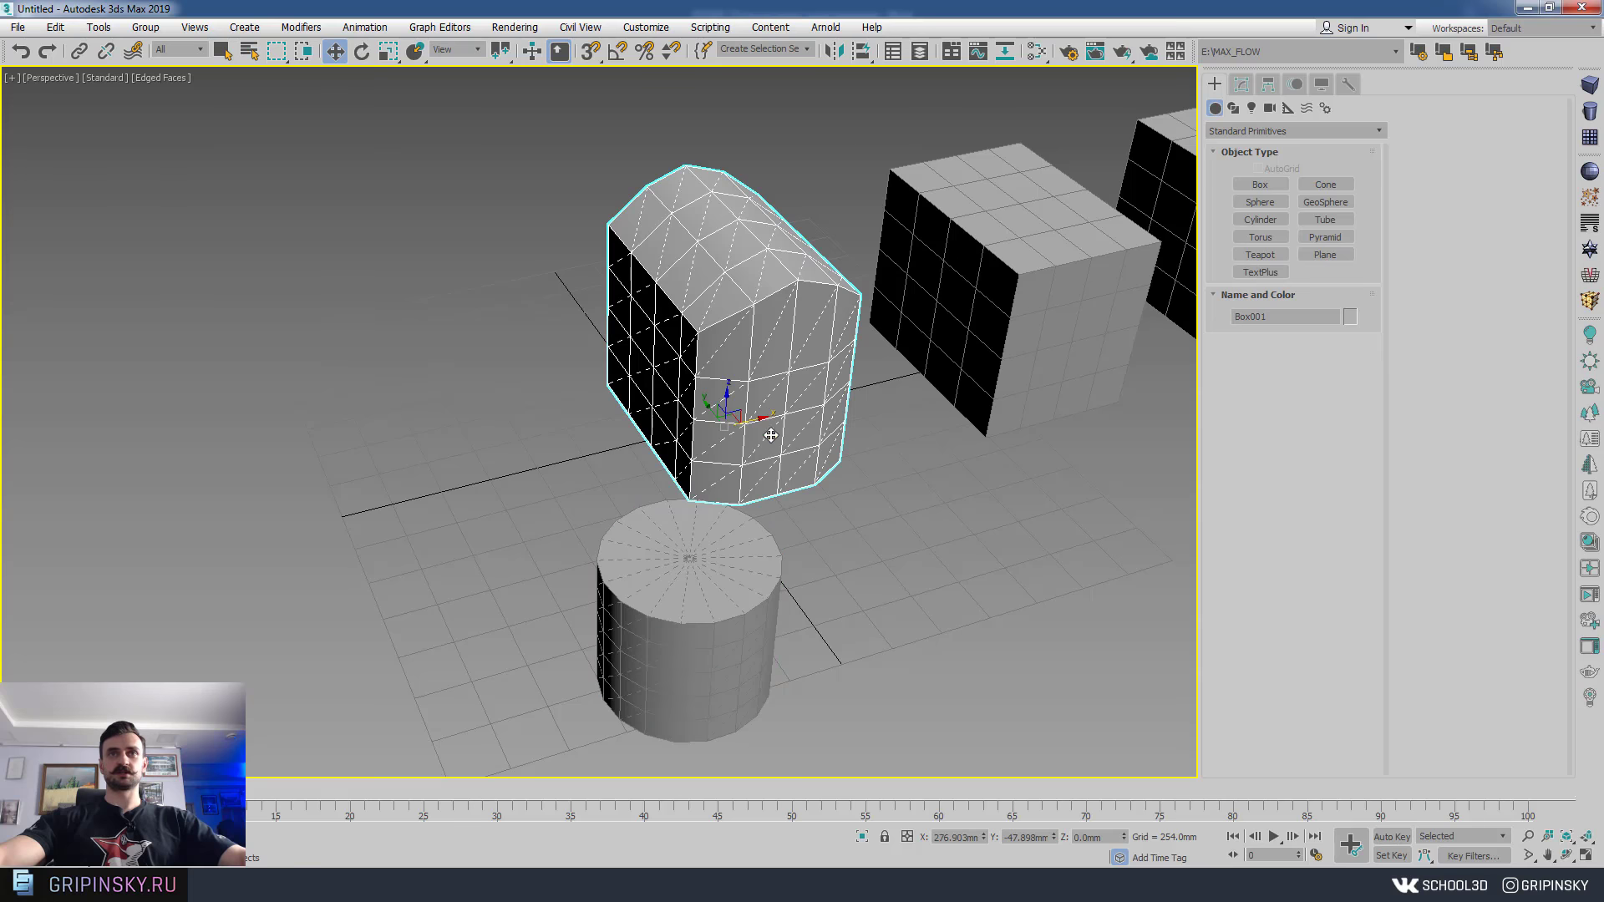
left_click_drag(525, 589, 762, 699)
middle_click_drag(763, 698, 719, 627, "alt")
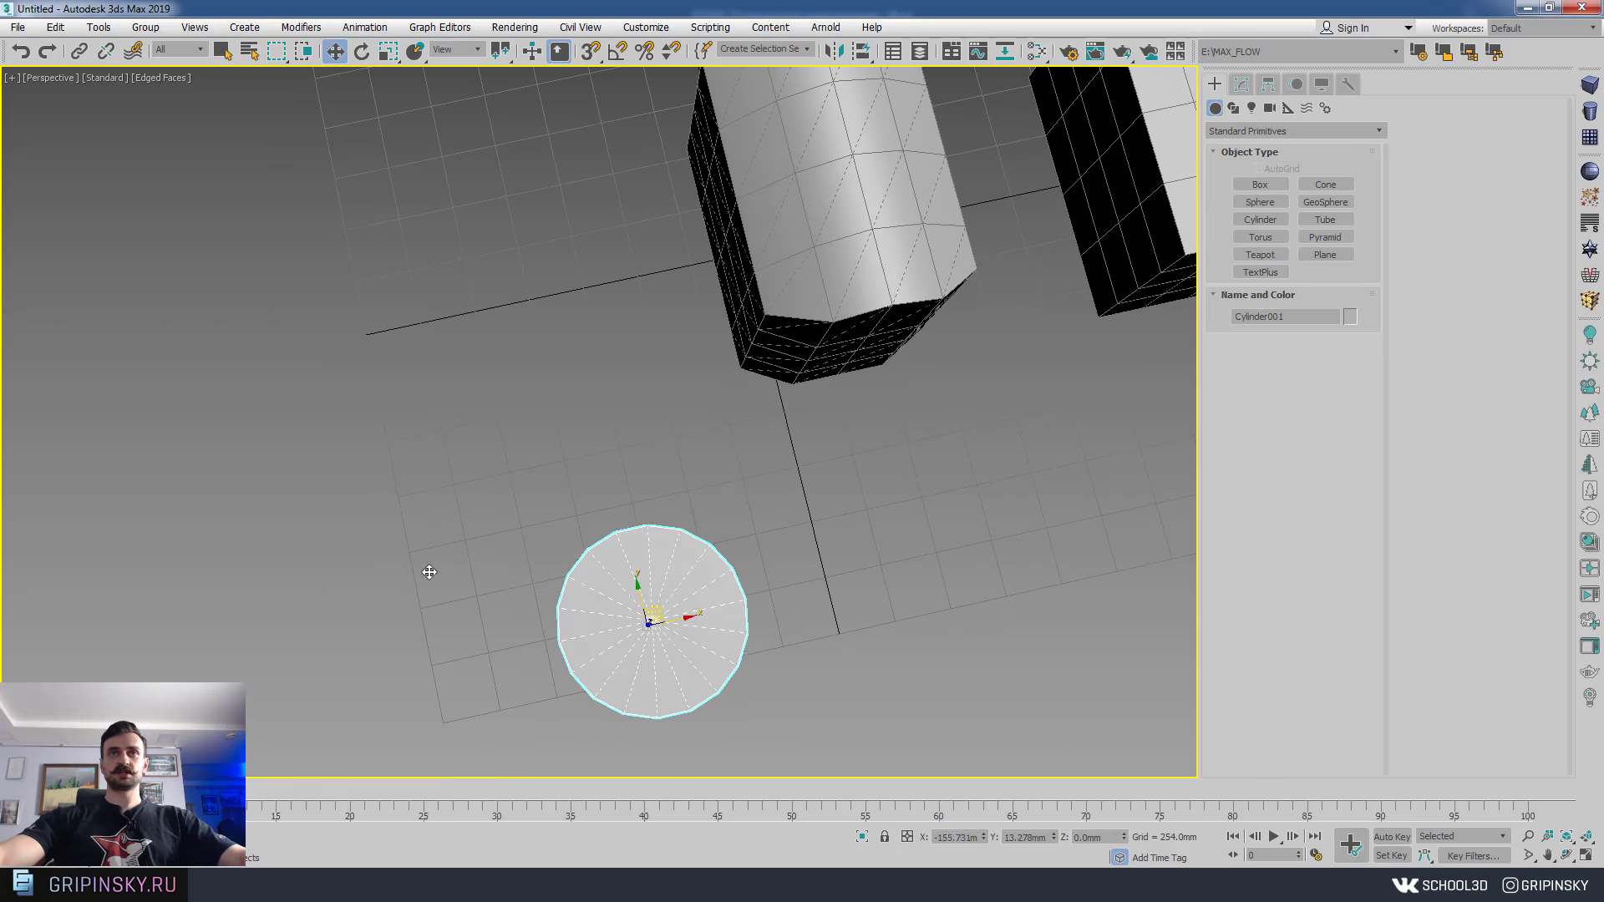
left_click_drag(676, 609, 350, 326)
left_click(797, 332)
scroll(798, 332, "down", 2)
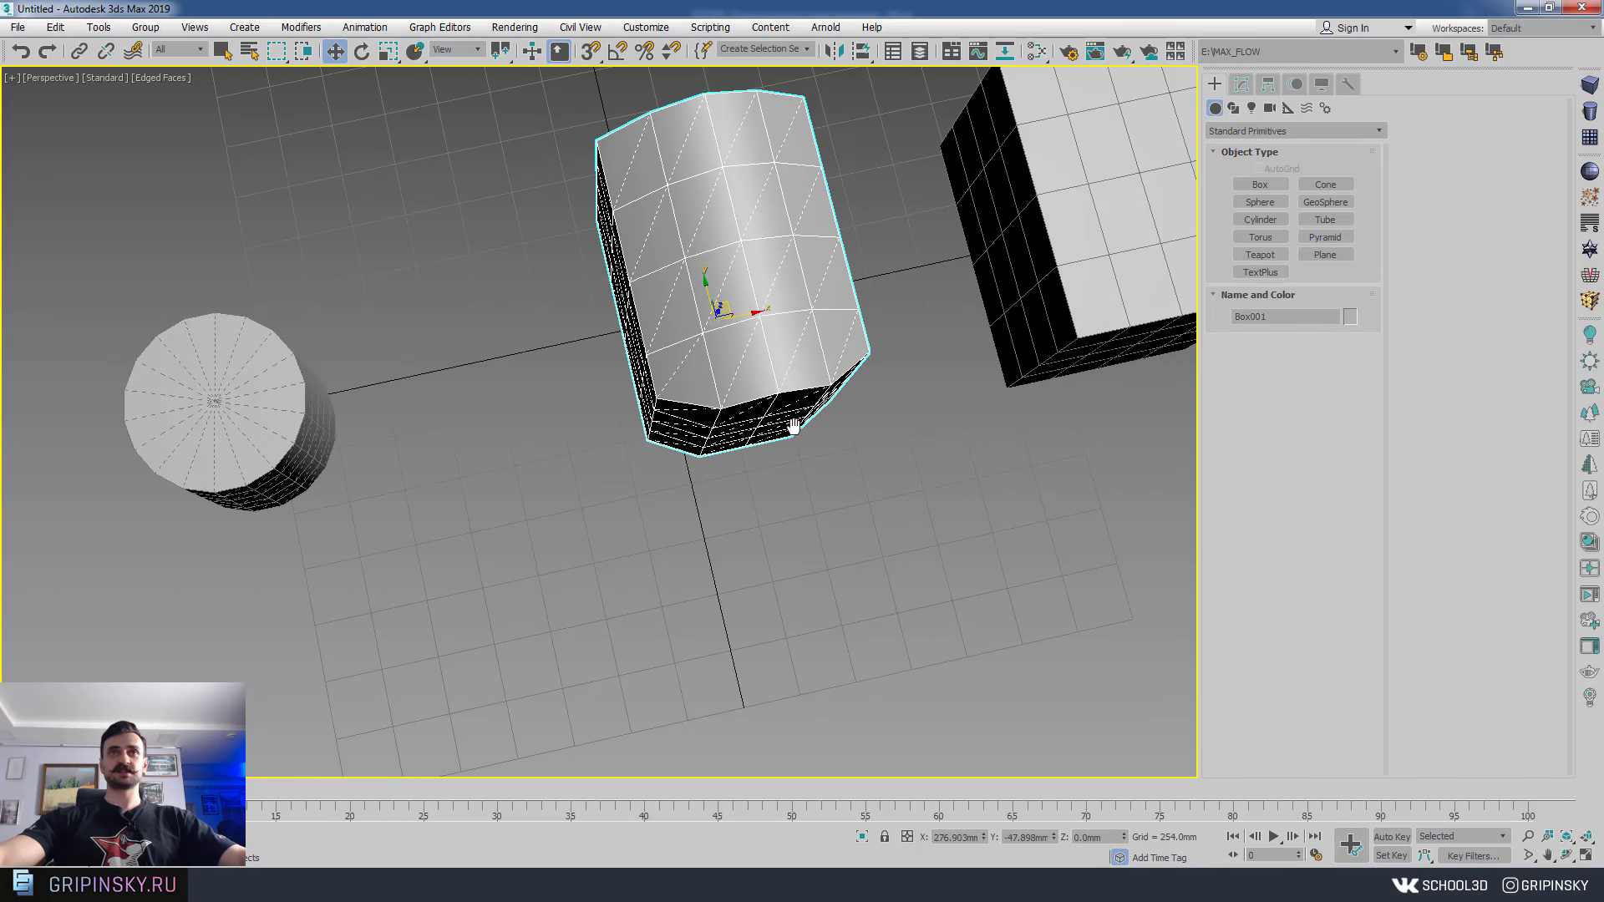
middle_click_drag(788, 429, 827, 441, "alt")
scroll(772, 404, "up", 2)
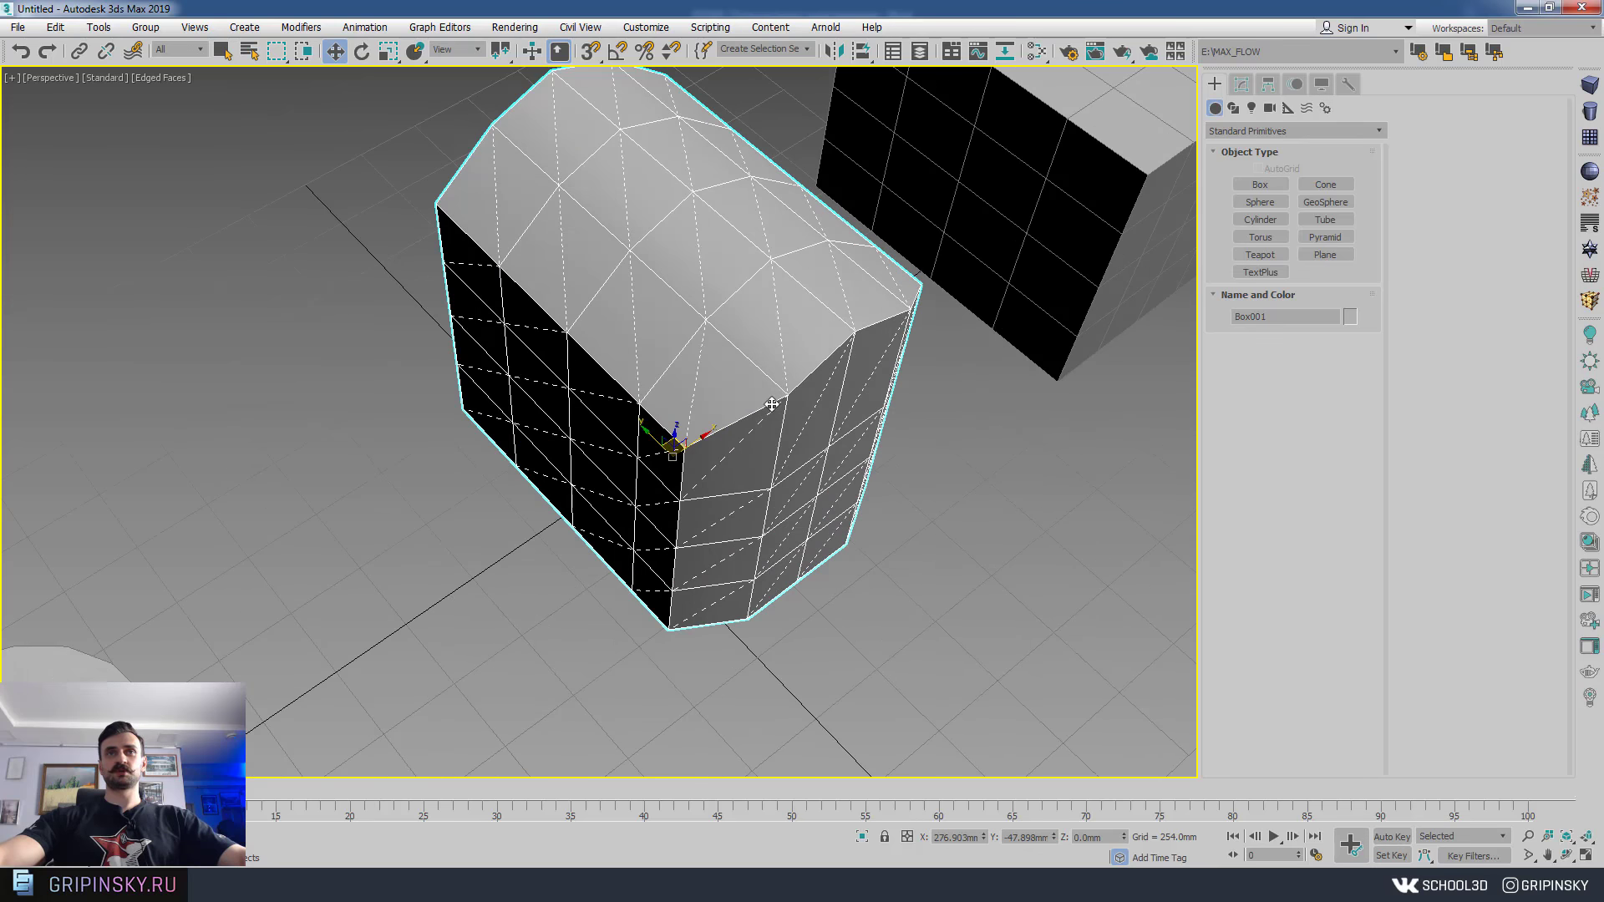
mouse_move(846, 500)
middle_mouse_down("alt")
mouse_move(814, 491)
mouse_move(861, 465)
mouse_move(852, 437)
mouse_move(924, 505)
mouse_move(915, 516)
middle_mouse_up("alt")
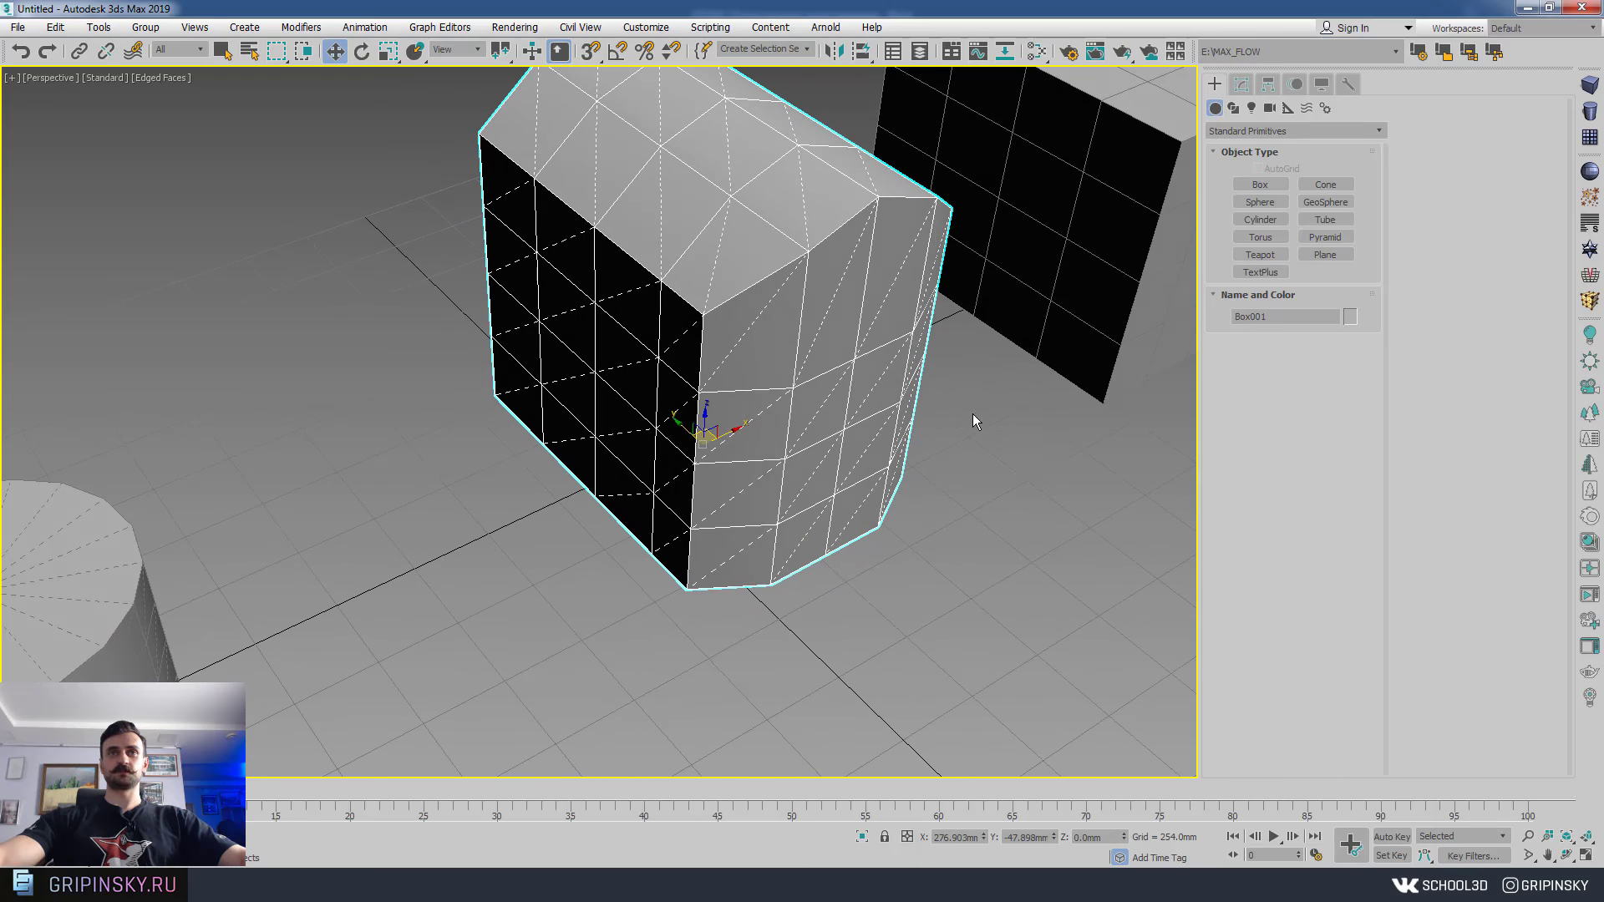
scroll(925, 476, "up", 1)
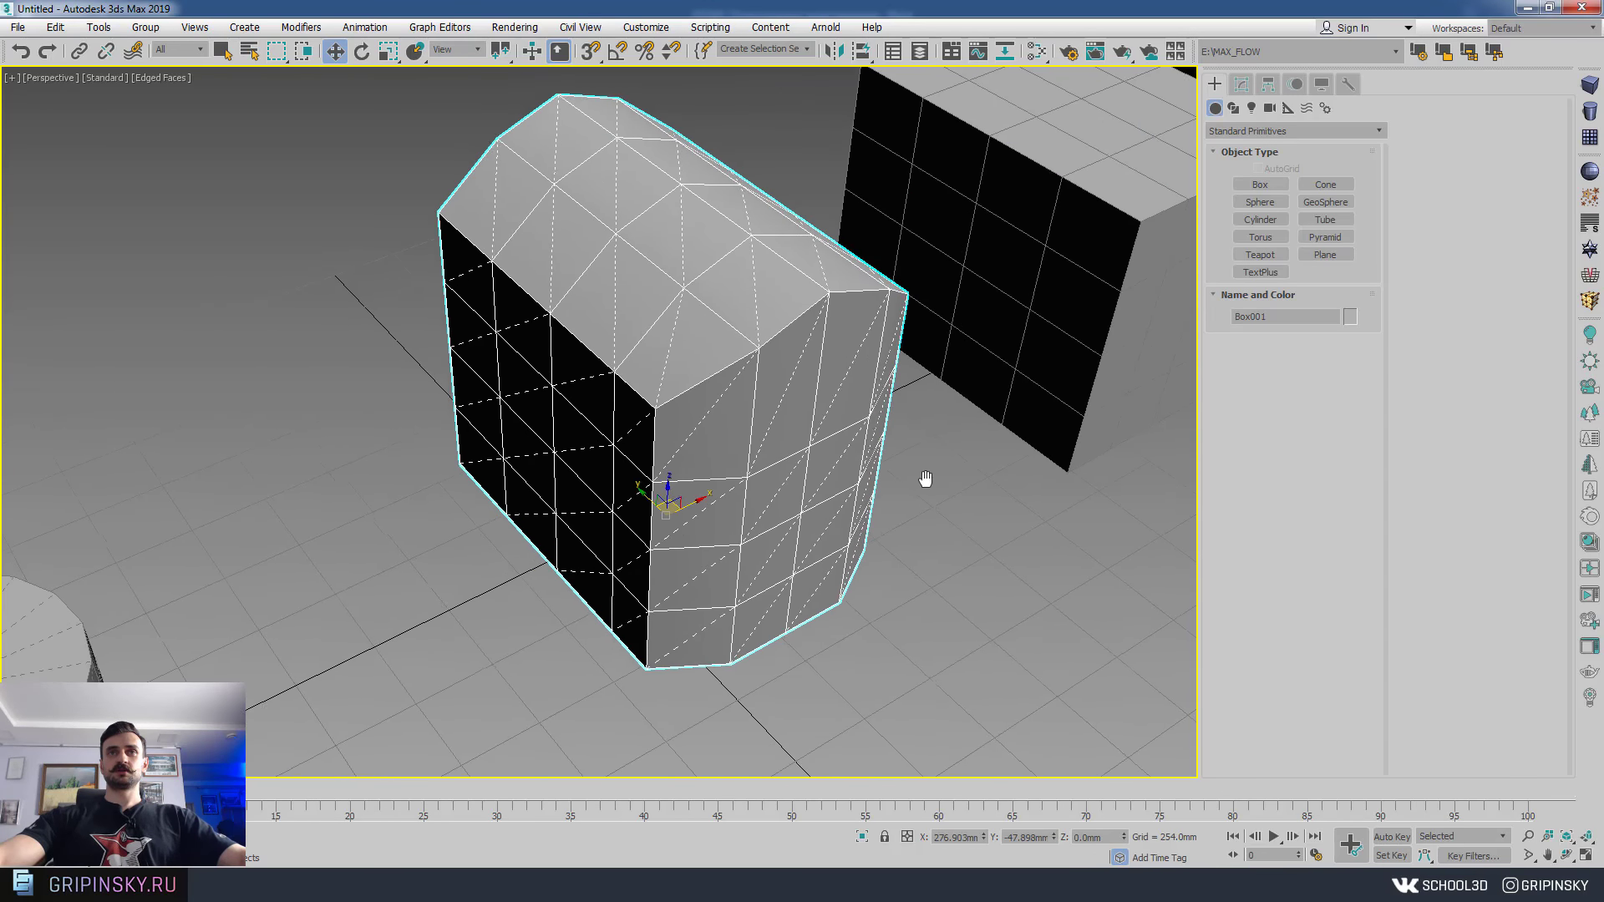
scroll(849, 458, "up", 3)
scroll(845, 458, "up", 1)
middle_click_drag(823, 403, 670, 410, "alt")
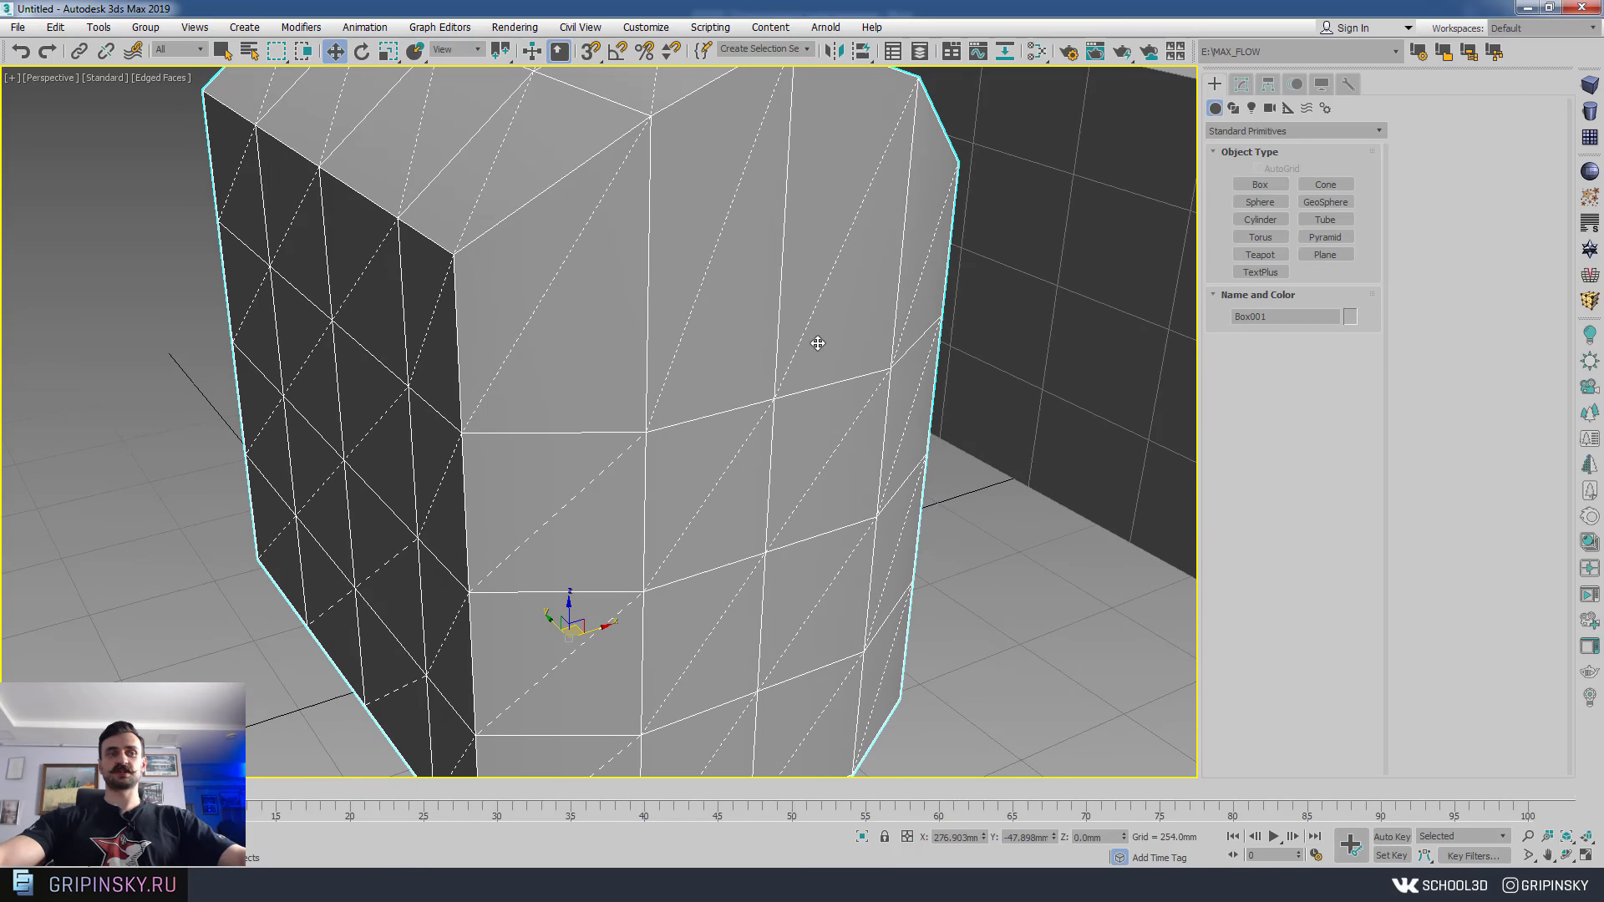
scroll(811, 360, "down", 5)
scroll(801, 423, "down", 1)
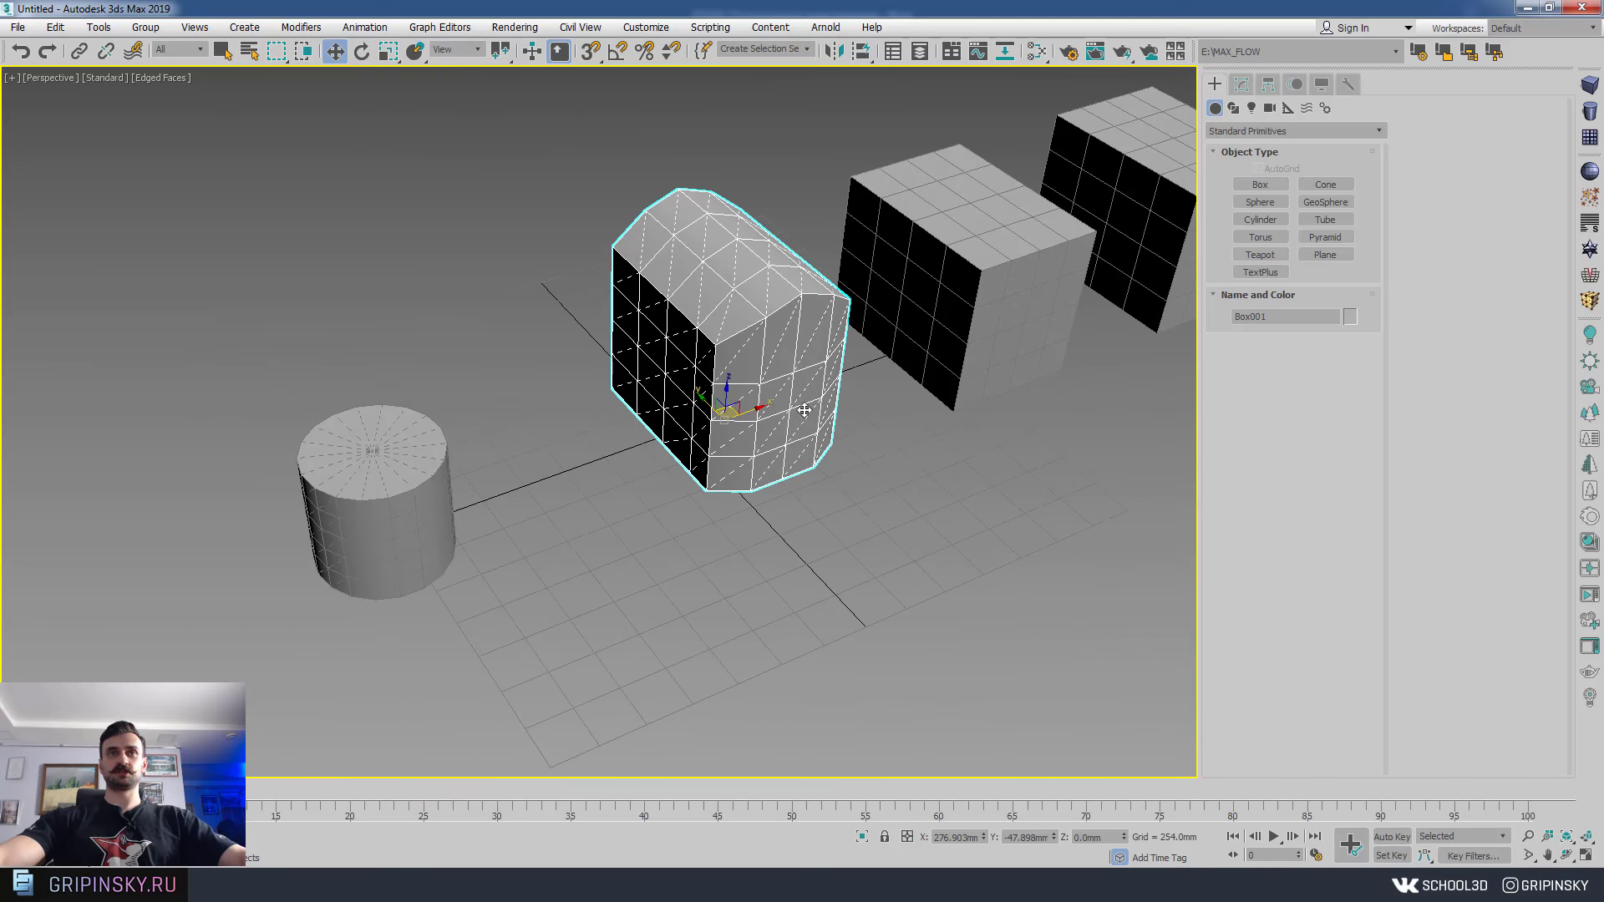
mouse_move(838, 334)
middle_mouse_down()
mouse_move(683, 393)
mouse_move(679, 468)
middle_mouse_up()
scroll(680, 509, "up", 2)
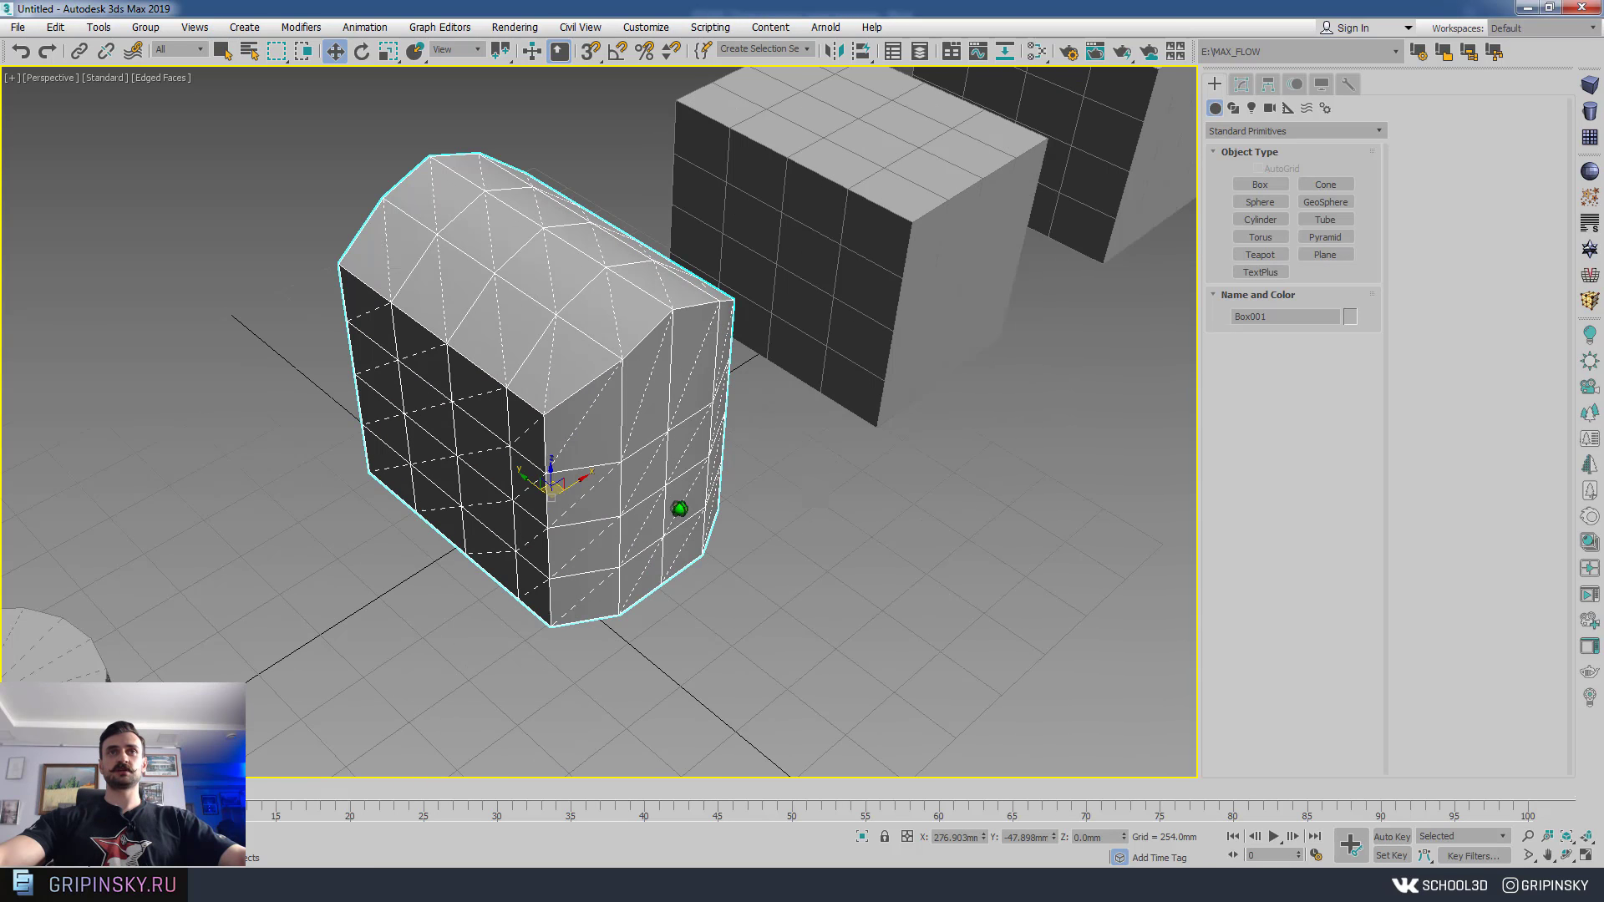
mouse_move(775, 498)
middle_mouse_down("alt")
mouse_move(797, 491)
mouse_move(666, 454)
mouse_move(938, 465)
mouse_move(960, 510)
mouse_move(928, 322)
middle_mouse_up("alt")
- In Polygon mode, delete the box's top-corner polygons to open a hole
key("4")
left_click_drag(952, 175, 746, 399)
mouse_move(931, 368)
middle_mouse_down("alt")
mouse_move(871, 370)
mouse_move(924, 419)
mouse_move(804, 368)
middle_mouse_up("alt")
key("Delete")
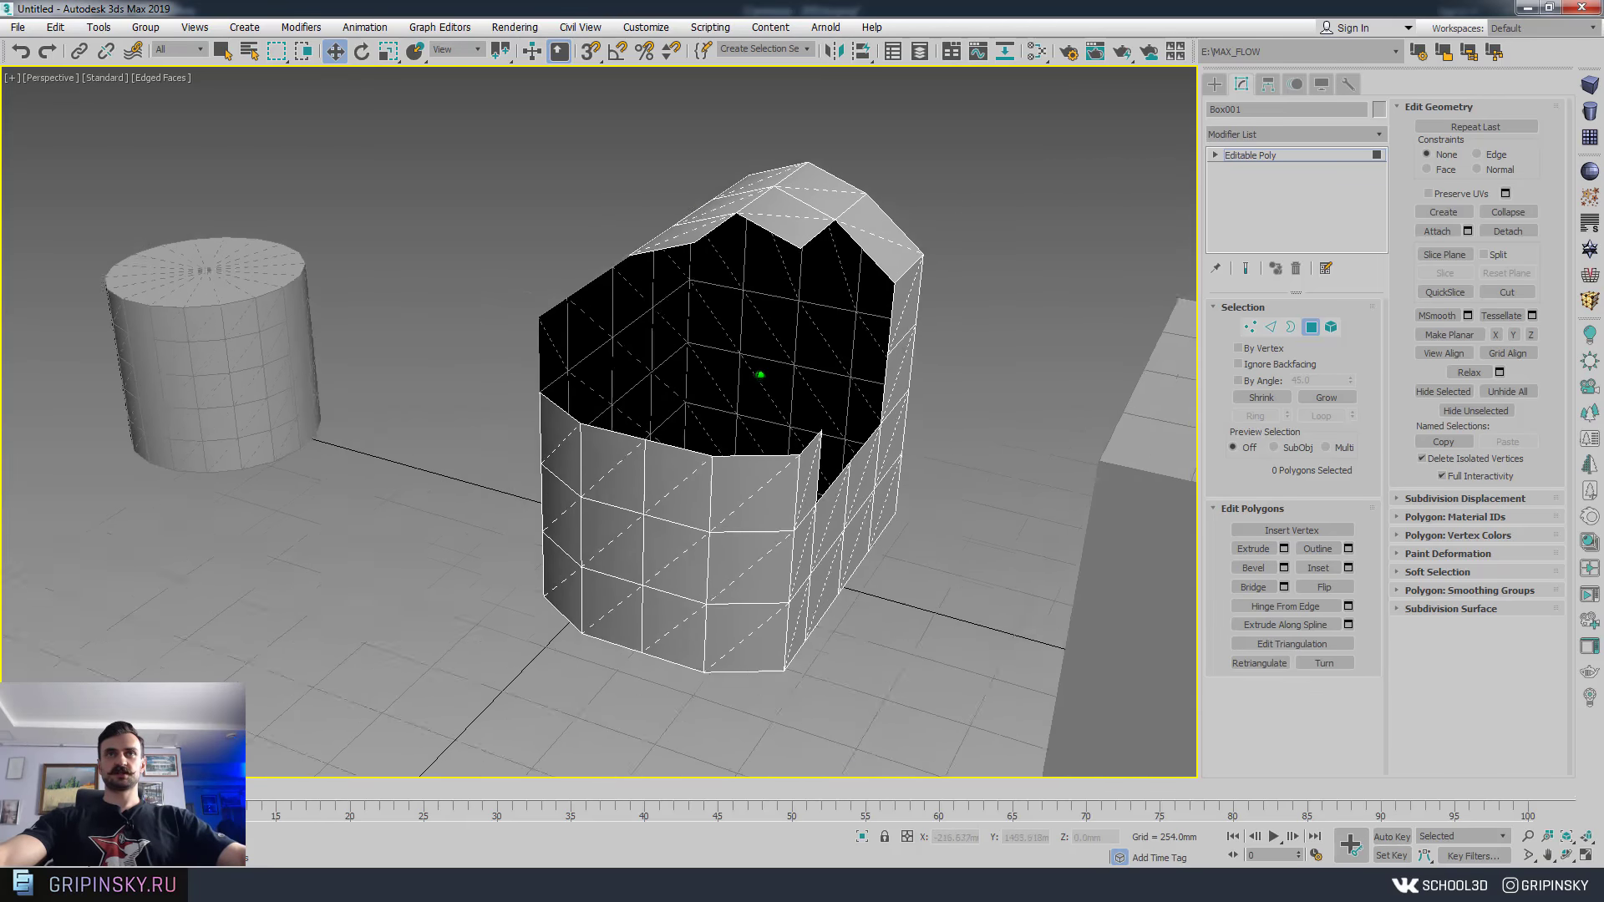
- Select one interior polygon of Box001 and inspect it from outside and other angles
scroll(804, 367, "up", 3)
left_click(765, 320)
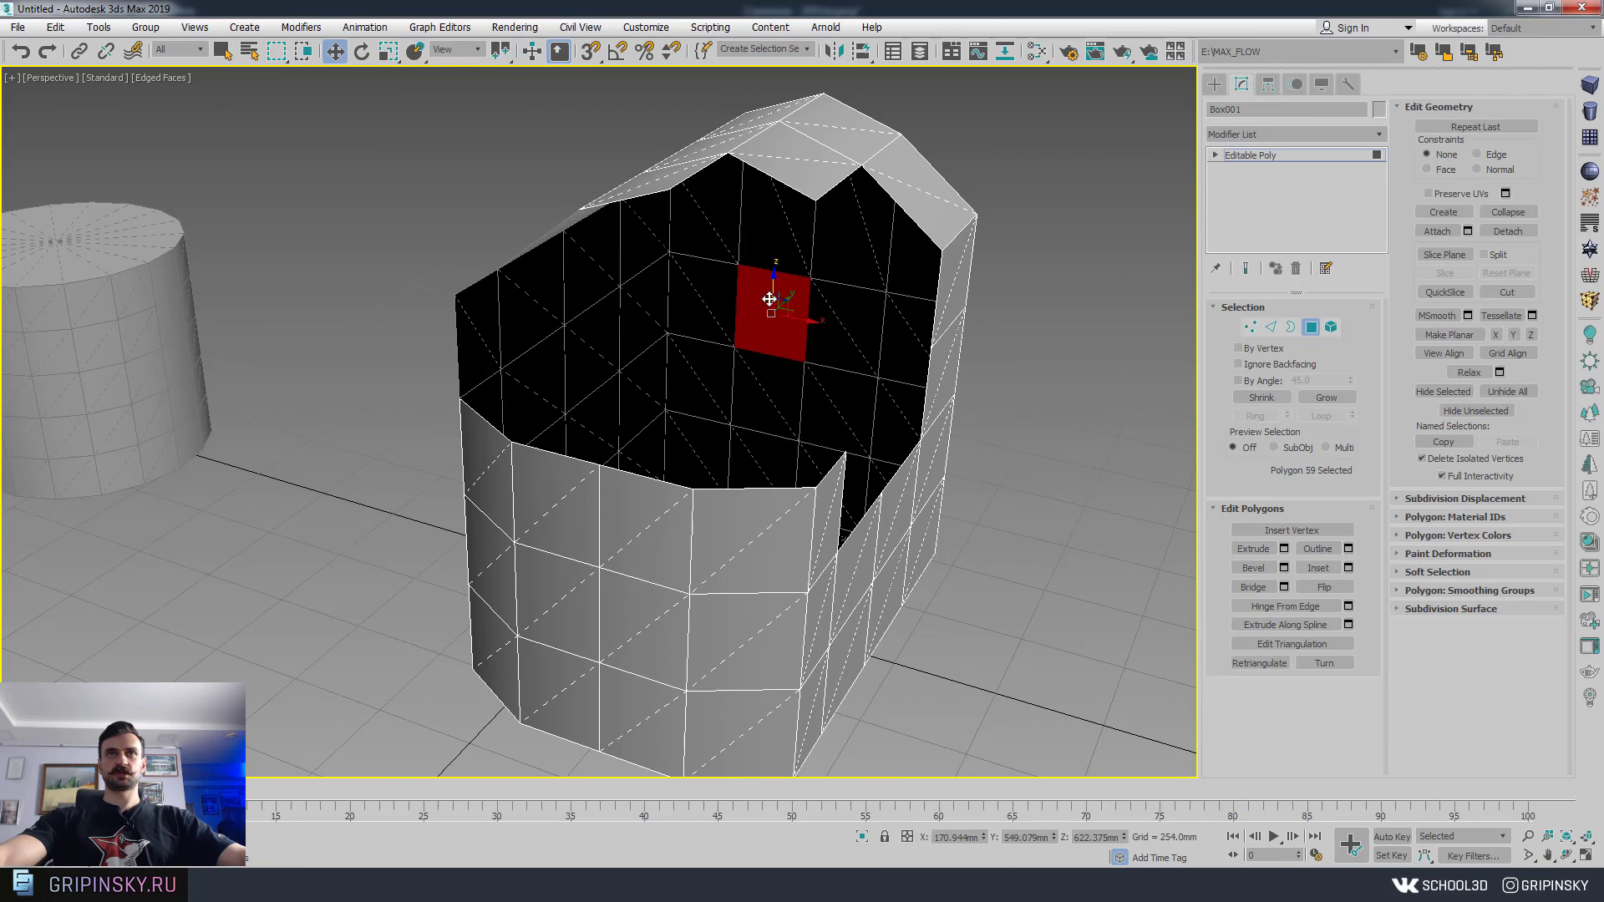
mouse_move(619, 326)
middle_mouse_down("alt")
mouse_move(810, 293)
mouse_move(820, 357)
mouse_move(874, 351)
middle_mouse_up("alt")
scroll(769, 312, "up", 3)
scroll(776, 309, "up", 3)
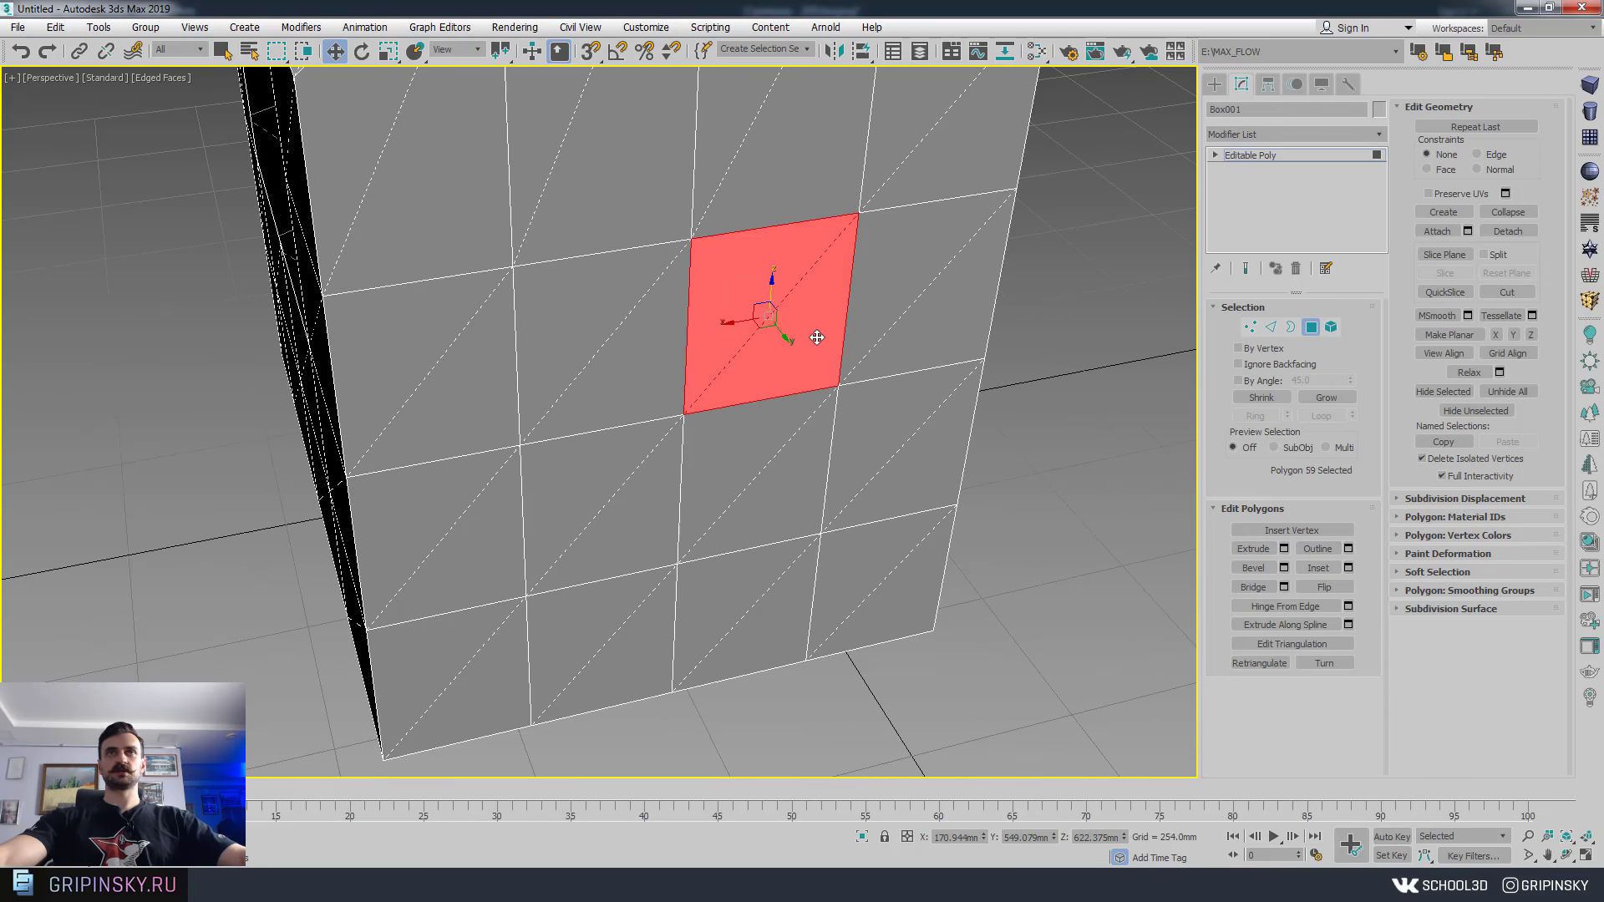
mouse_move(817, 329)
middle_mouse_down("alt")
mouse_move(927, 391)
mouse_move(716, 472)
middle_mouse_up("alt")
scroll(927, 391, "down", 2)
scroll(930, 387, "down", 5)
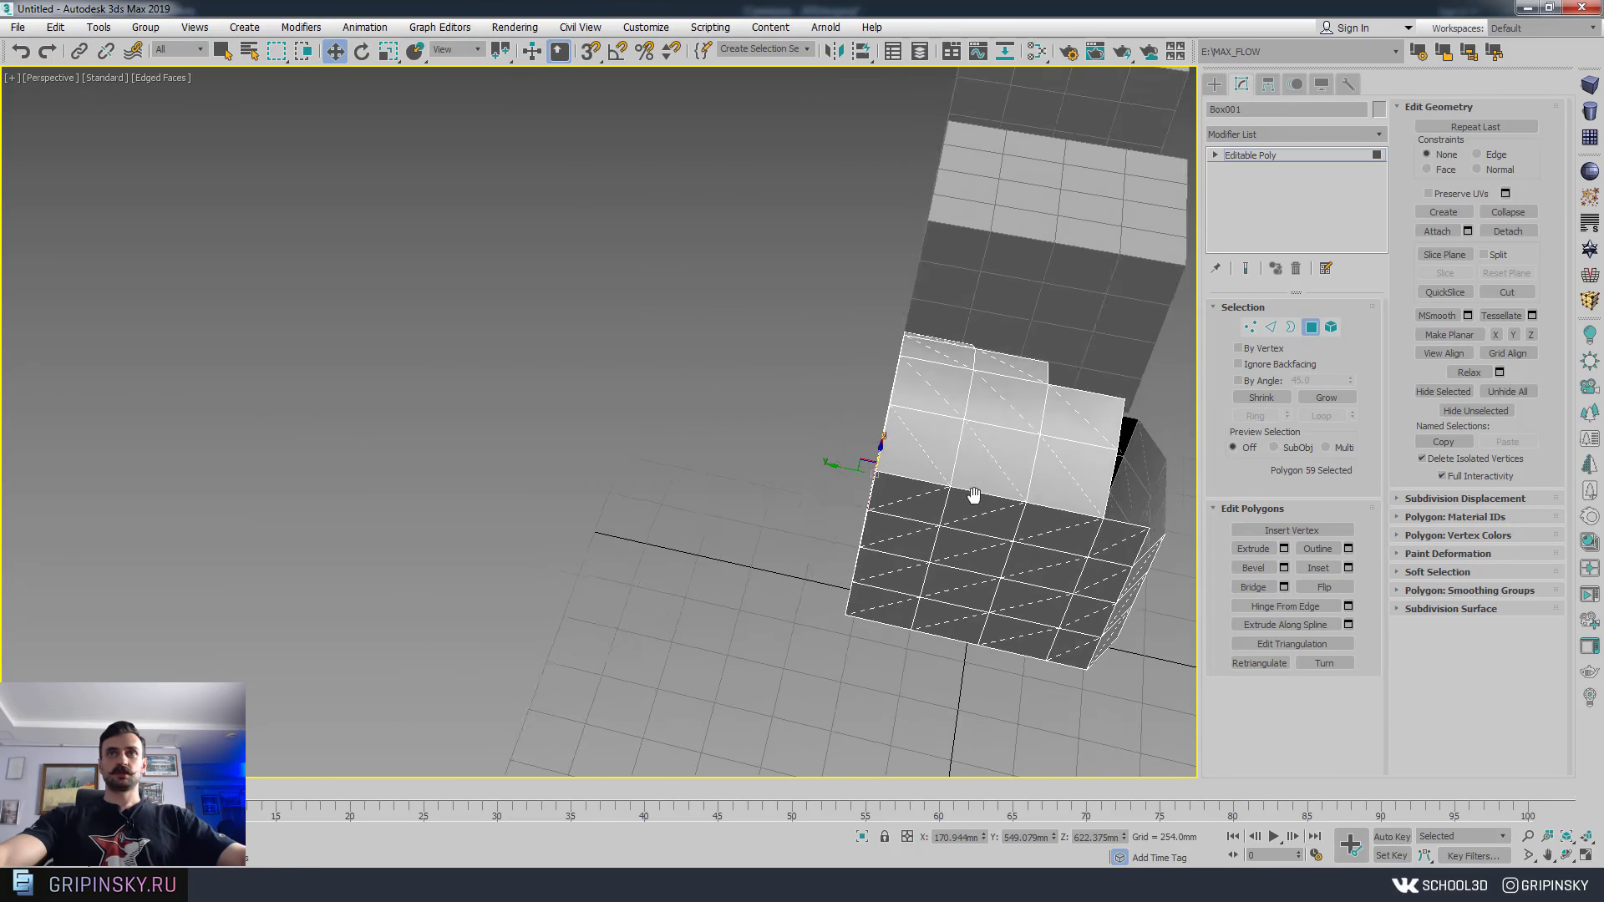
middle_click_drag(974, 495, 789, 504)
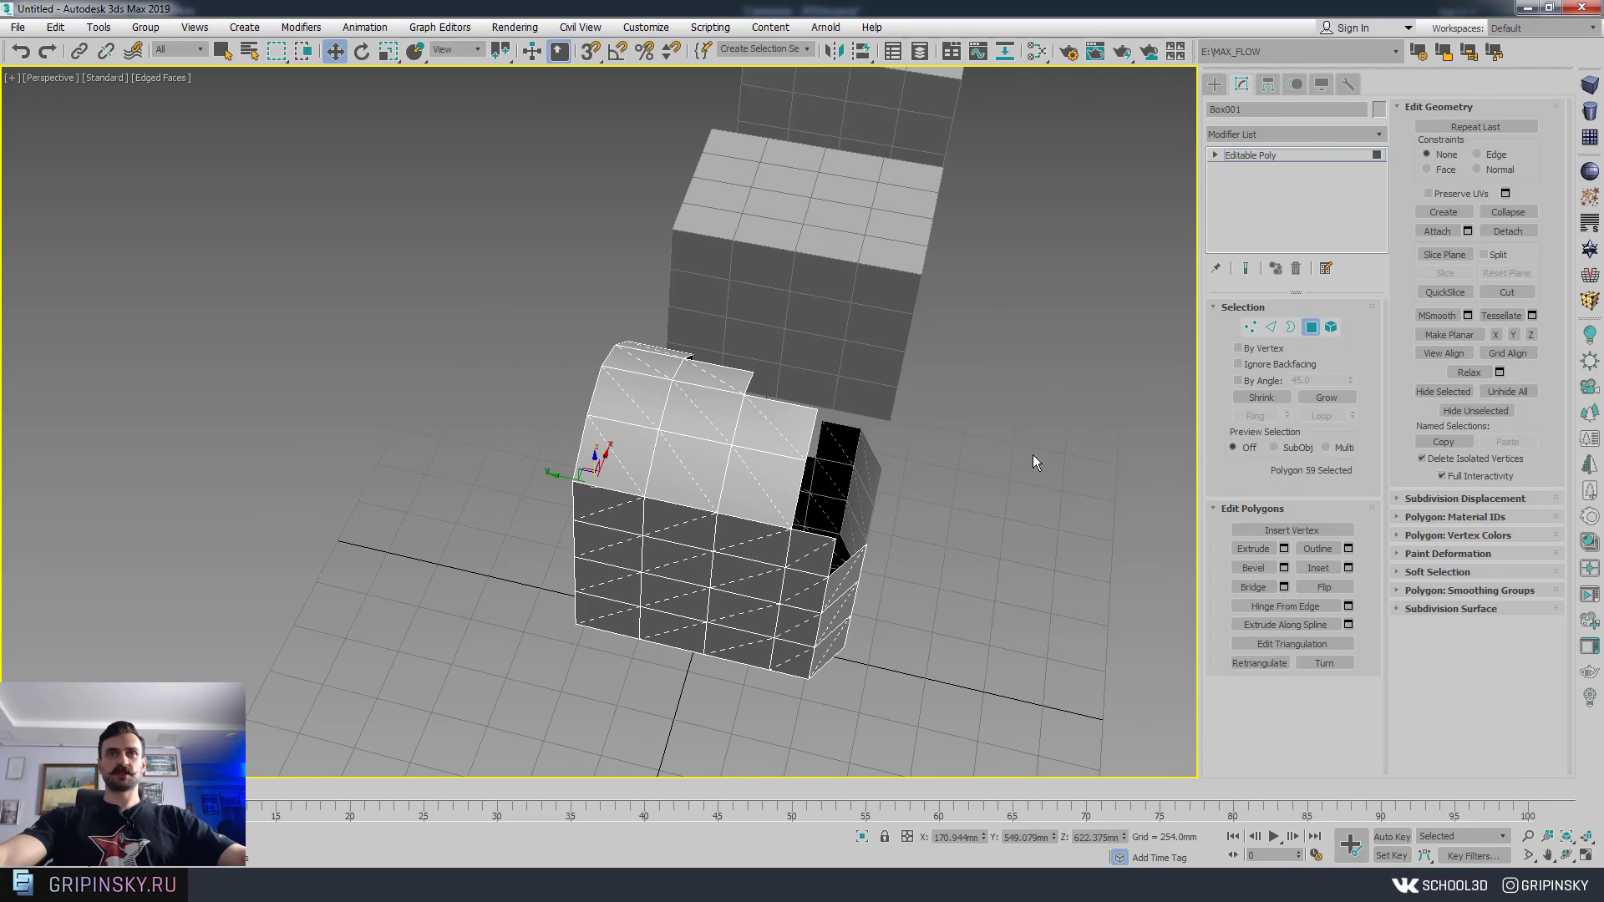
mouse_move(1033, 454)
middle_mouse_down("alt")
mouse_move(760, 440)
mouse_move(767, 455)
mouse_move(767, 411)
middle_mouse_up("alt")
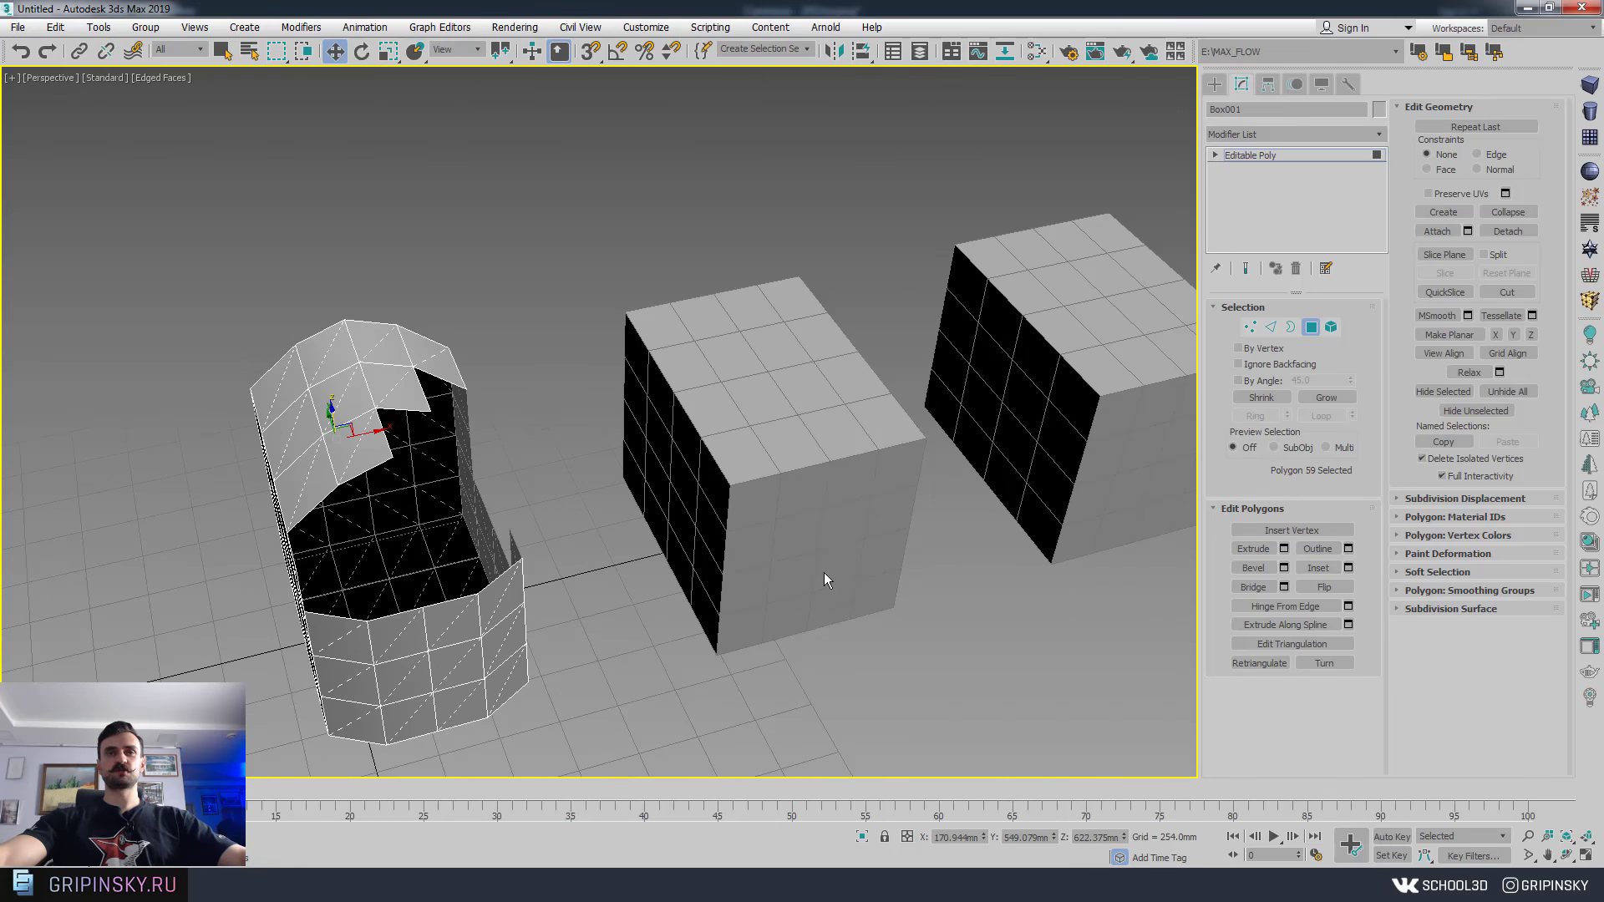
mouse_move(823, 576)
middle_mouse_down("alt")
mouse_move(845, 494)
mouse_move(812, 493)
mouse_move(845, 490)
mouse_move(824, 379)
mouse_move(844, 367)
middle_mouse_up("alt")
- Leave polygon editing and convert the second box, Box002, to an Editable Mesh
left_click(1269, 161)
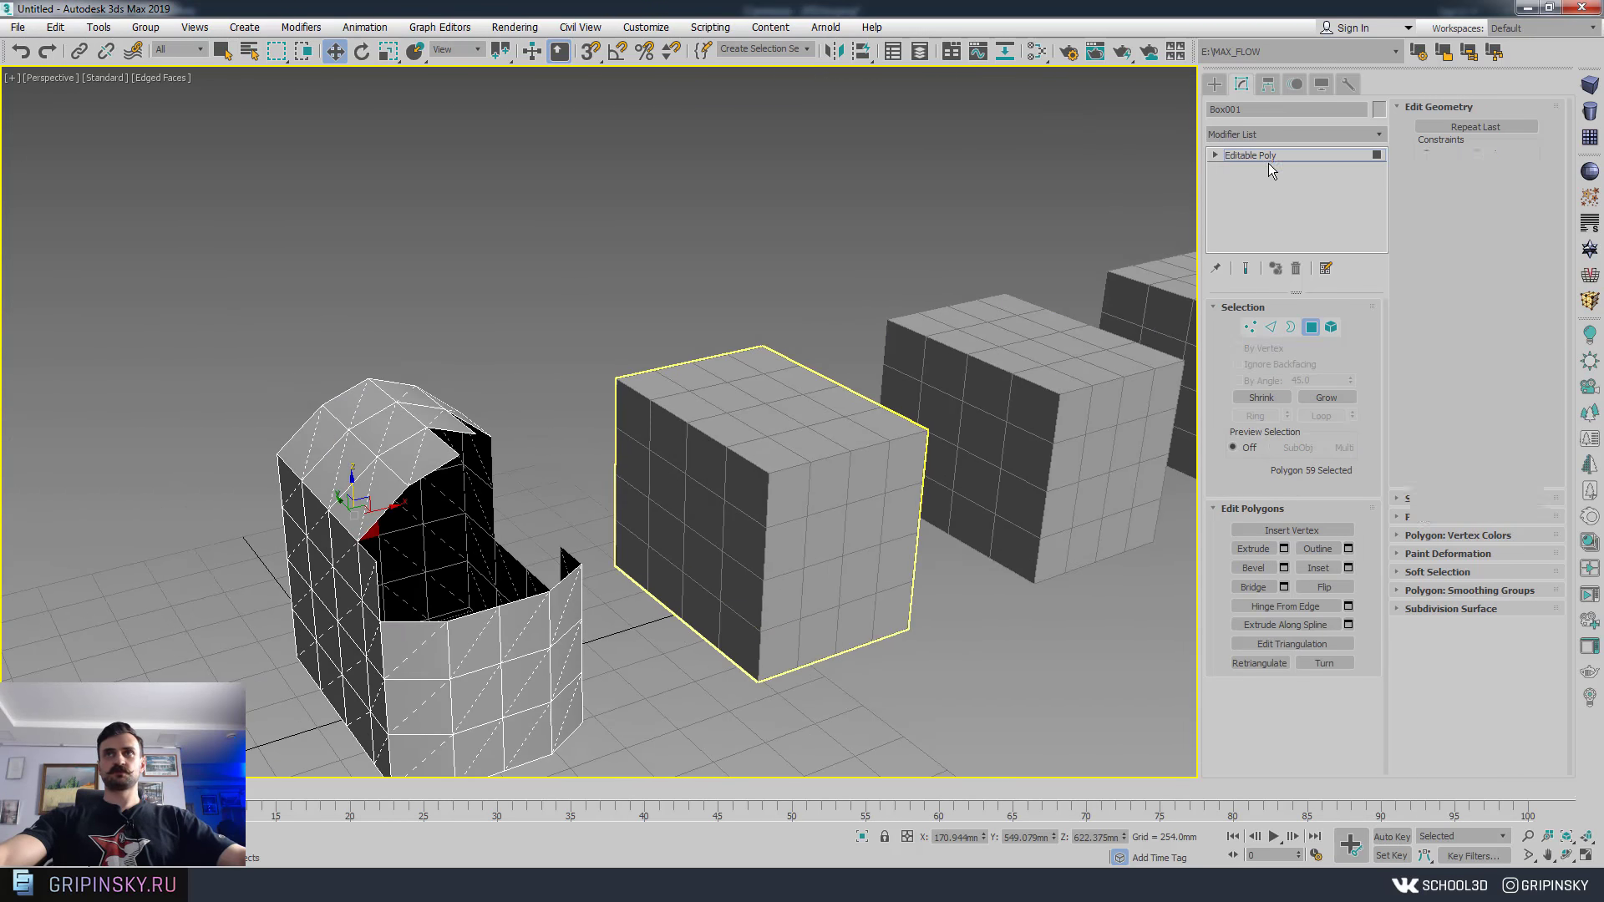
left_click(888, 542)
mouse_move(887, 542)
middle_mouse_down()
mouse_move(870, 473)
mouse_move(827, 468)
middle_mouse_up()
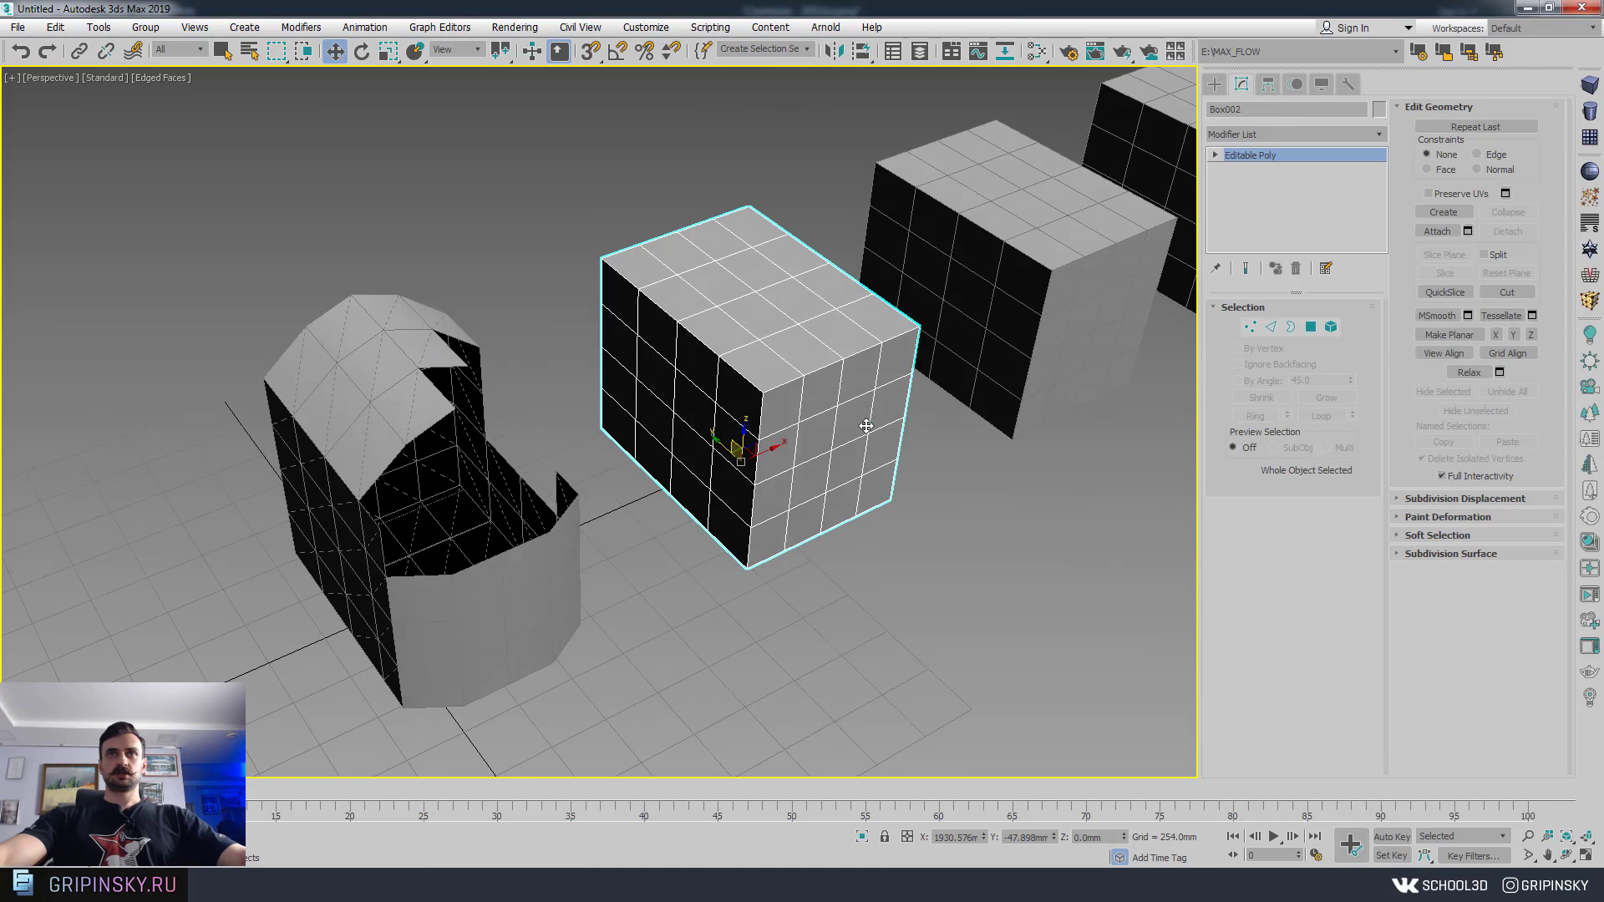
scroll(731, 319, "up", 4)
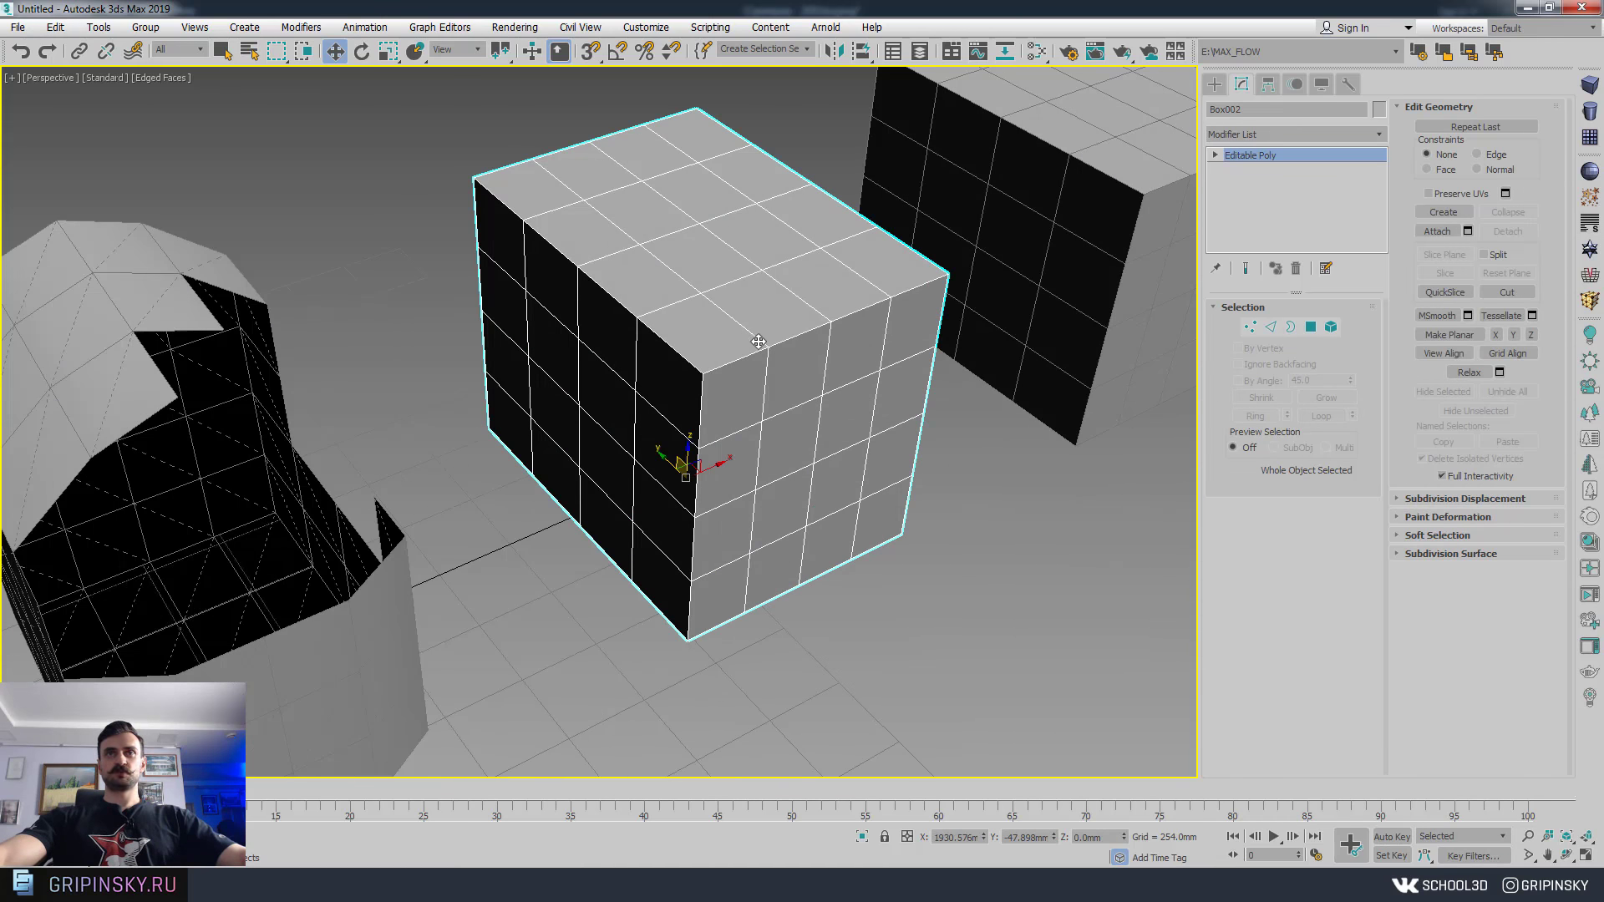
middle_click_drag(757, 342, 780, 349, "alt")
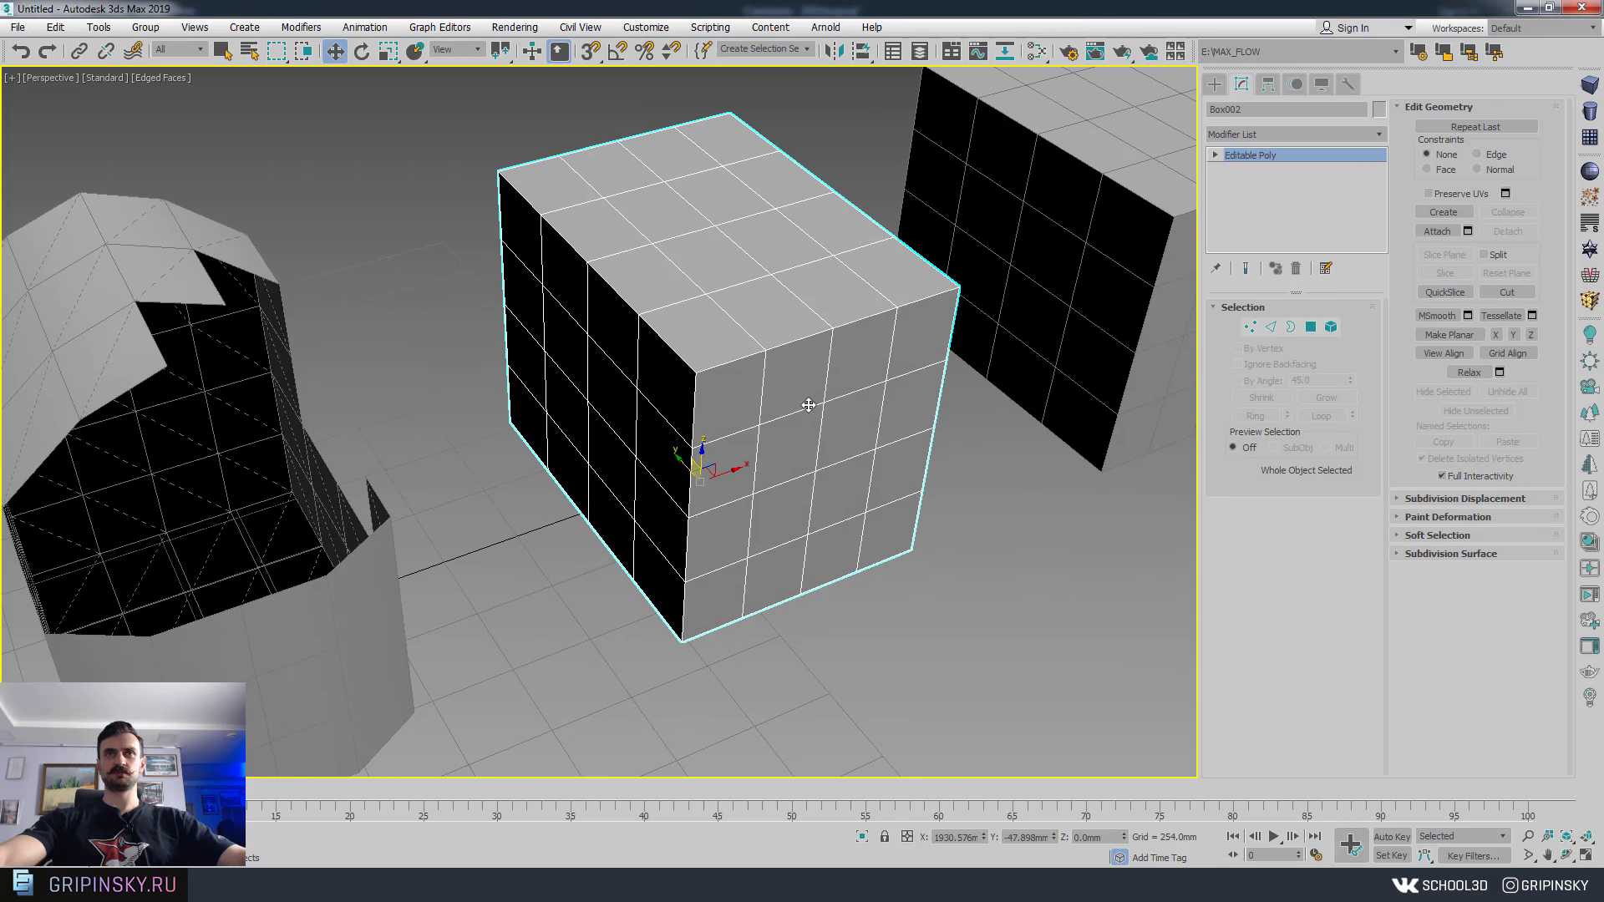
right_click(805, 334)
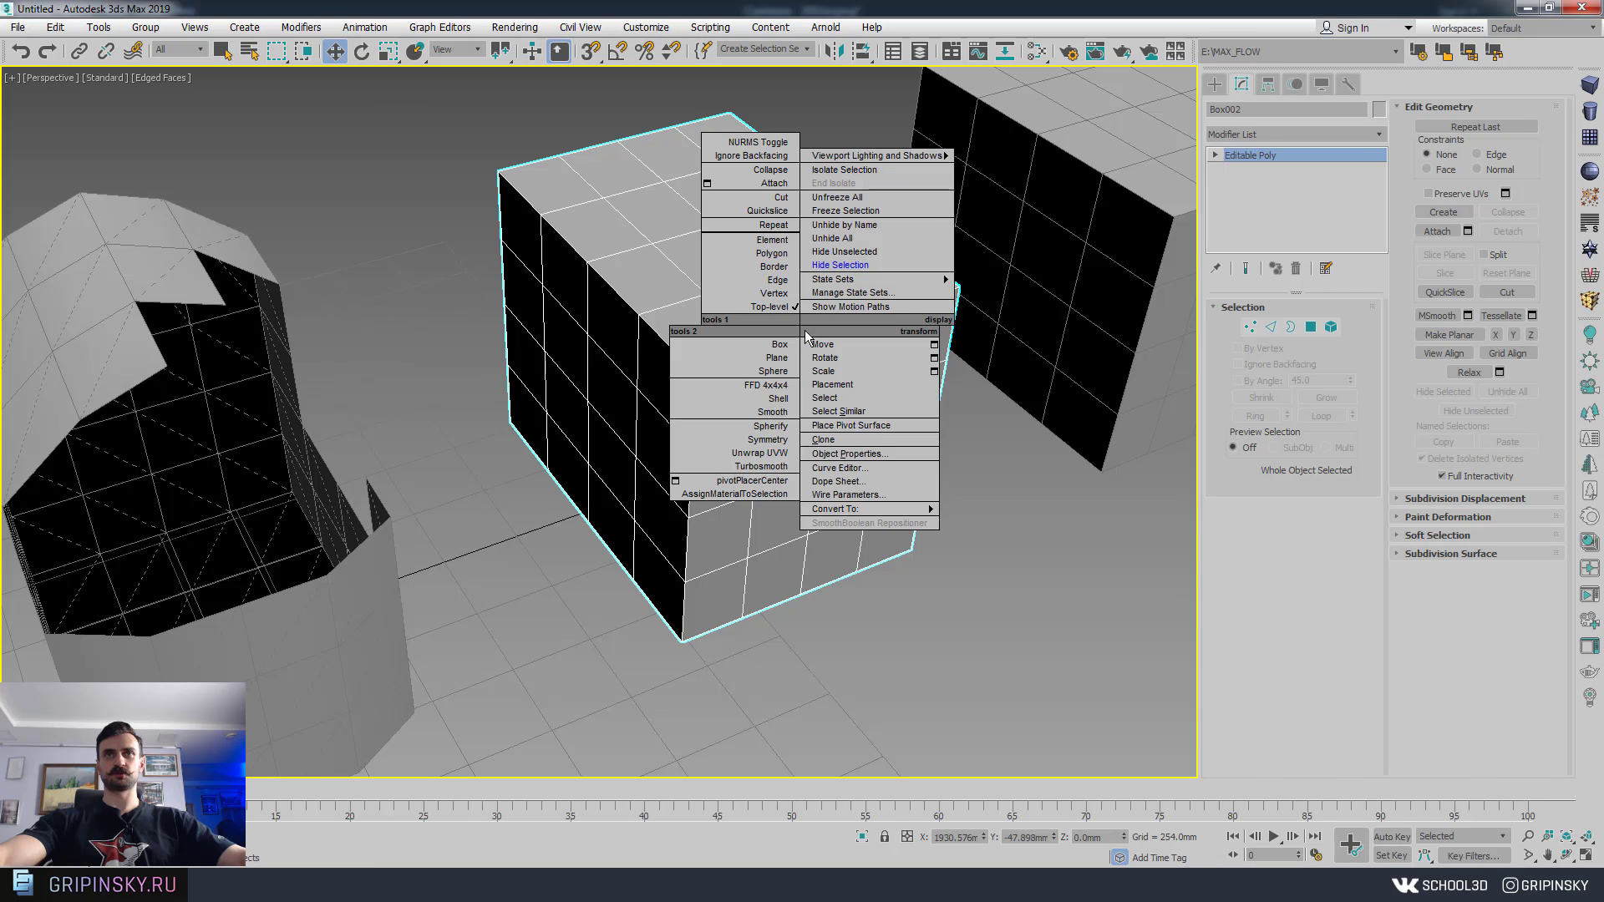
mouse_move(865, 509)
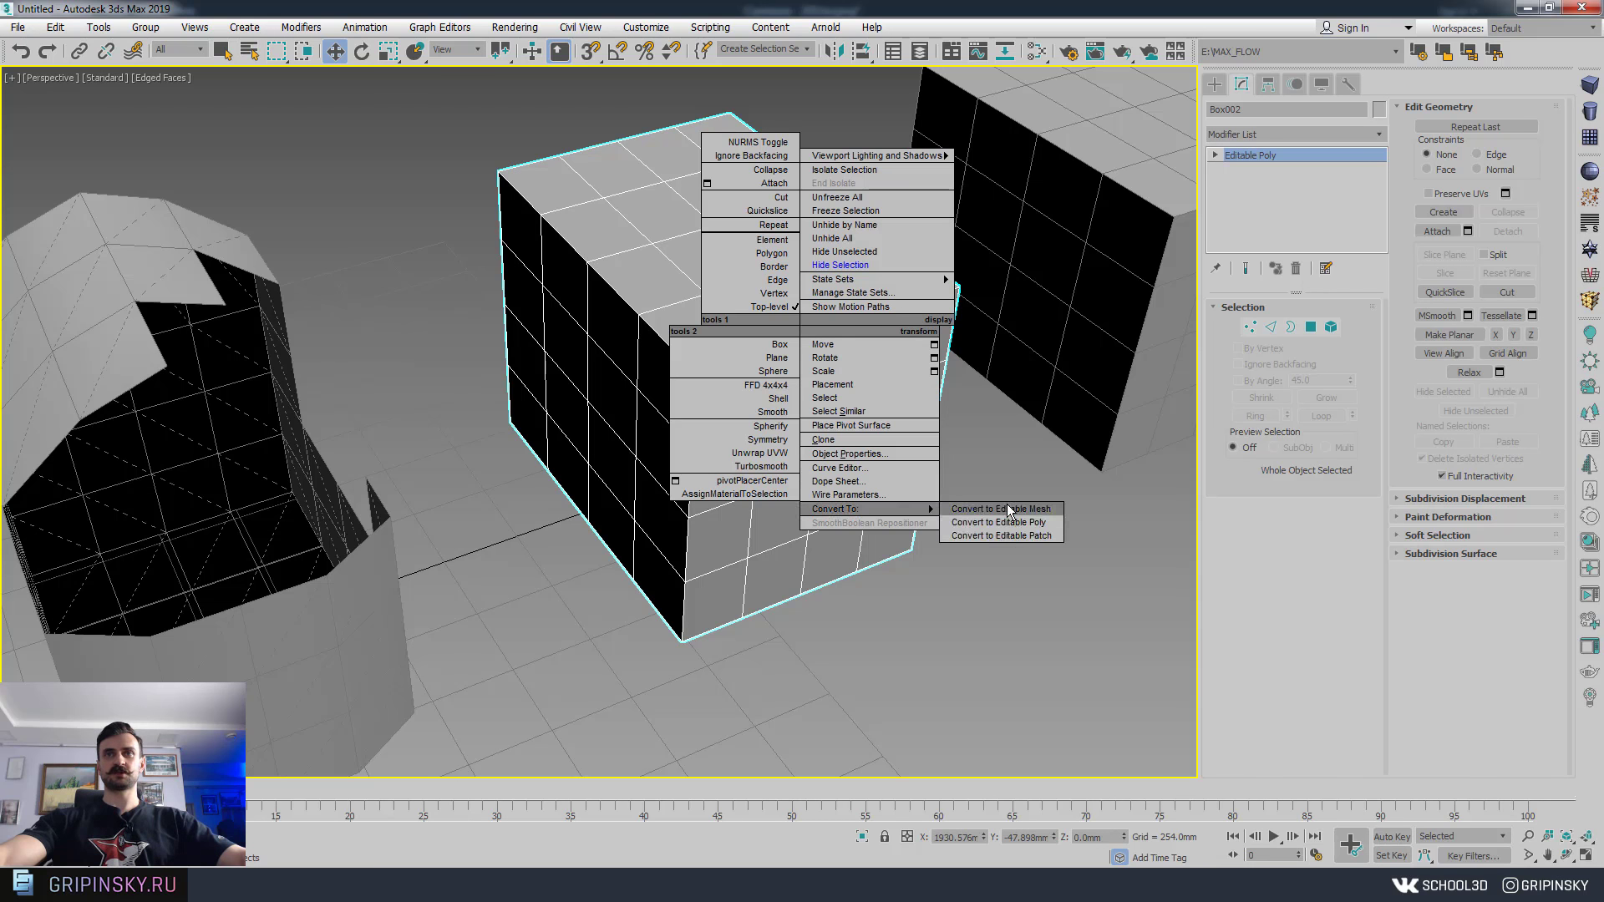
left_click(994, 510)
- In Face mode, select 19 triangular faces at Box002's corner
middle_click_drag(902, 426, 895, 448, "alt")
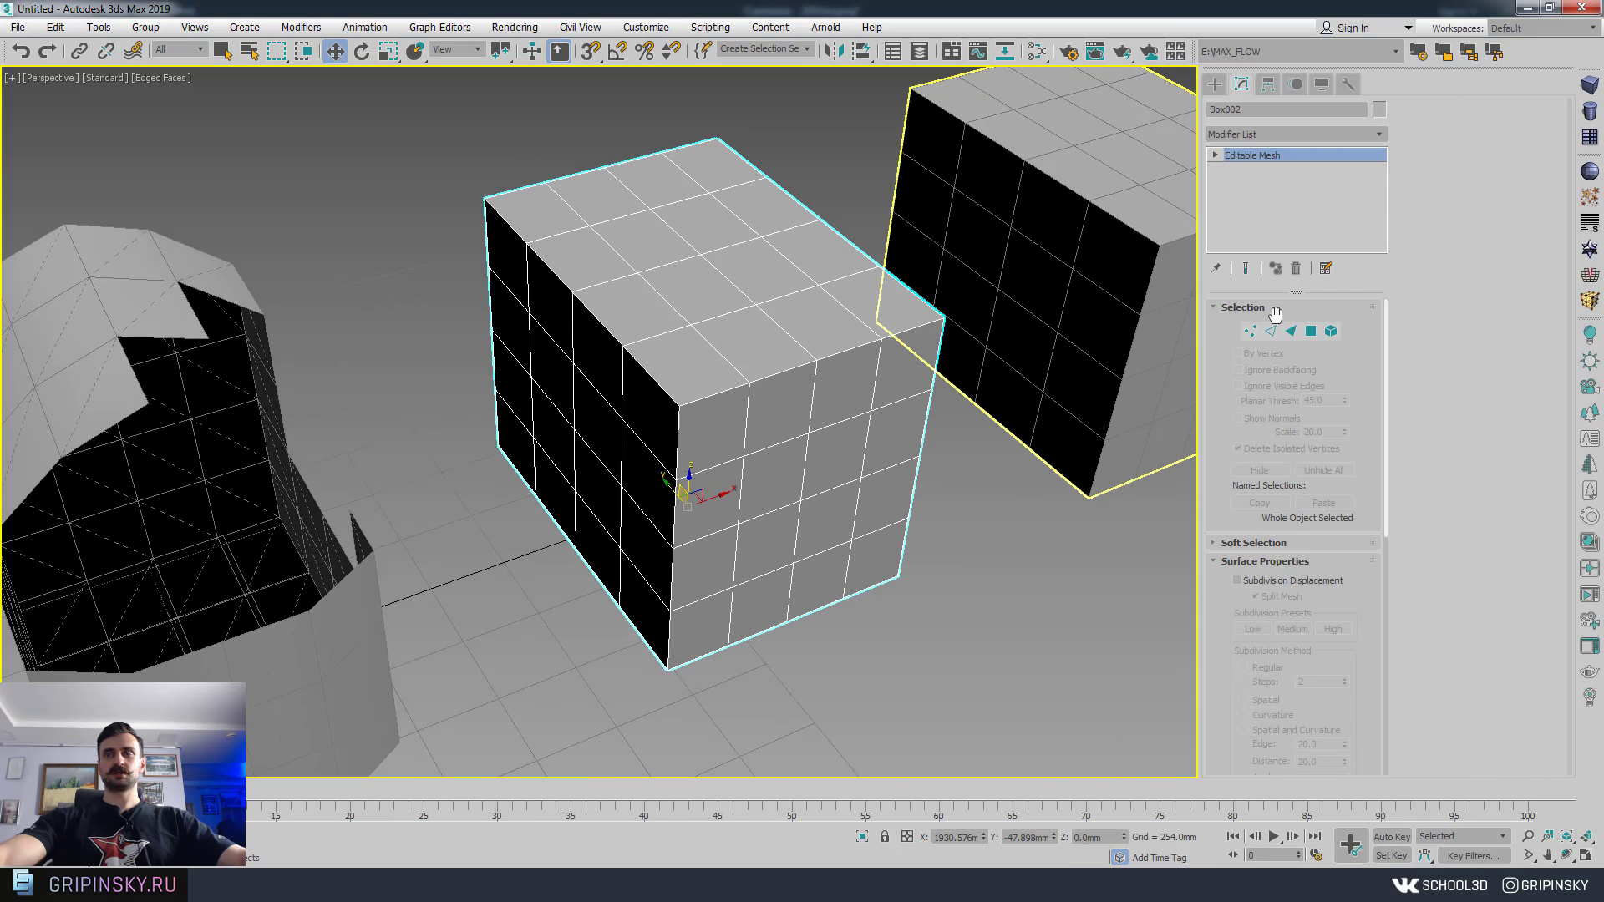
left_click(1293, 332)
left_click(742, 344)
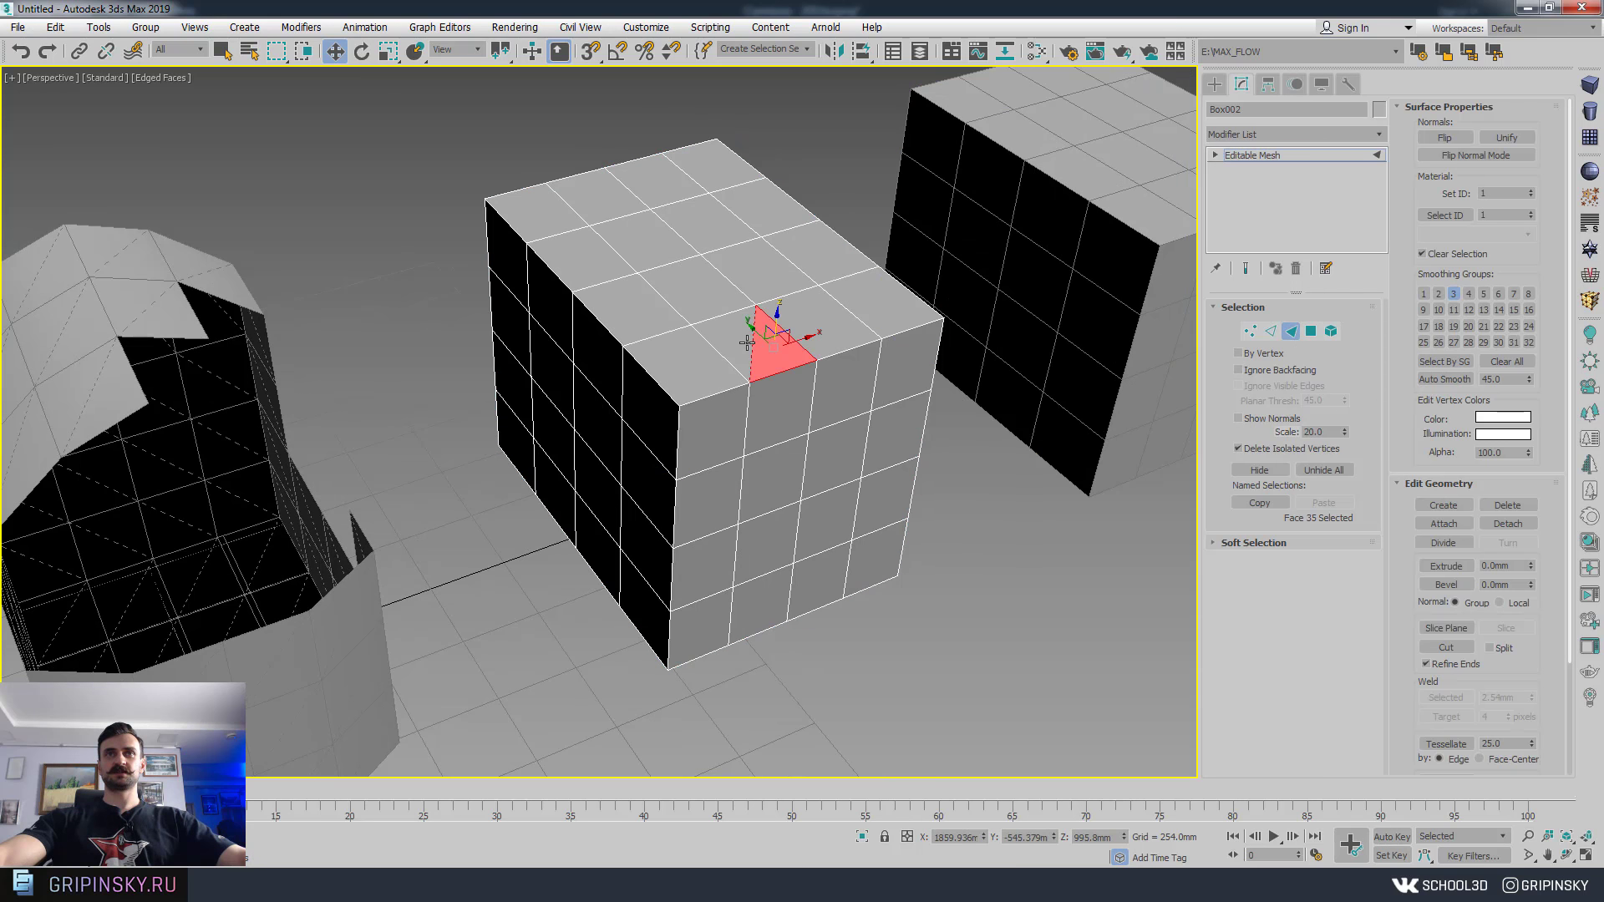
left_click(720, 367)
left_click(722, 427)
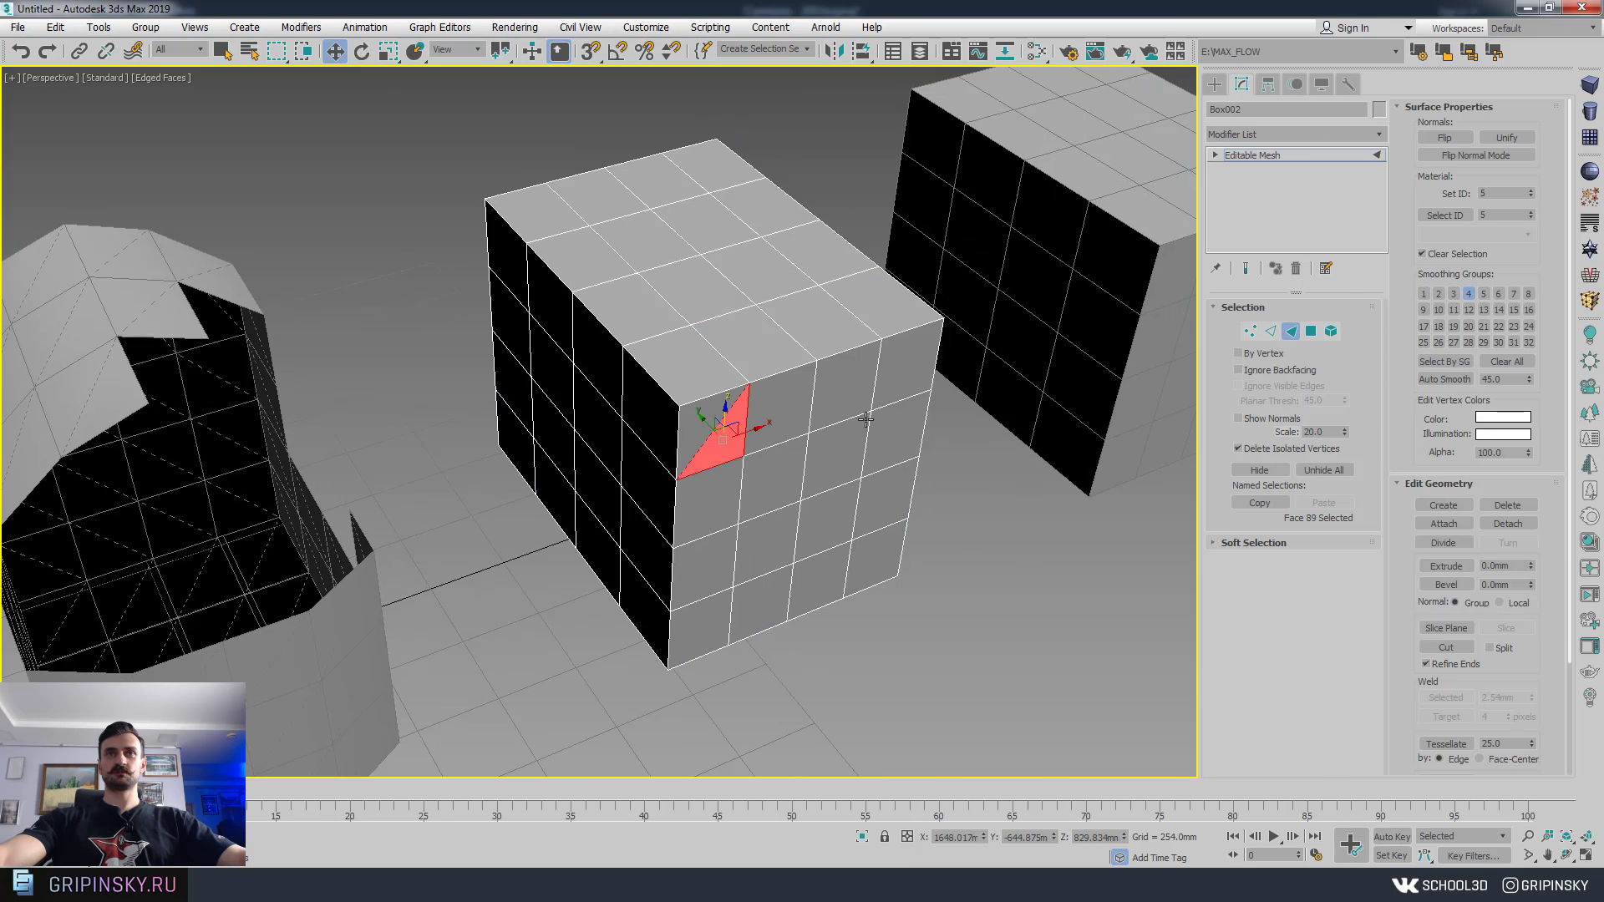
mouse_move(883, 413)
middle_mouse_down("alt")
mouse_move(840, 408)
mouse_move(846, 359)
middle_mouse_up("alt")
left_click_drag(746, 442, 744, 435)
middle_click_drag(744, 434, 1100, 407, "alt")
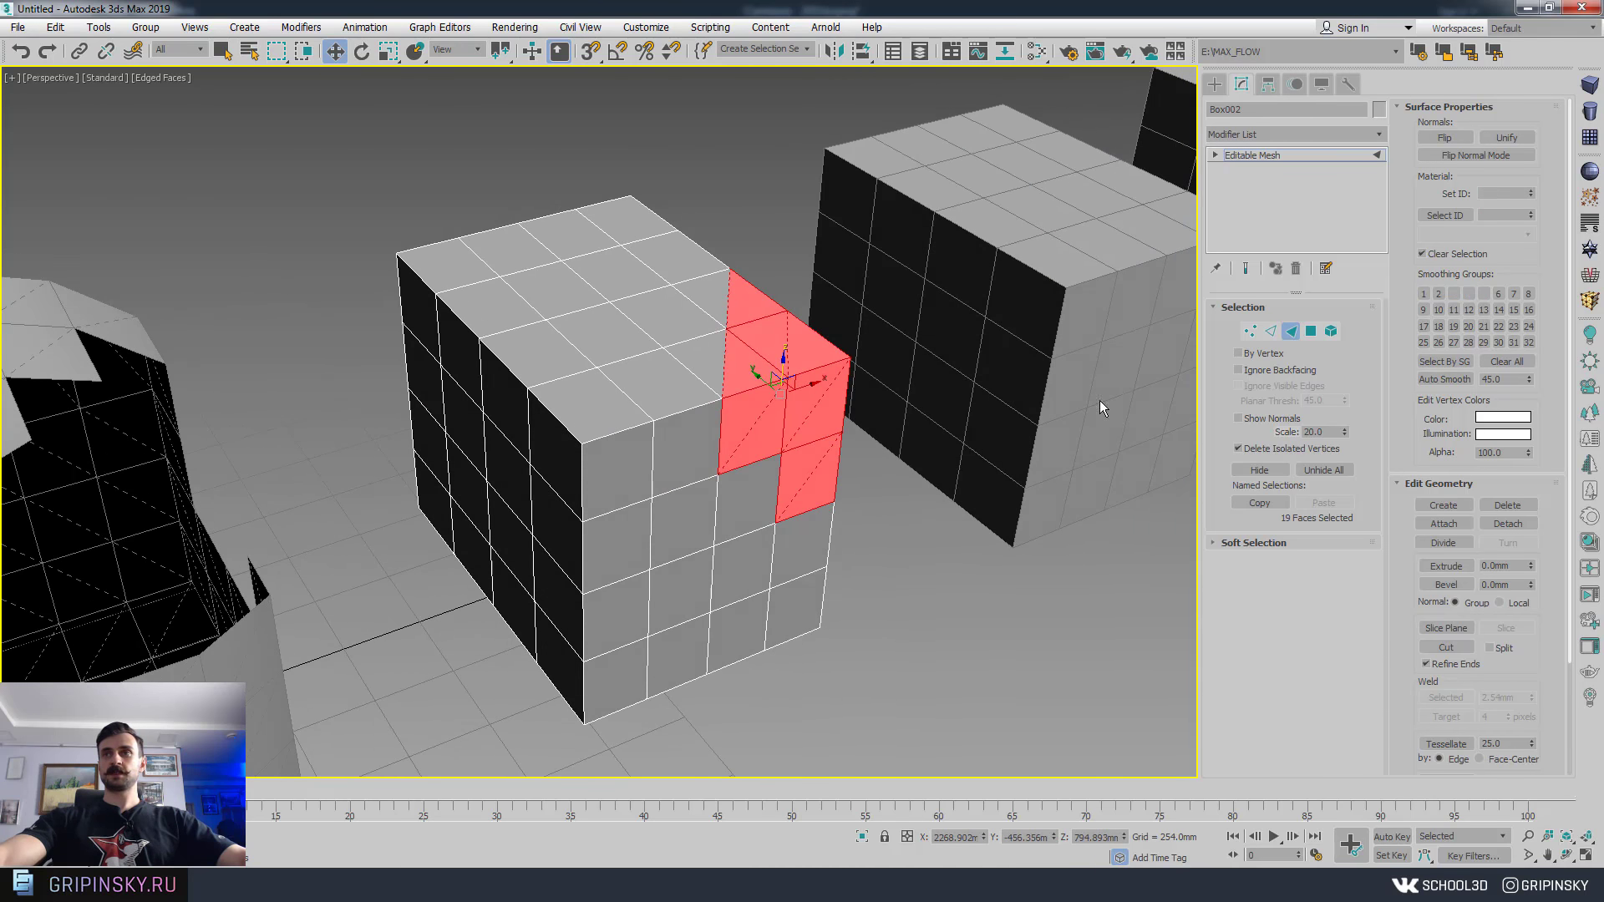
- Turn on Show Normals for the selected faces, inspect them, then return to object level
left_click(1247, 419)
mouse_move(969, 637)
middle_mouse_down("alt")
mouse_move(806, 527)
mouse_move(745, 521)
mouse_move(809, 551)
middle_mouse_up("alt")
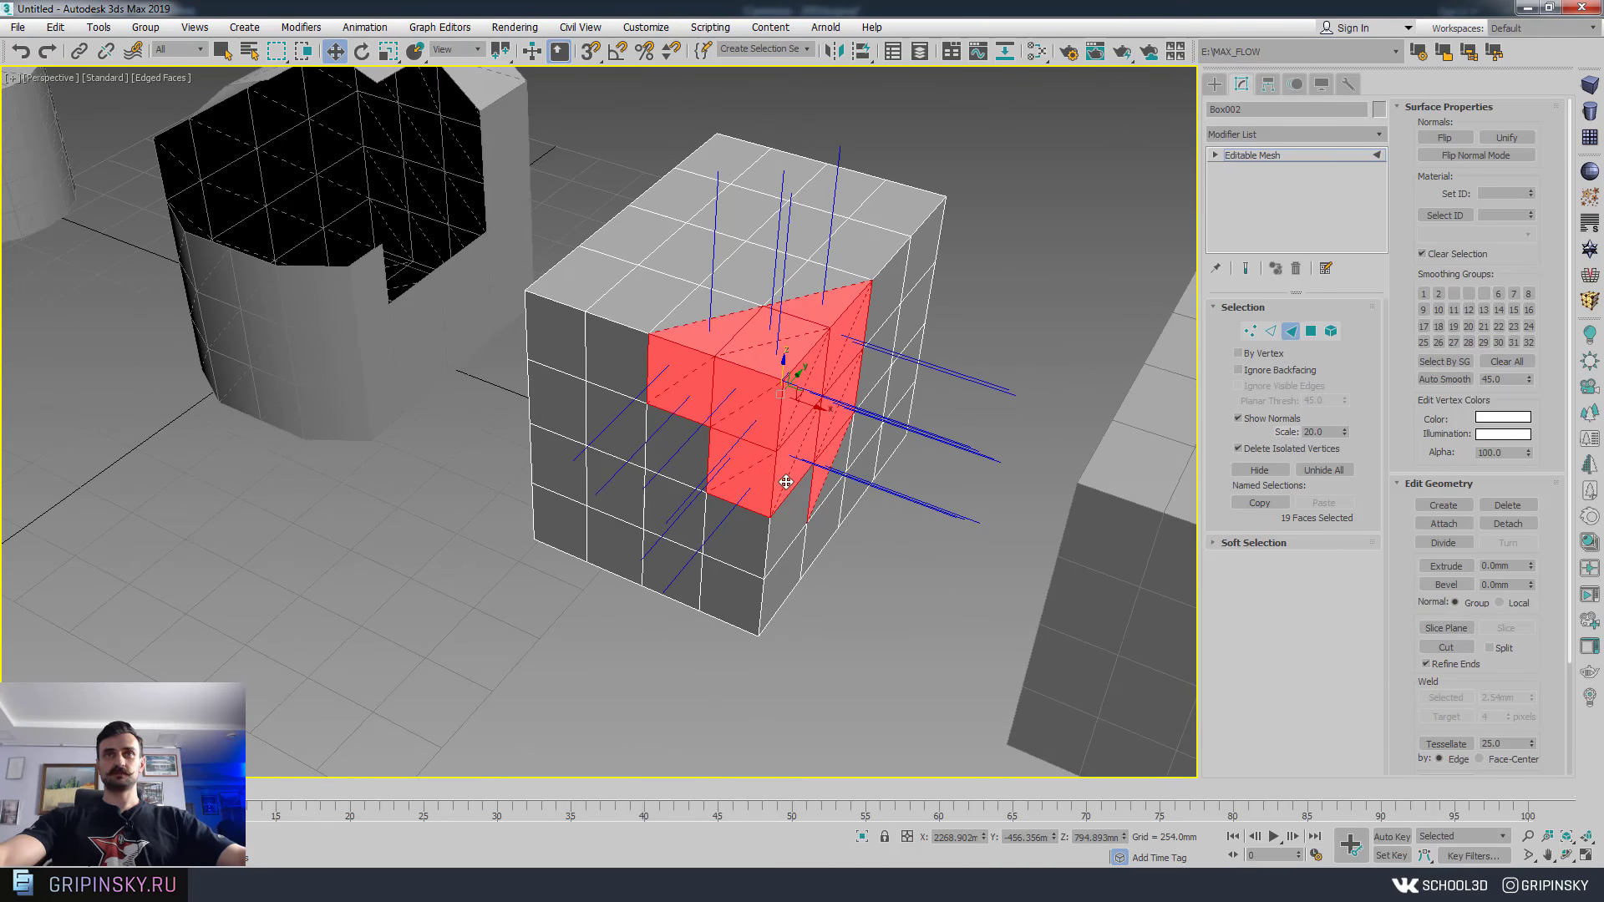
mouse_move(786, 482)
middle_mouse_down("alt")
mouse_move(783, 465)
mouse_move(749, 458)
middle_mouse_up("alt")
scroll(713, 399, "down", 4)
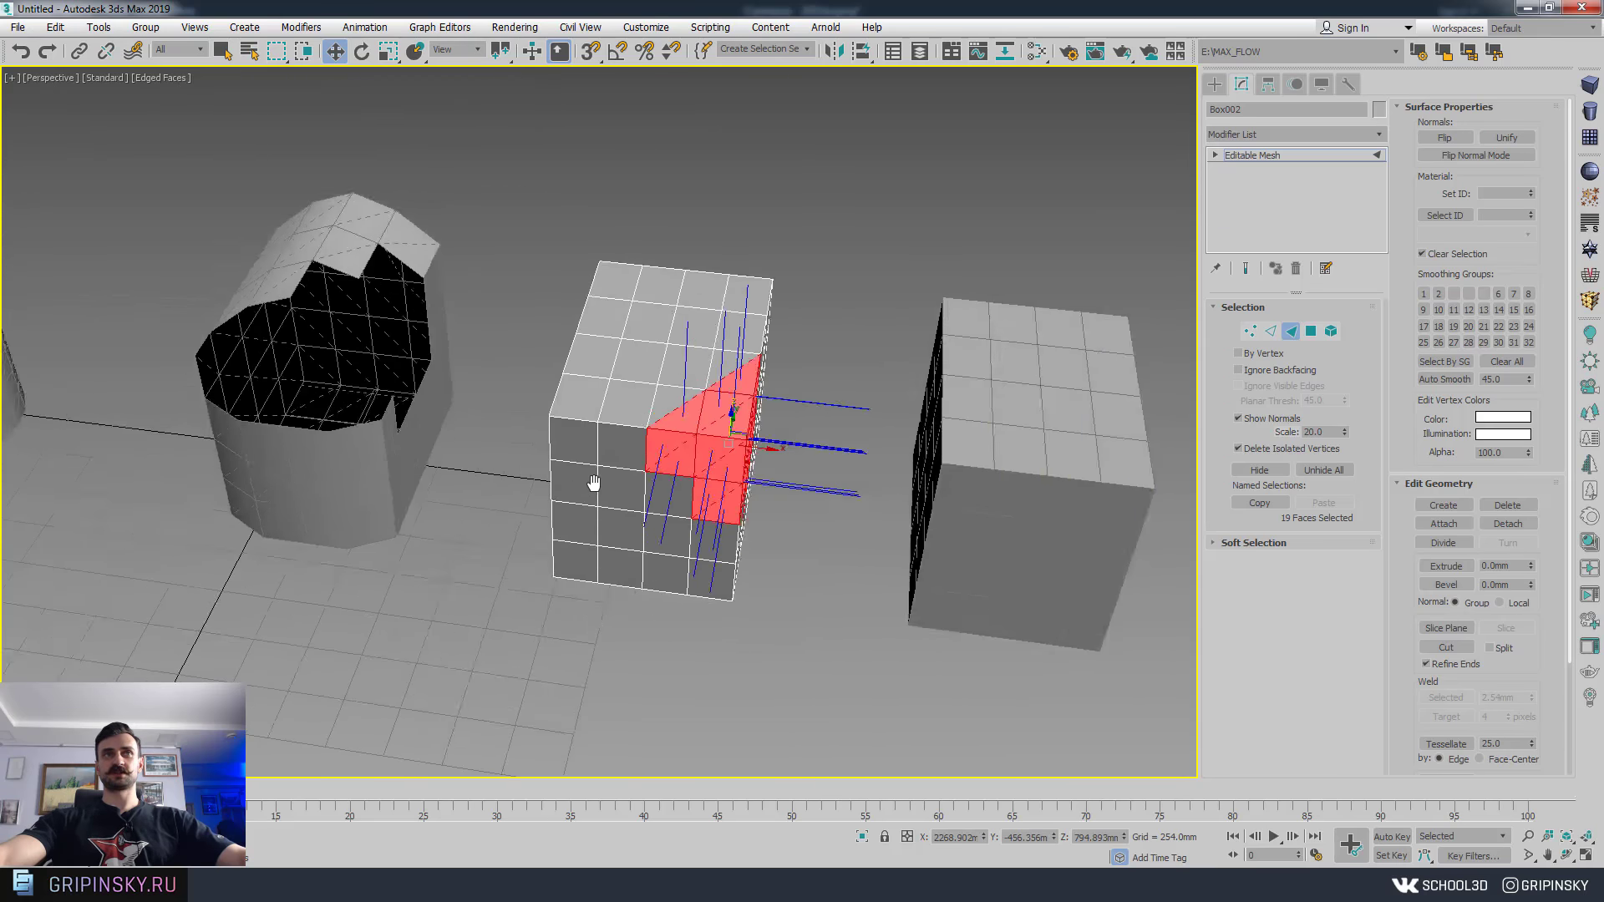
left_click(1276, 159)
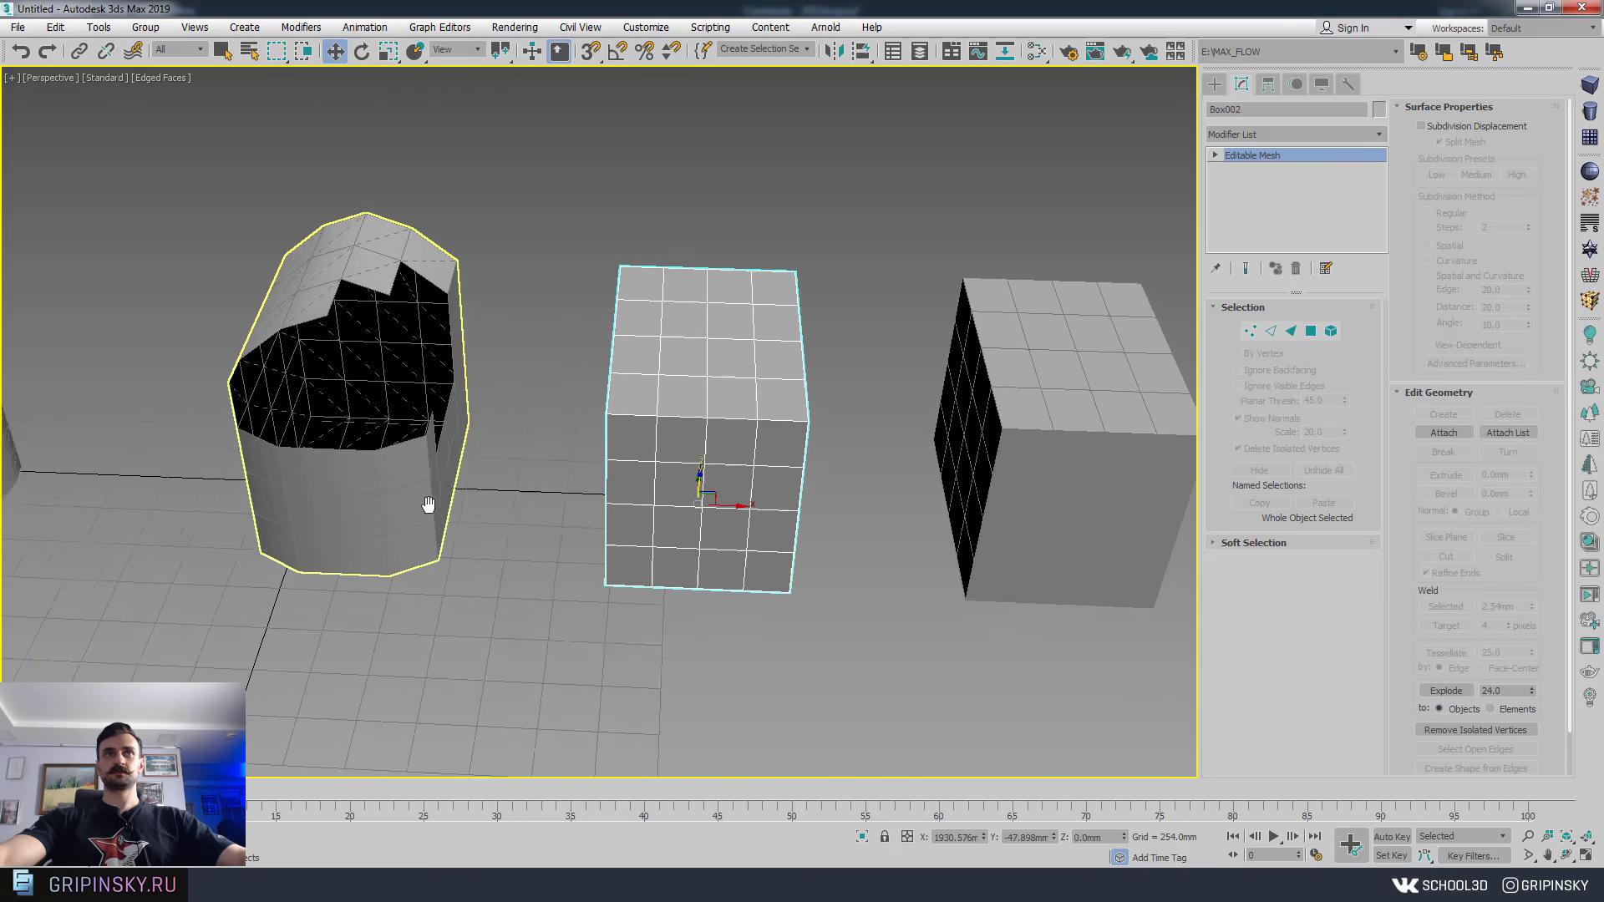
- Convert the cut-open box, Box001, to an Editable Mesh
middle_click_drag(429, 502, 579, 220, "alt")
left_click_drag(700, 437, 701, 439)
middle_click_drag(698, 350, 644, 384, "alt")
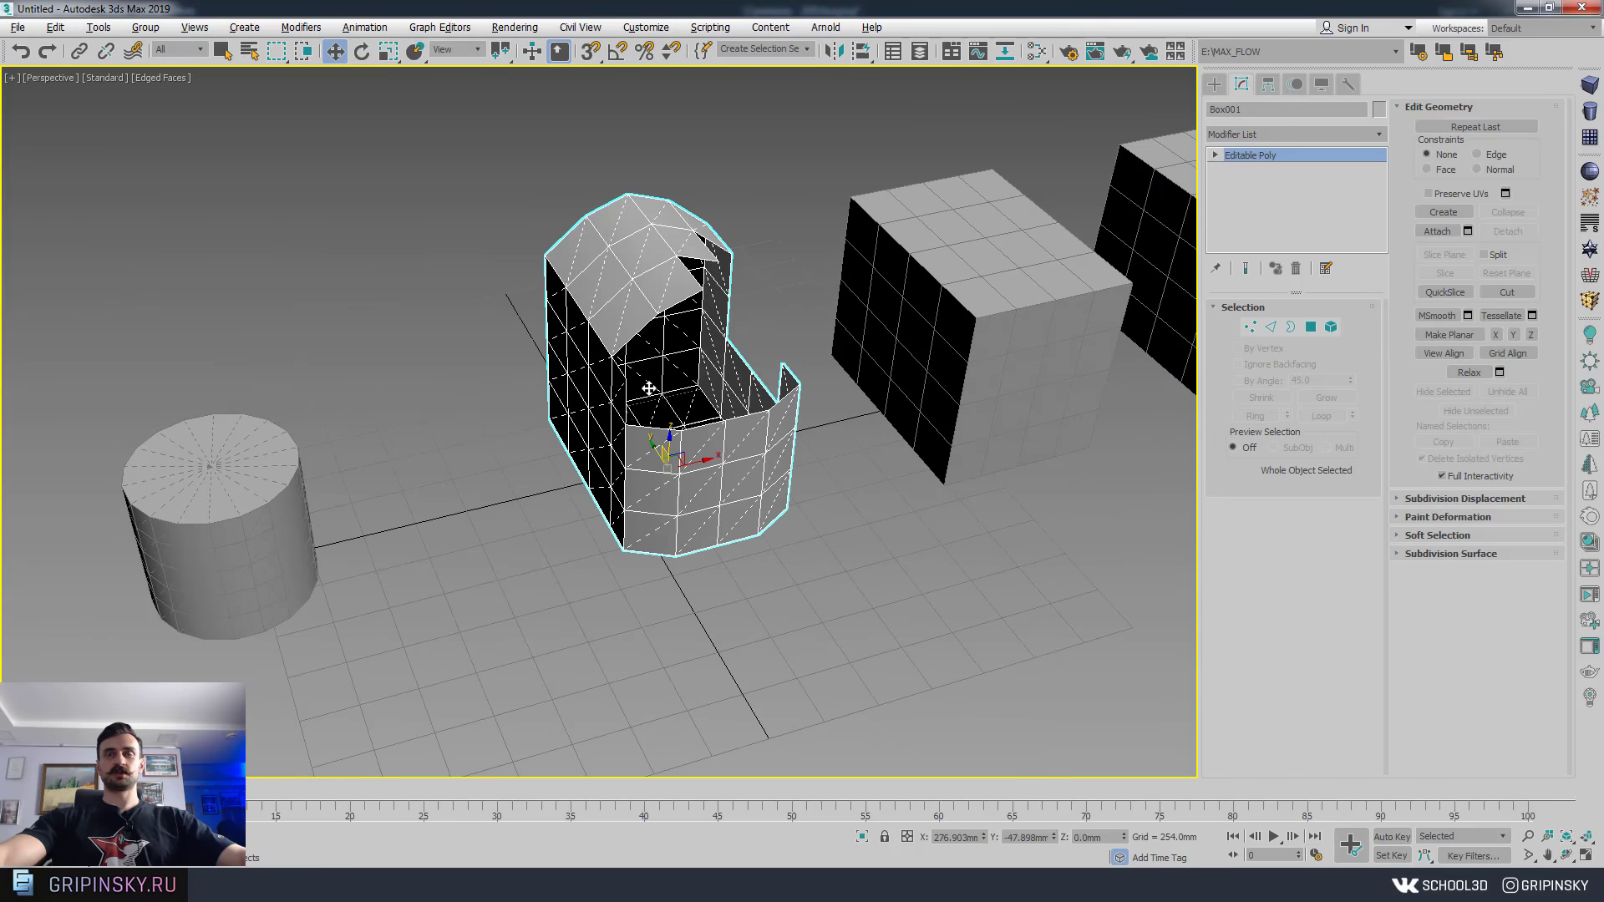
right_click(643, 382)
left_click(807, 567)
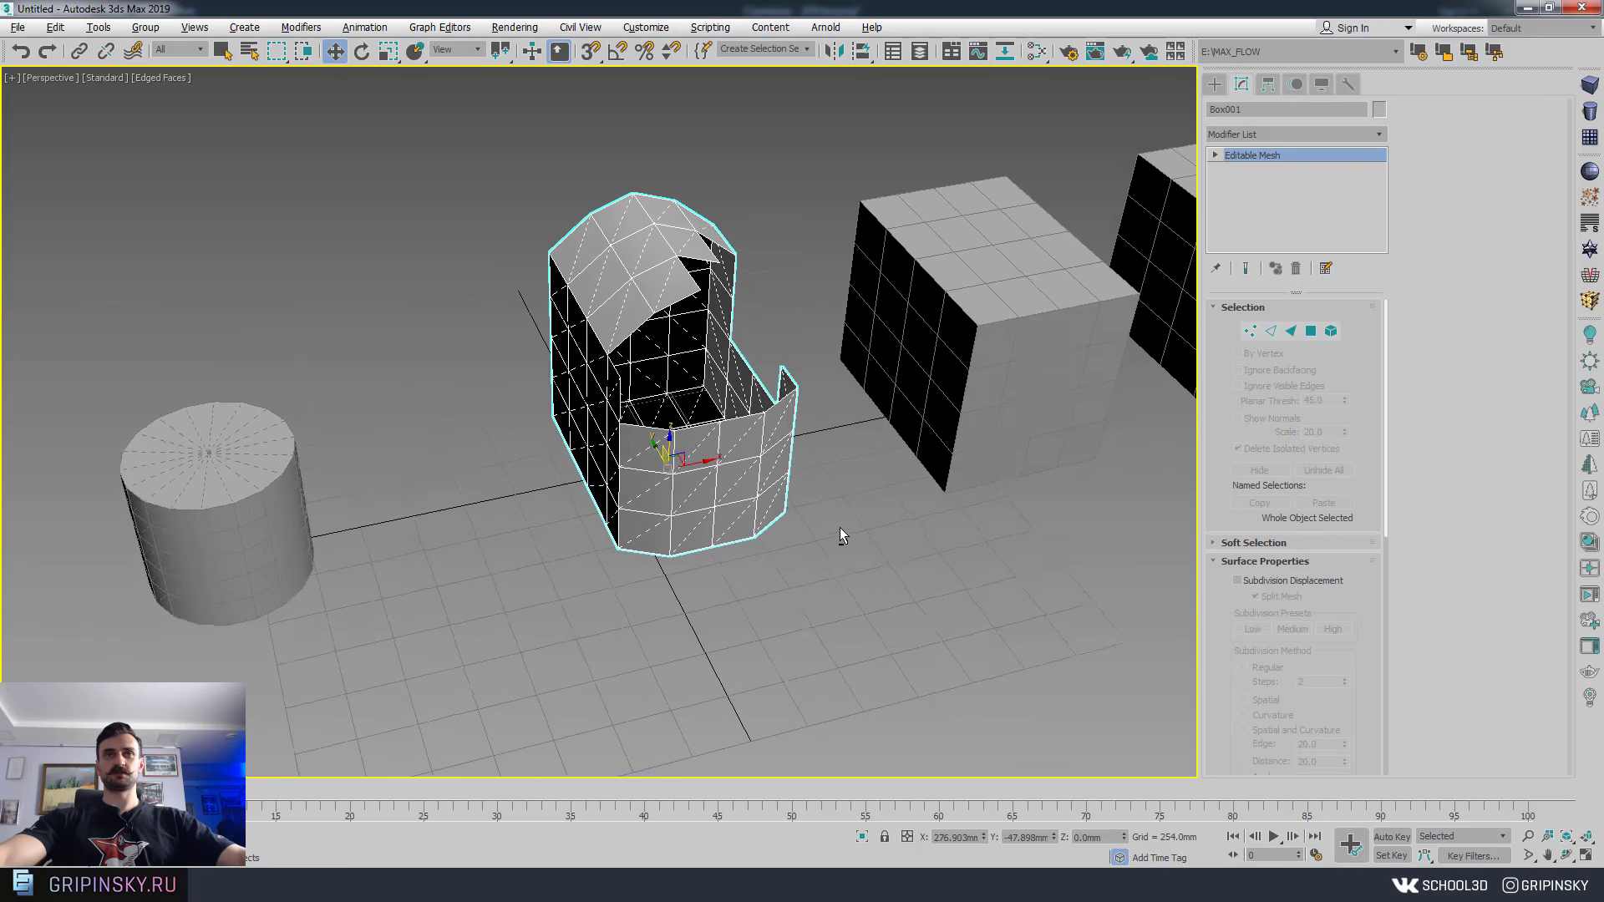
- Select all of Box001's faces to view their normals, then show the Standard Primitives list
middle_click_drag(840, 528, 1410, 281, "alt")
left_click(1294, 331)
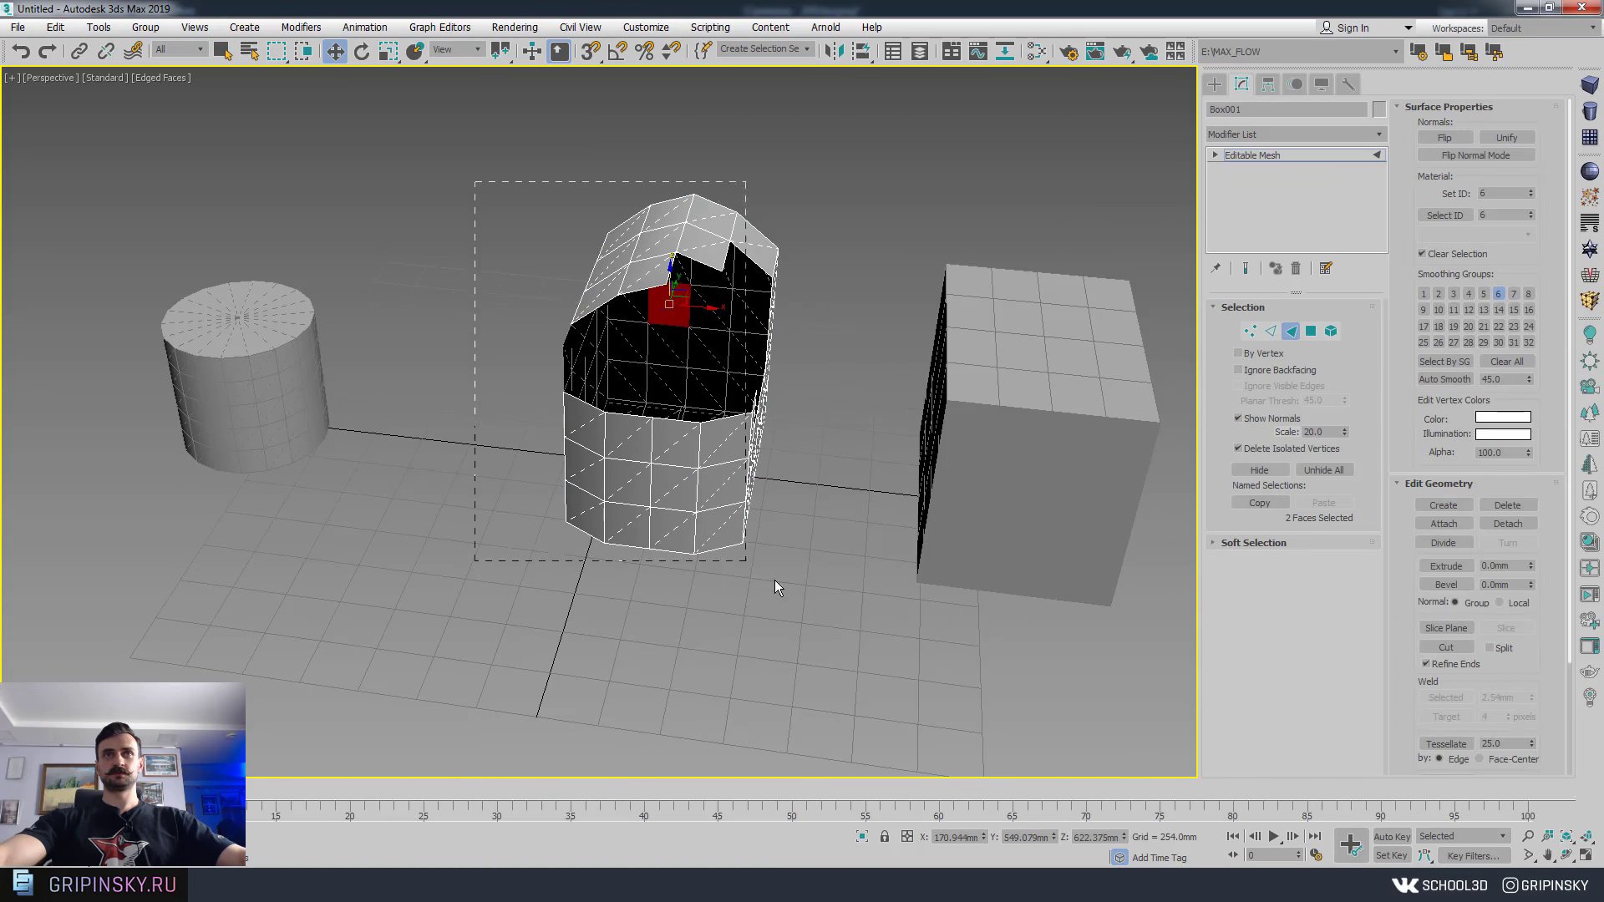
key("ctrl+a")
mouse_move(774, 580)
middle_mouse_down("alt")
mouse_move(852, 476)
mouse_move(1226, 223)
middle_mouse_up("alt")
left_click(1251, 157)
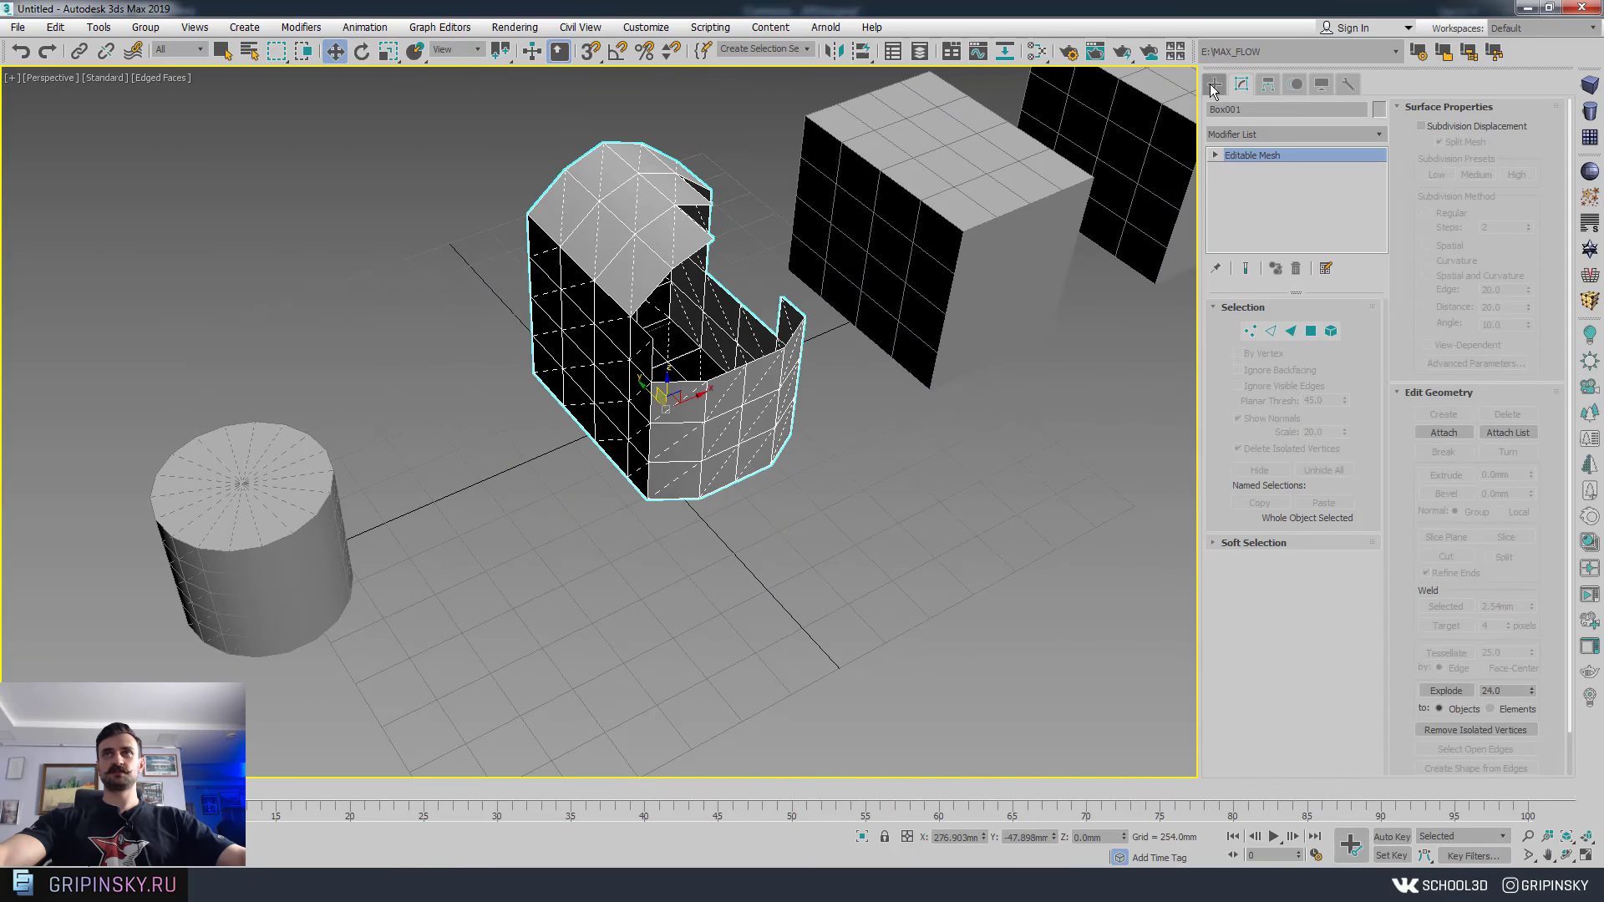
left_click(1215, 84)
middle_click_drag(961, 618, 895, 537)
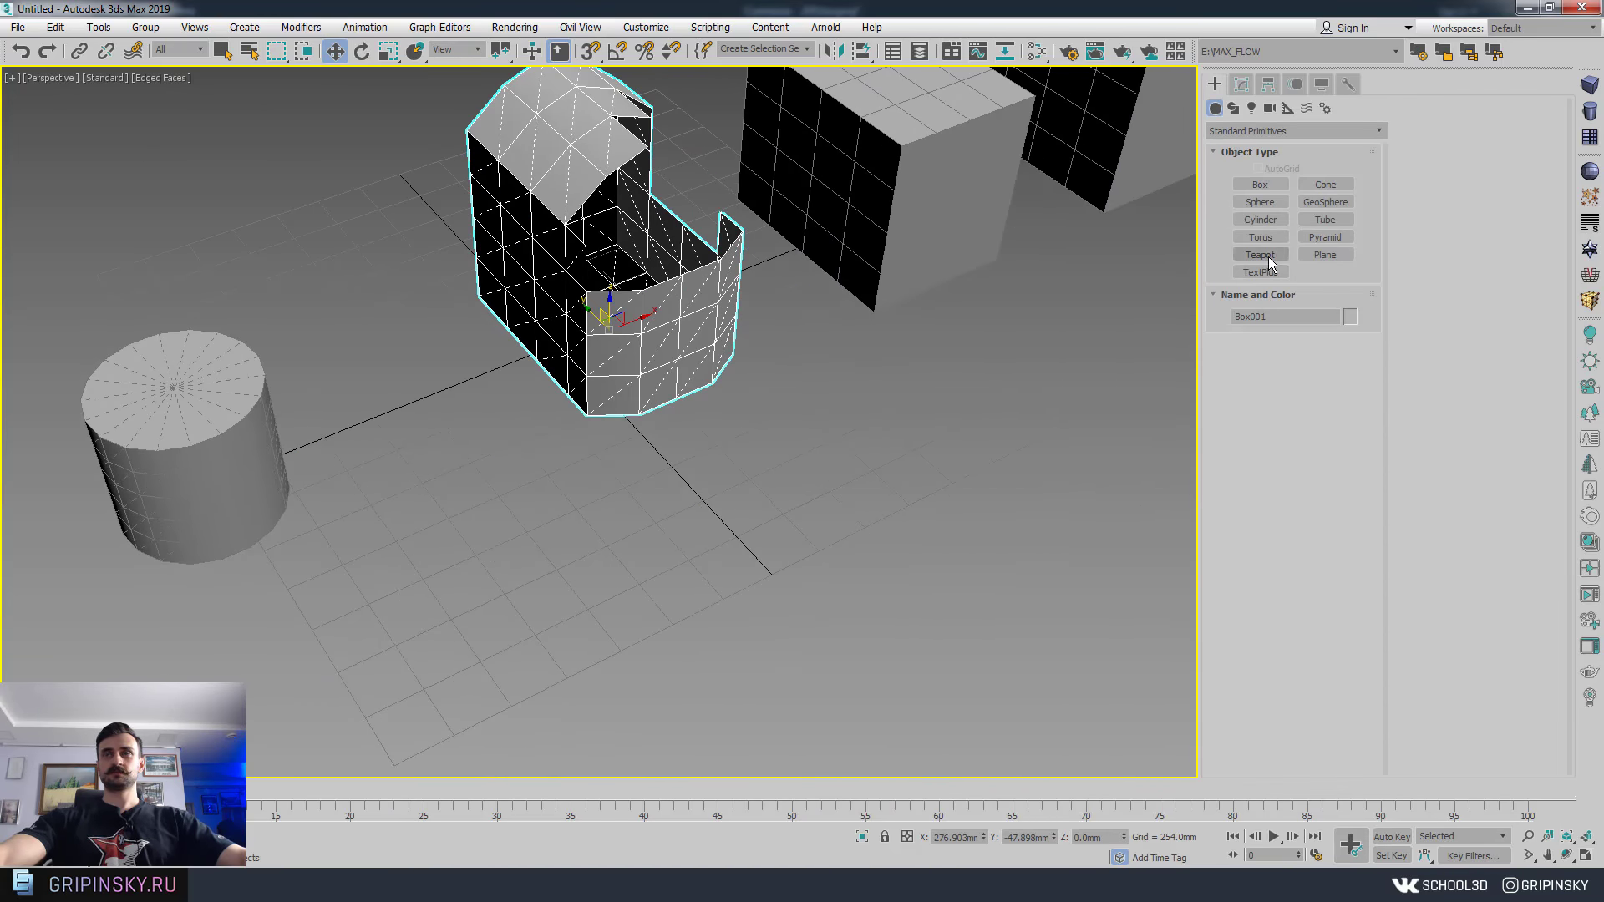
- Create a teapot with a radius of about 480
left_click(1256, 258)
middle_click_drag(798, 677, 756, 601)
left_click_drag(821, 519, 848, 618)
mouse_move(848, 618)
middle_mouse_down("alt")
mouse_move(1159, 499)
mouse_move(861, 528)
middle_mouse_up("alt")
left_click(1341, 448)
key("w")
- Convert the teapot to an Editable Mesh and select all 2304 faces with normals shown
right_click(860, 528)
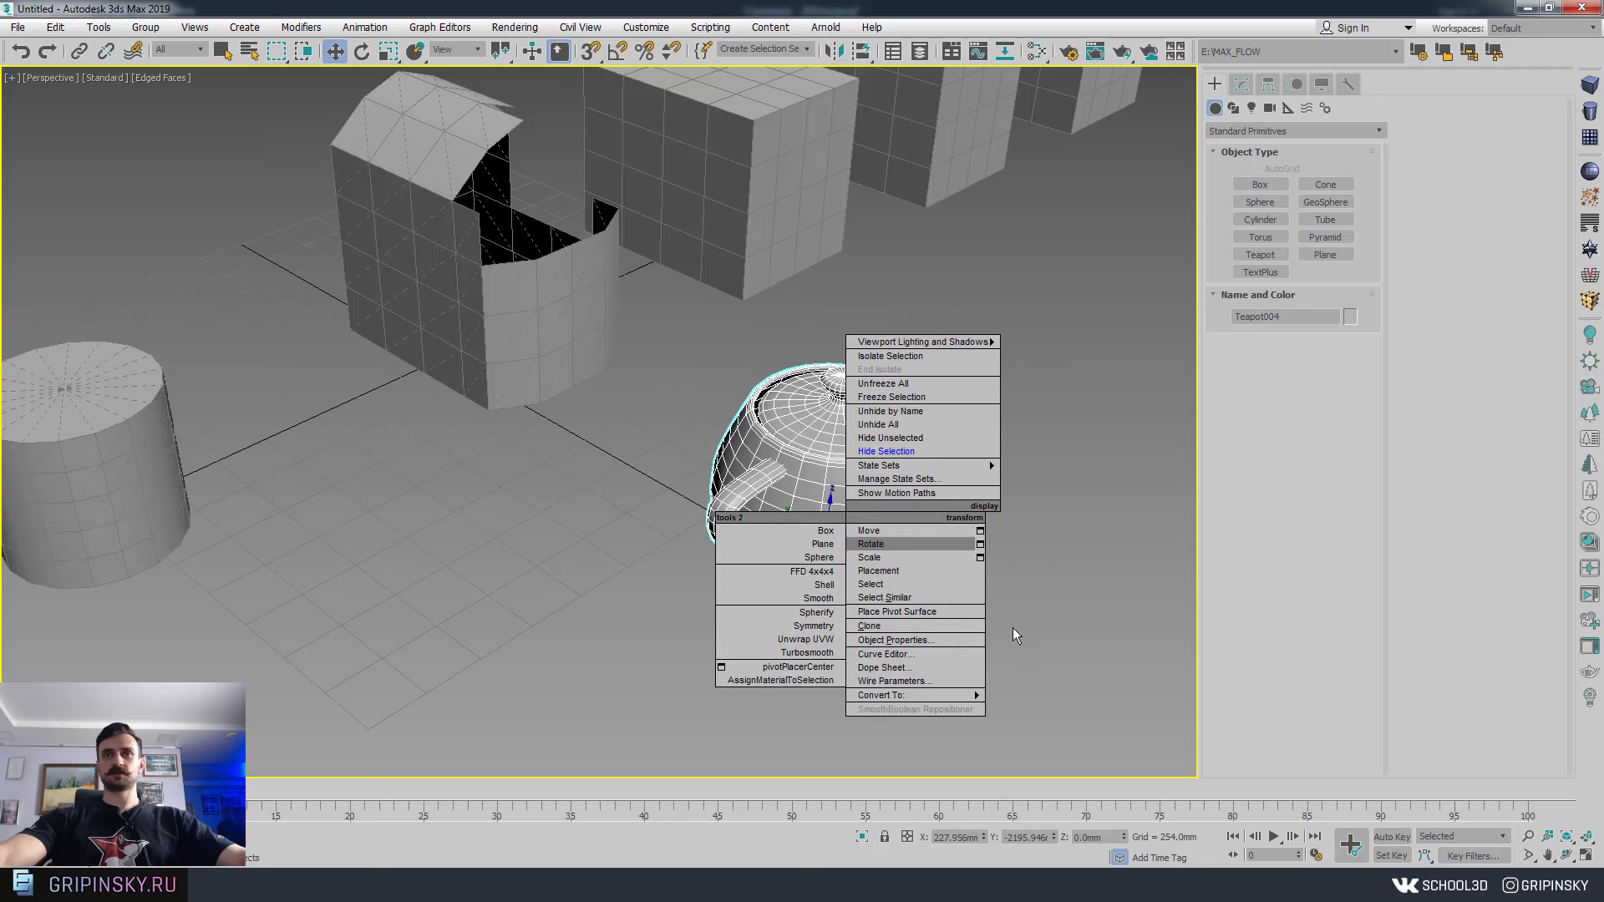
left_click(1022, 697)
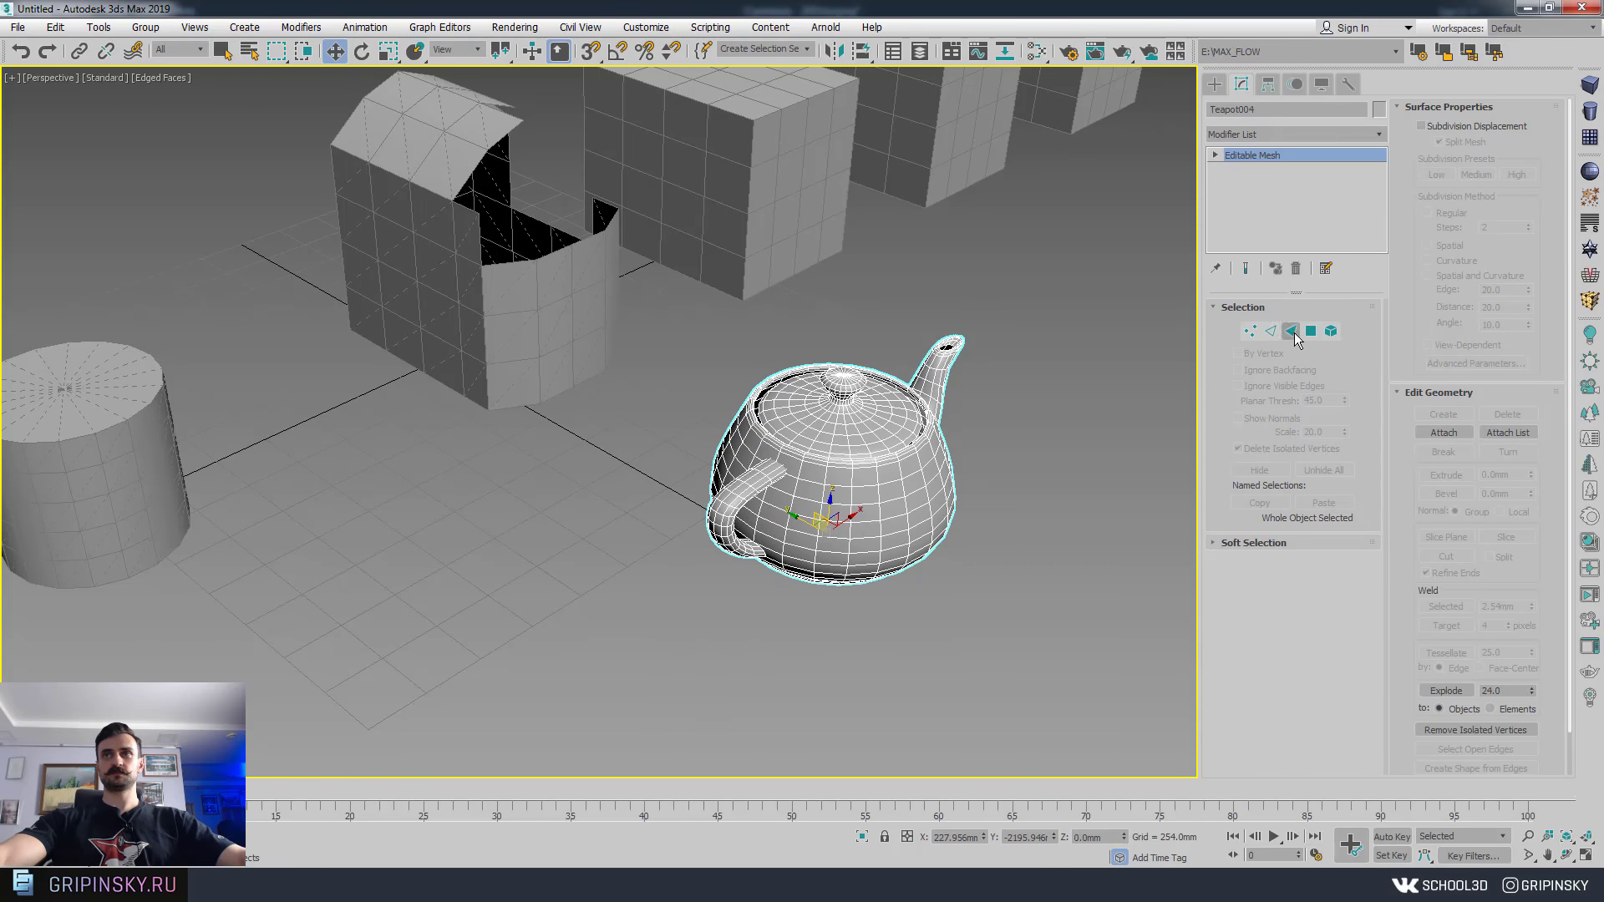
left_click(1291, 331)
left_click_drag(644, 329, 1095, 669)
mouse_move(1095, 669)
middle_mouse_down("alt")
mouse_move(962, 566)
mouse_move(836, 534)
mouse_move(844, 472)
mouse_move(879, 462)
mouse_move(848, 415)
mouse_move(838, 510)
mouse_move(896, 477)
middle_mouse_up("alt")
scroll(835, 534, "up", 4)
scroll(861, 468, "down", 3)
scroll(848, 476, "down", 4)
scroll(848, 472, "up", 3)
scroll(858, 506, "down", 3)
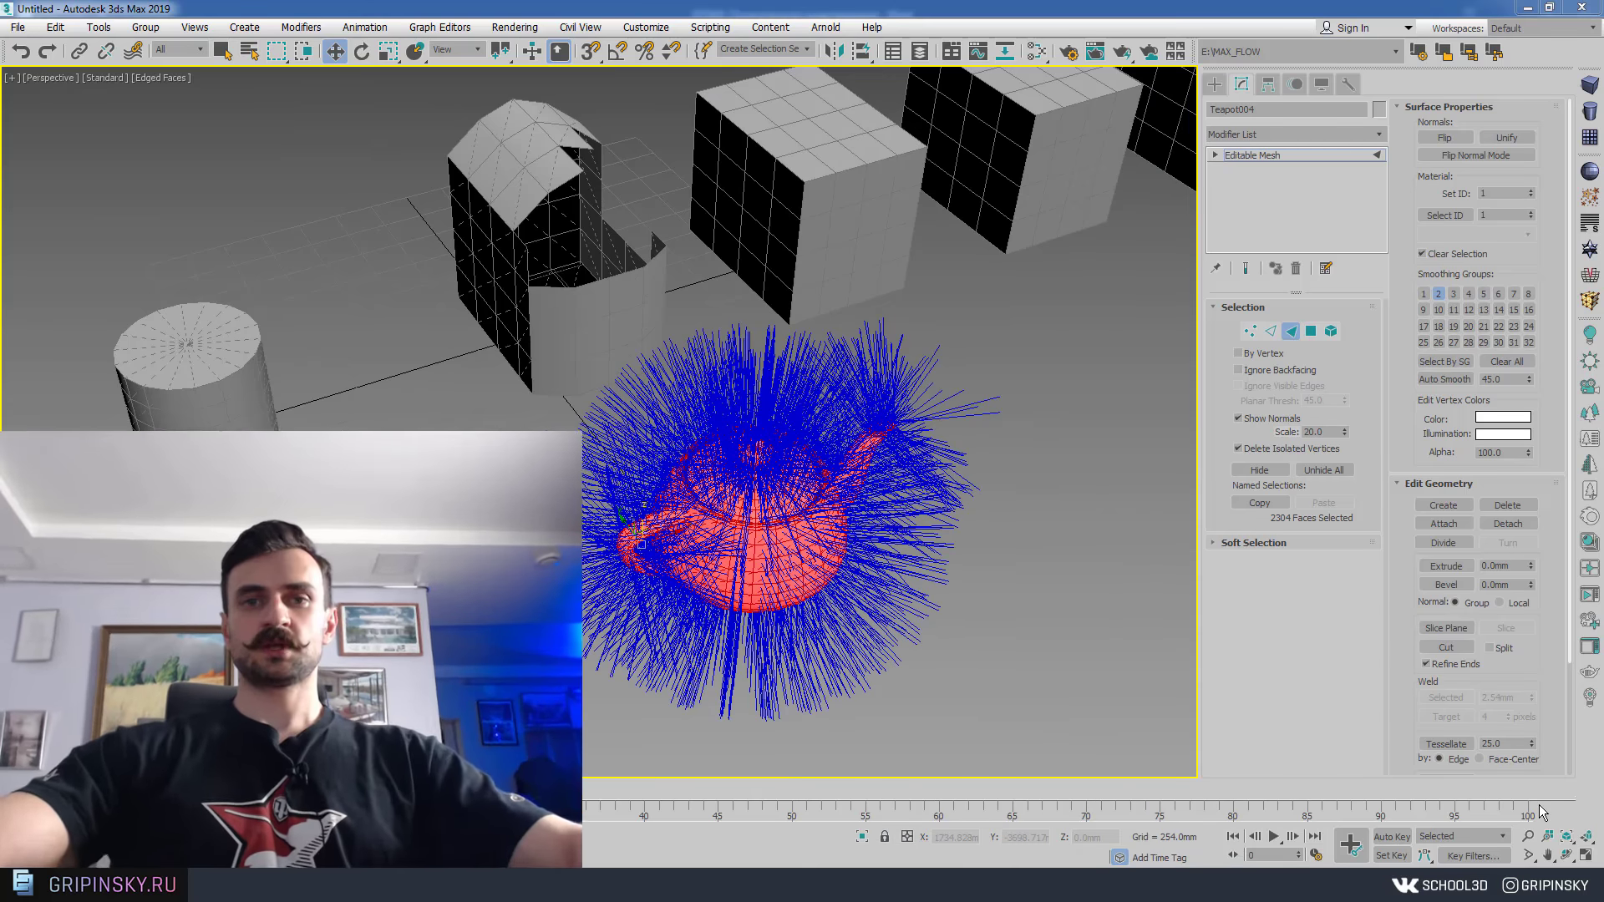